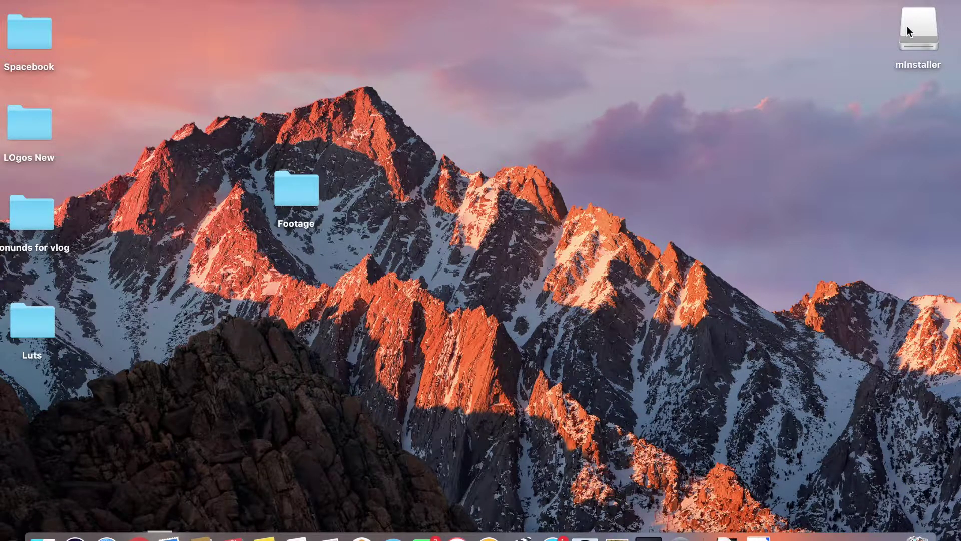
- Open Final Cut Pro through a system search for "final"
key(super+space)
text(final)
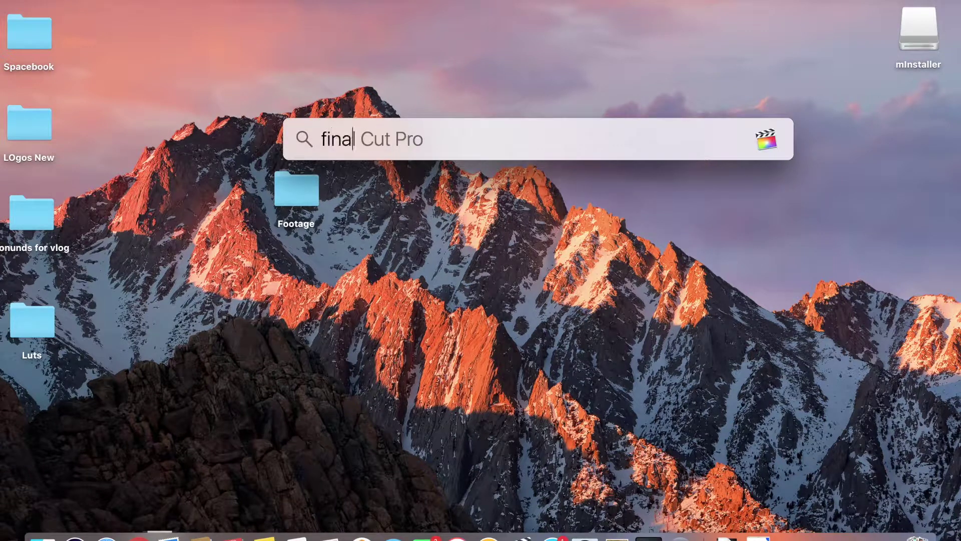
key(Return)
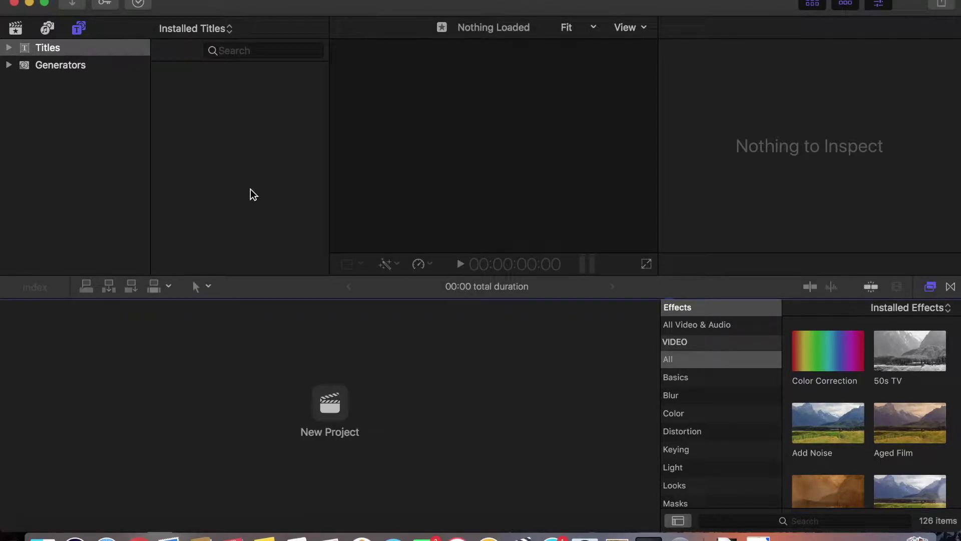
- Create a new project named "LUTS tutorial" in the 2-1-18 event with a 30p frame rate
click(332, 403)
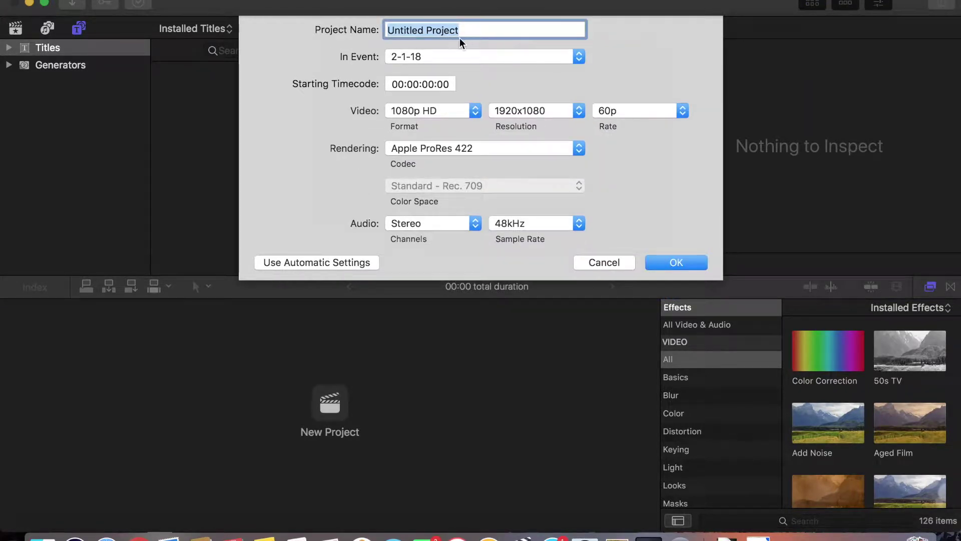
key(BackSpace)
text(LU)
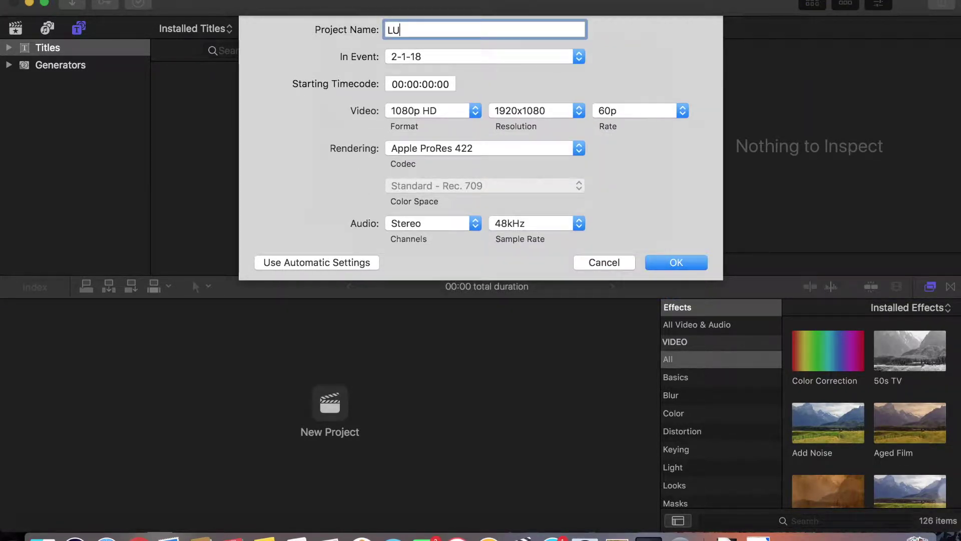
text(TS tutorial)
click(669, 110)
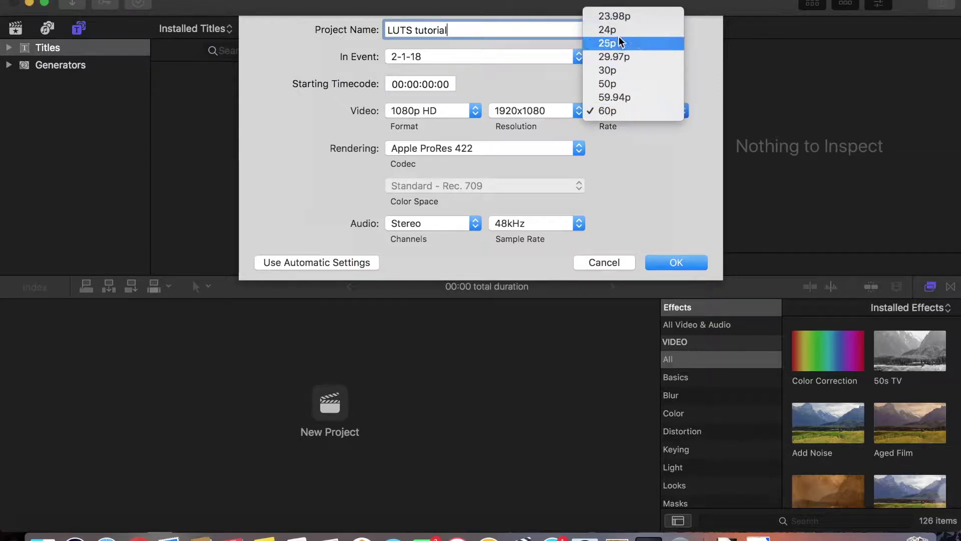
click(614, 72)
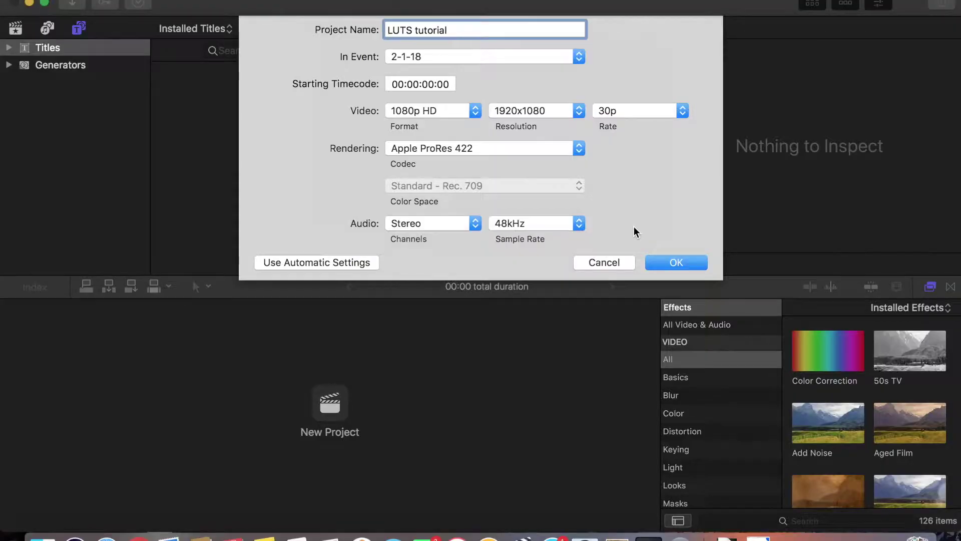
click(664, 262)
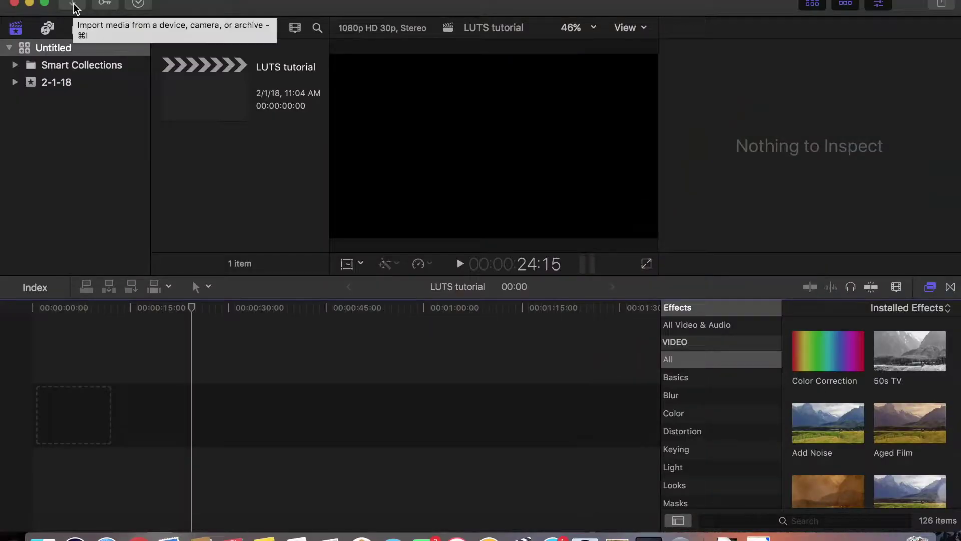
click(73, 6)
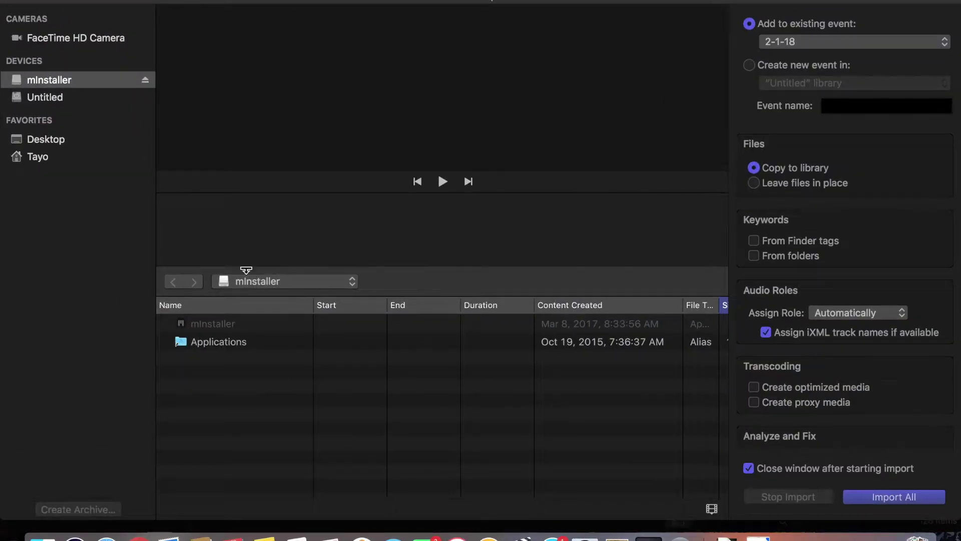
click(63, 139)
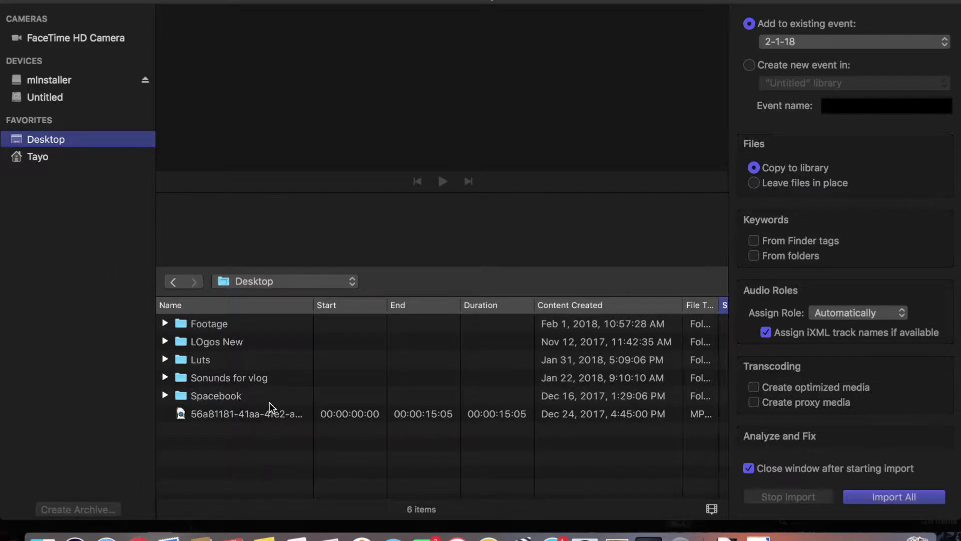
double_click(221, 328)
key(super+a)
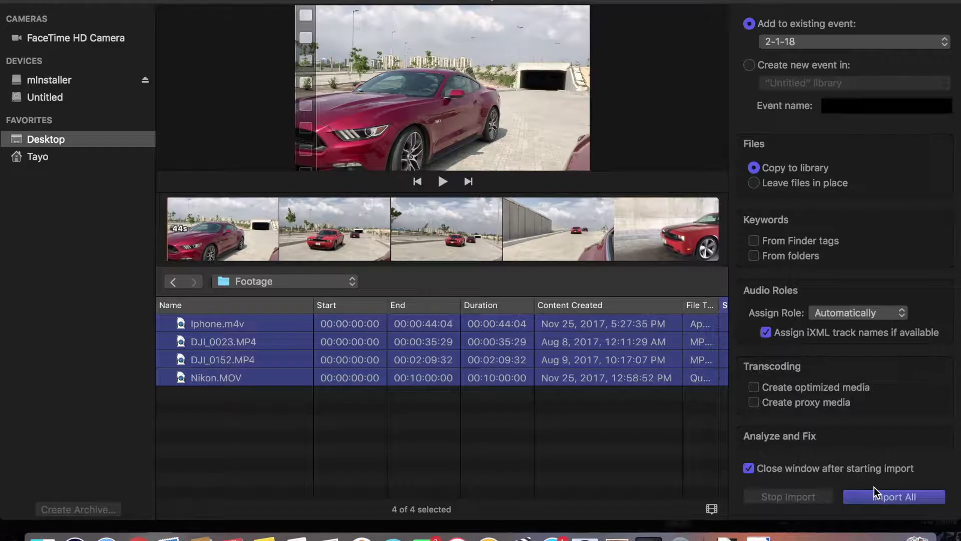
click(15, 3)
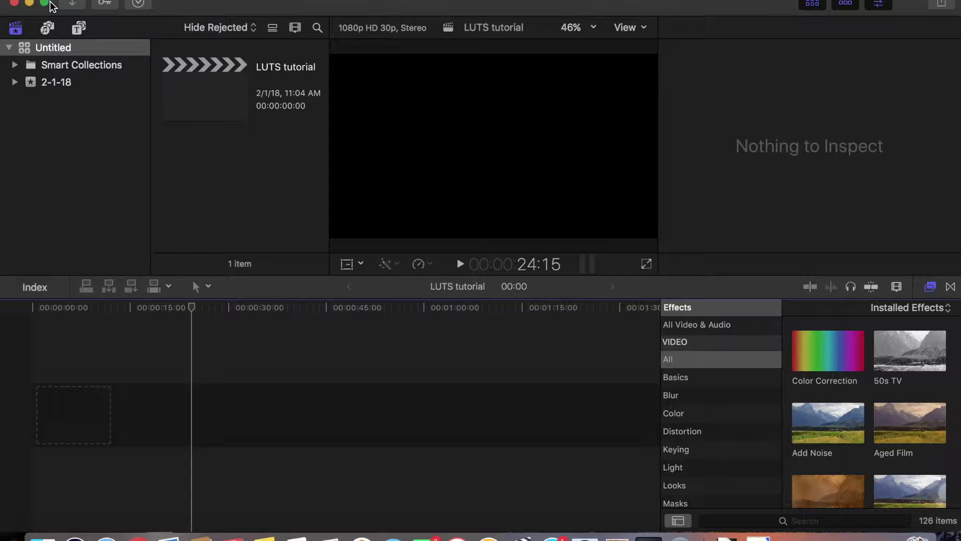
- Bring all four clips from the desktop Footage folder into the LUTS tutorial timeline, then close the folder and restore the editor's position
drag(168, 5, 491, 3)
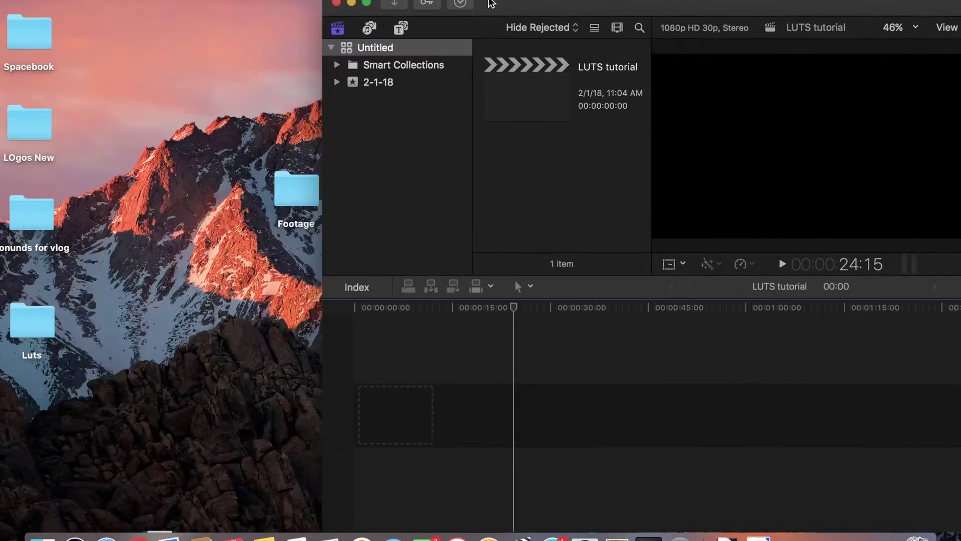
double_click(296, 192)
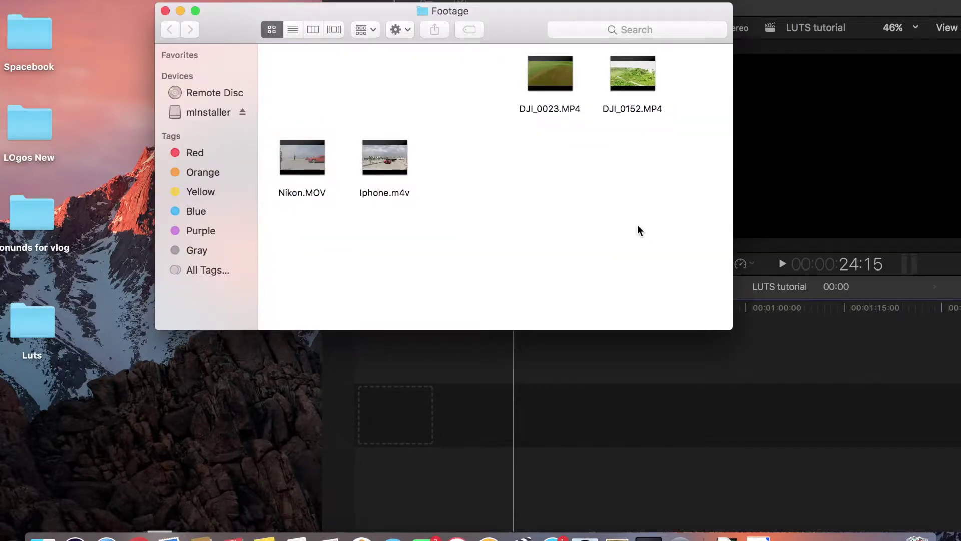
drag(638, 225, 308, 37)
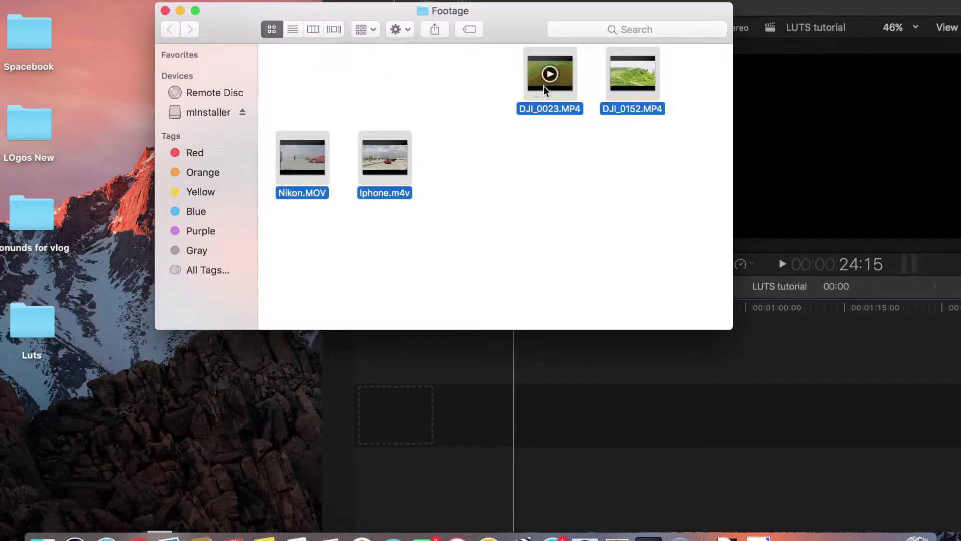
drag(545, 90, 617, 361)
drag(601, 411, 600, 409)
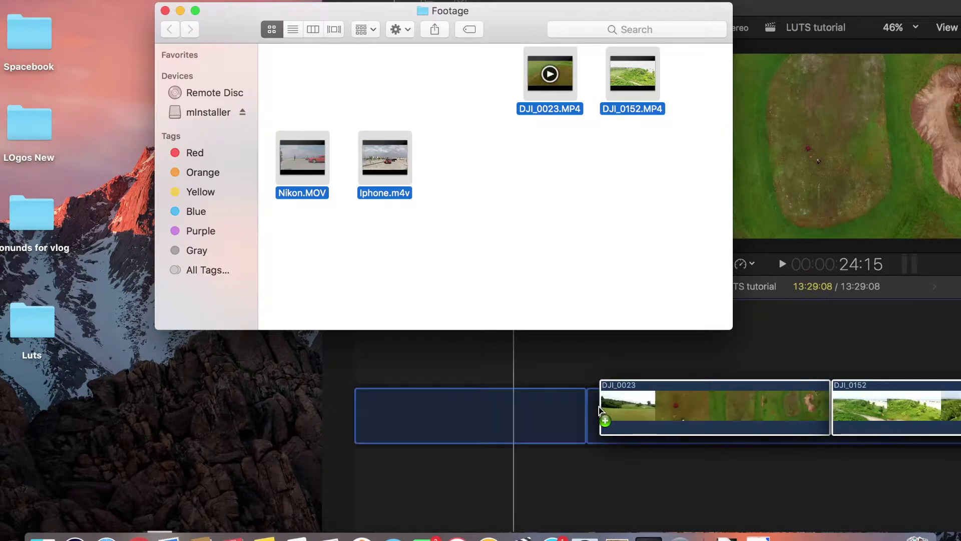
click(614, 350)
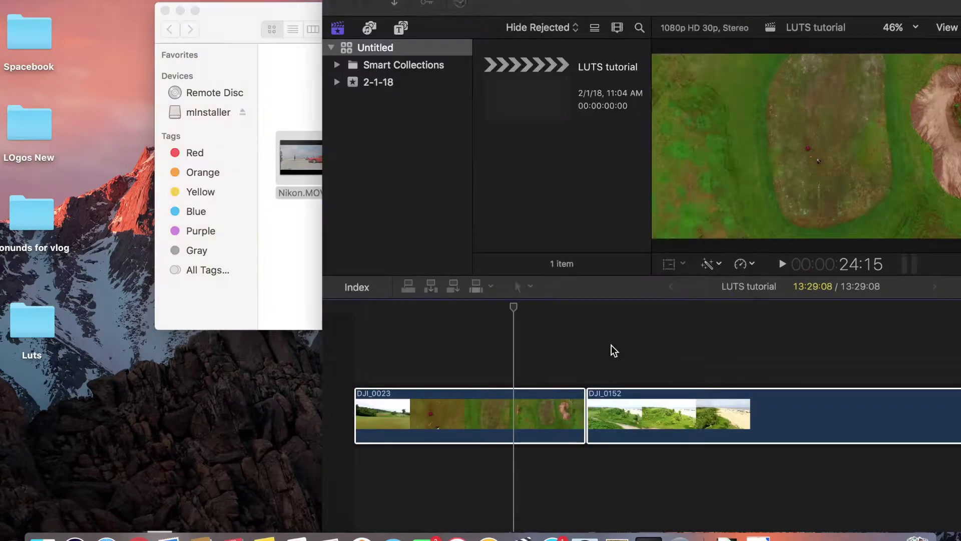
click(165, 11)
drag(490, 4, 208, 10)
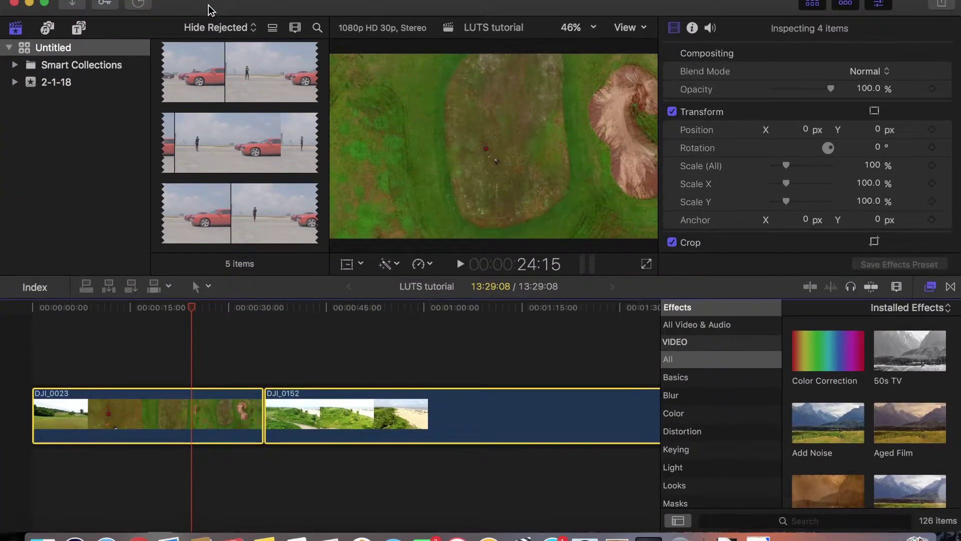
click(139, 5)
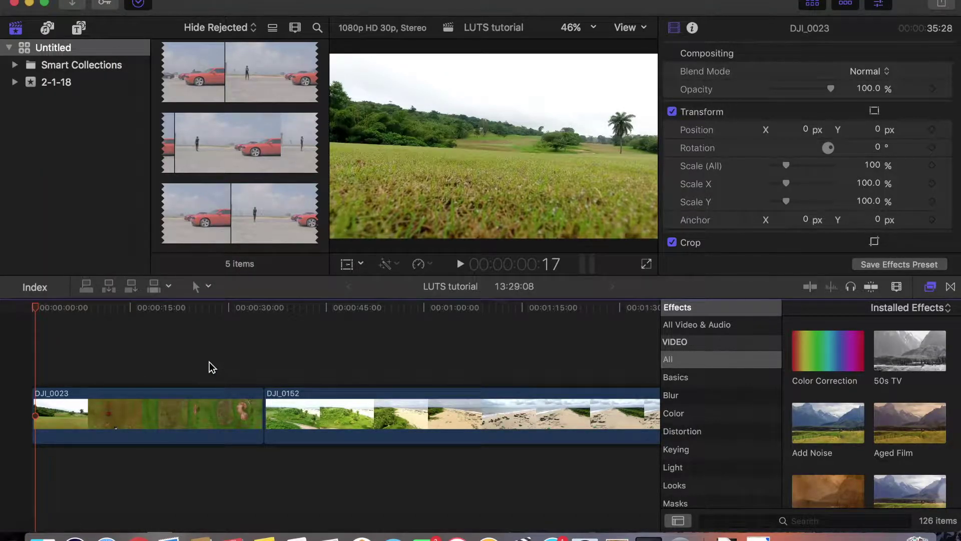
- Lift all four clips in the timeline from the primary storyline
click(151, 368)
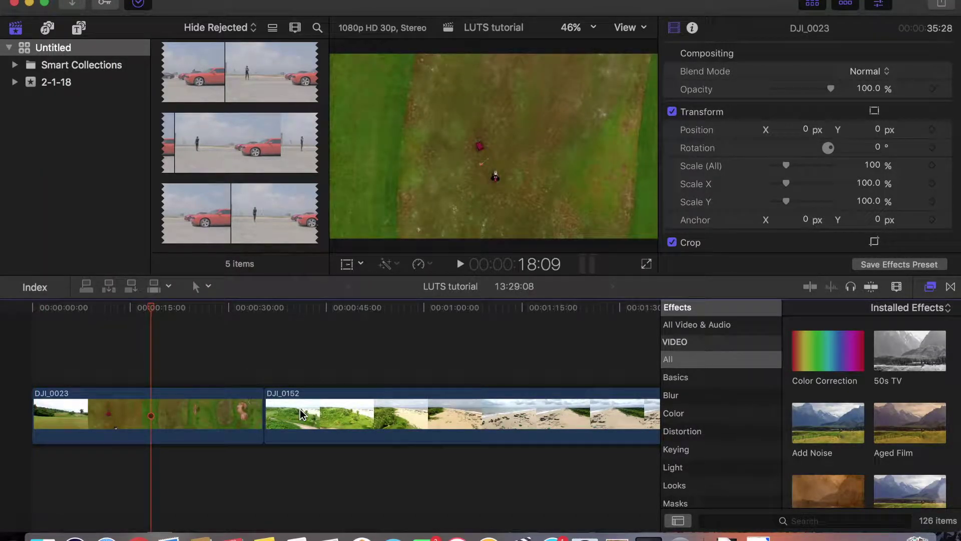
key(super+minus)
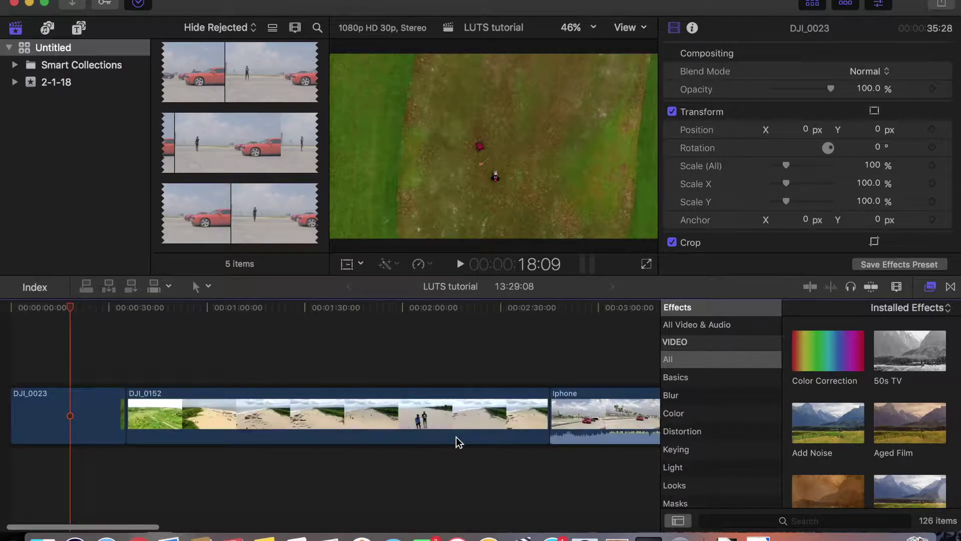
key(super+minus)
key(super+minus)
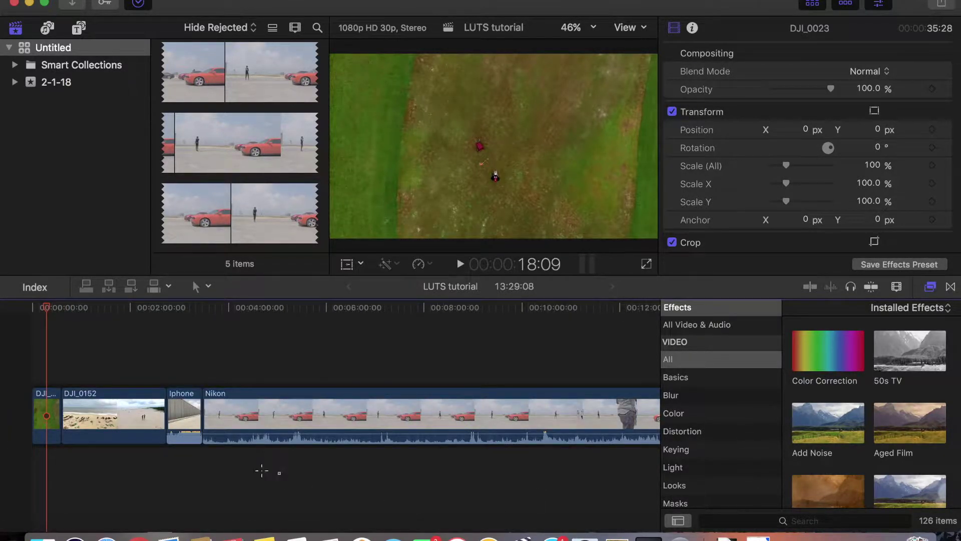
drag(261, 471, 49, 395)
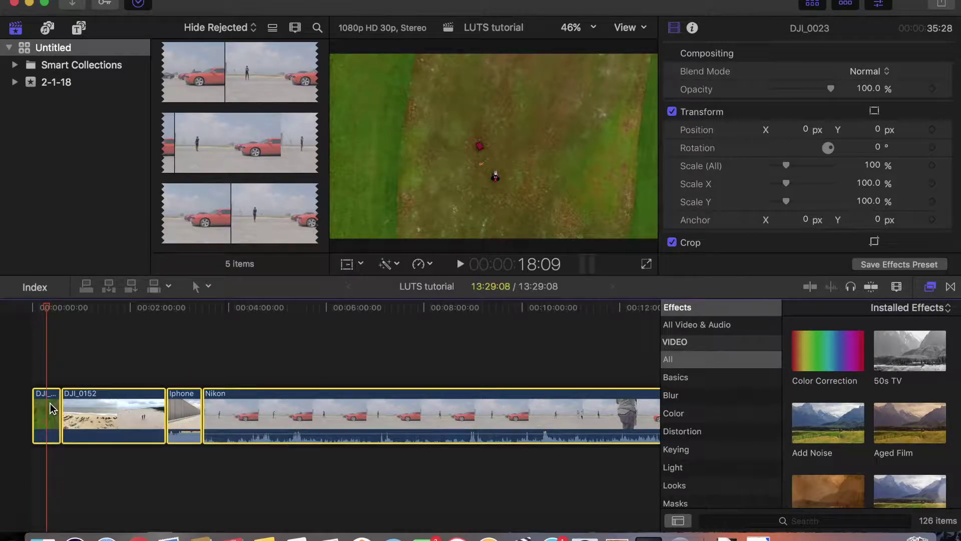
right_click(151, 427)
click(192, 493)
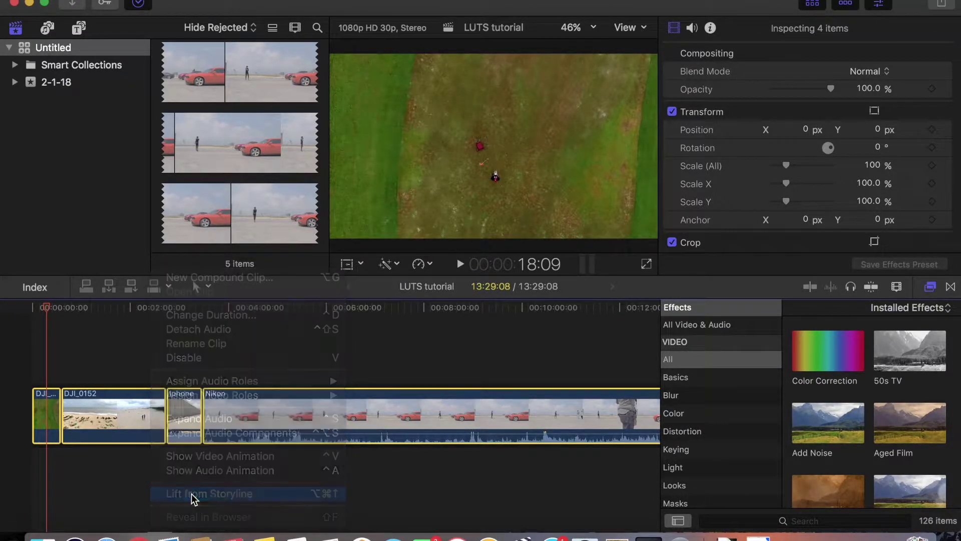
click(132, 482)
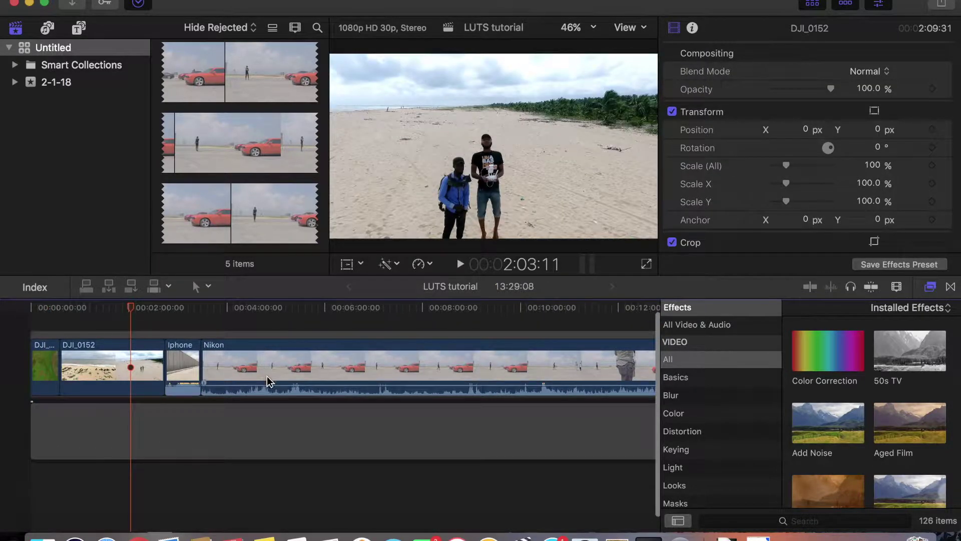
- Split the gap beneath the lifted clips at 38:20, where DJI_0152 starts, and at three further points
mouse_move(267, 376)
mouse_down()
mouse_move(386, 375)
mouse_move(284, 381)
mouse_up()
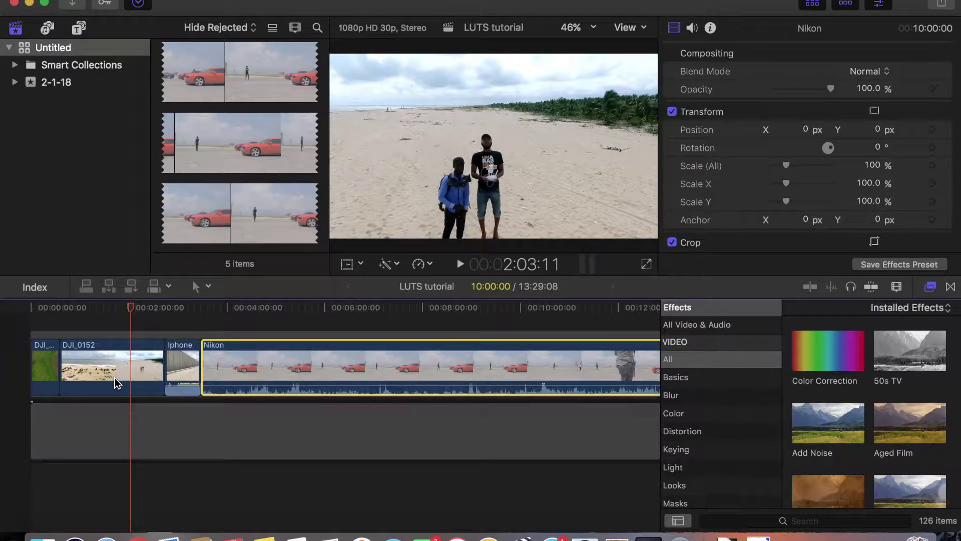
click(62, 404)
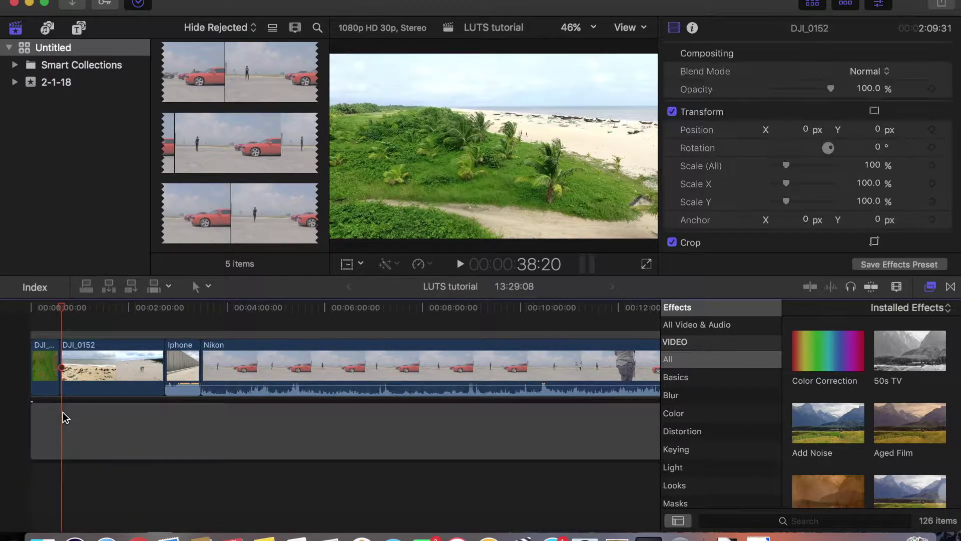
click(62, 412)
key(super+b)
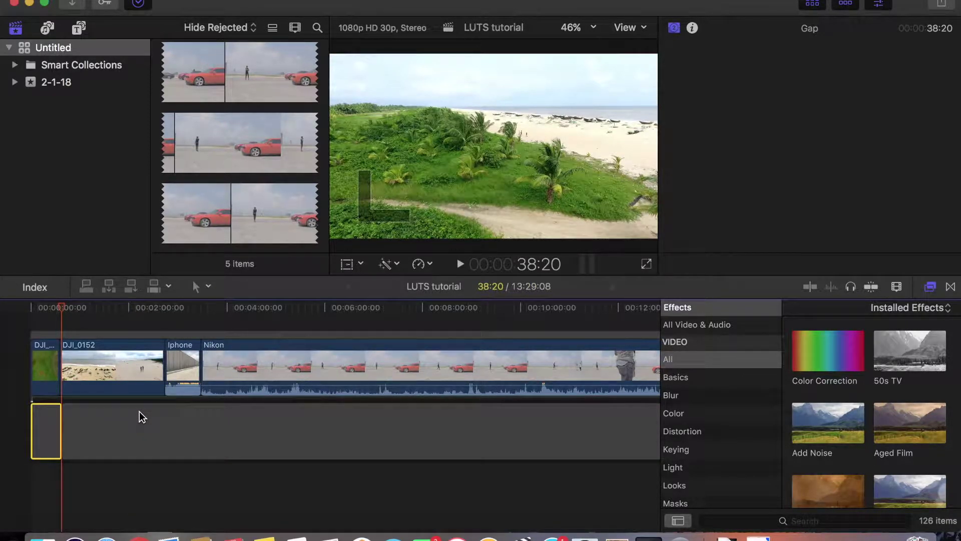
scroll(139, 415, up, 2)
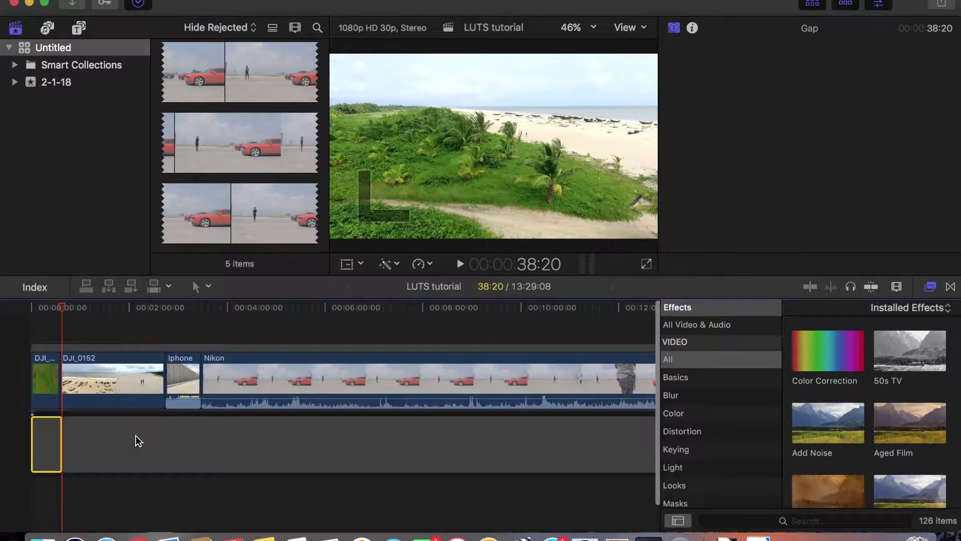
key(b)
click(152, 440)
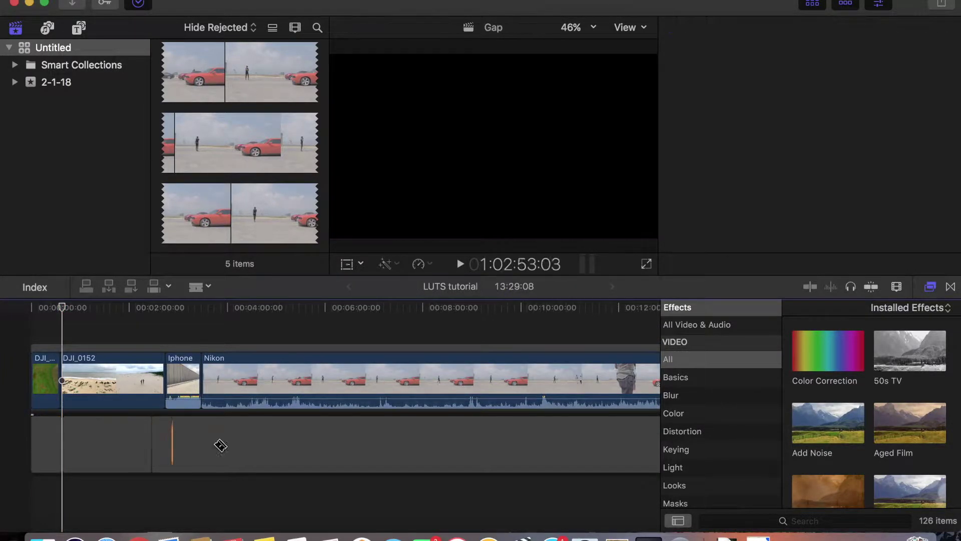
click(249, 450)
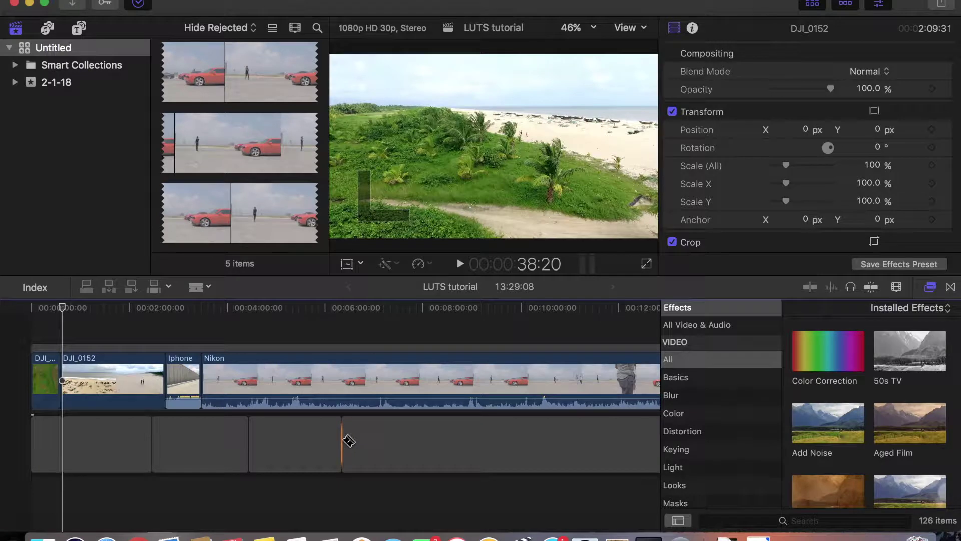
key(a)
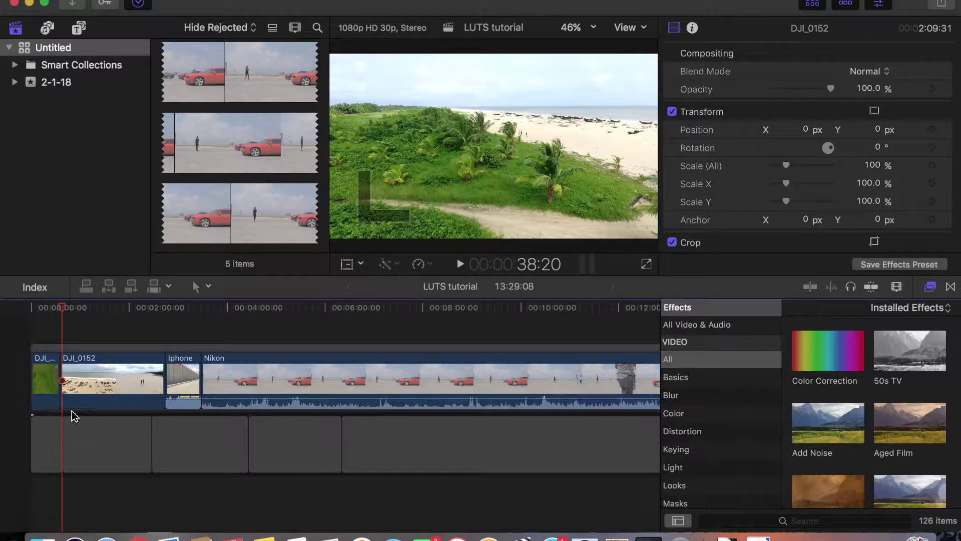
- Move DJI_0023, DJI_0152, Iphone and Nikon down into the primary storyline at the gap cuts, with a gap before each clip
click(74, 439)
drag(47, 393, 63, 446)
drag(96, 378, 190, 431)
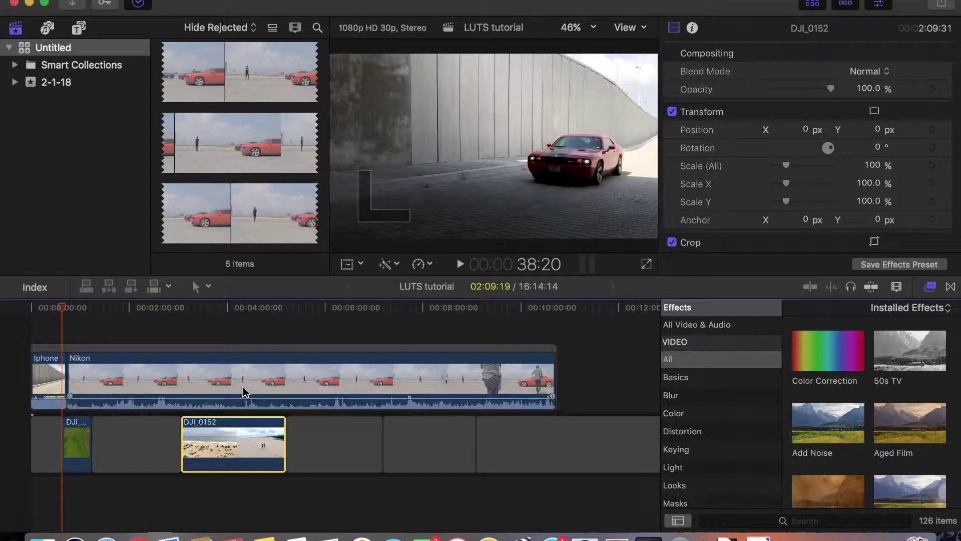
drag(48, 379, 403, 451)
drag(408, 386, 521, 431)
- Play the timeline from the opening gap into the DJI_0023 clip to review the new arrangement
click(395, 380)
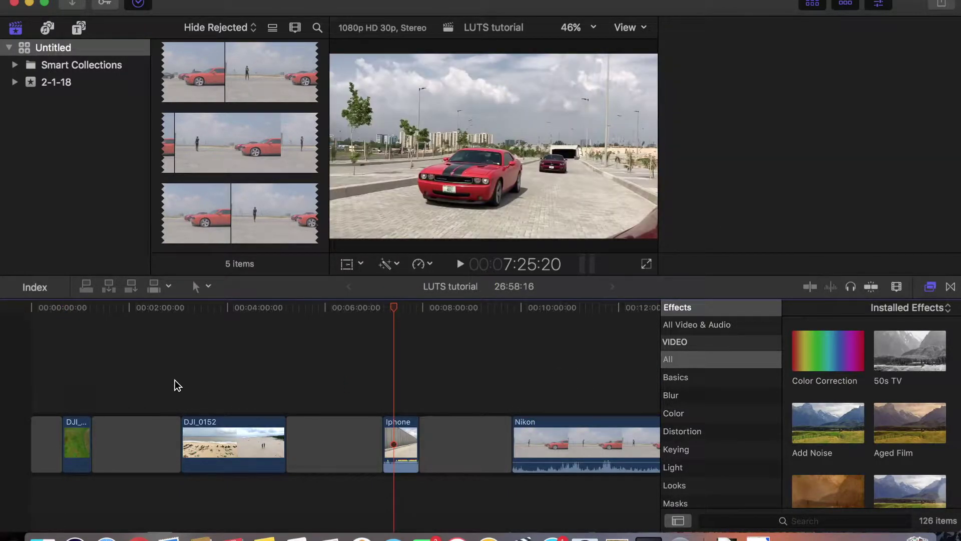
click(68, 380)
click(45, 379)
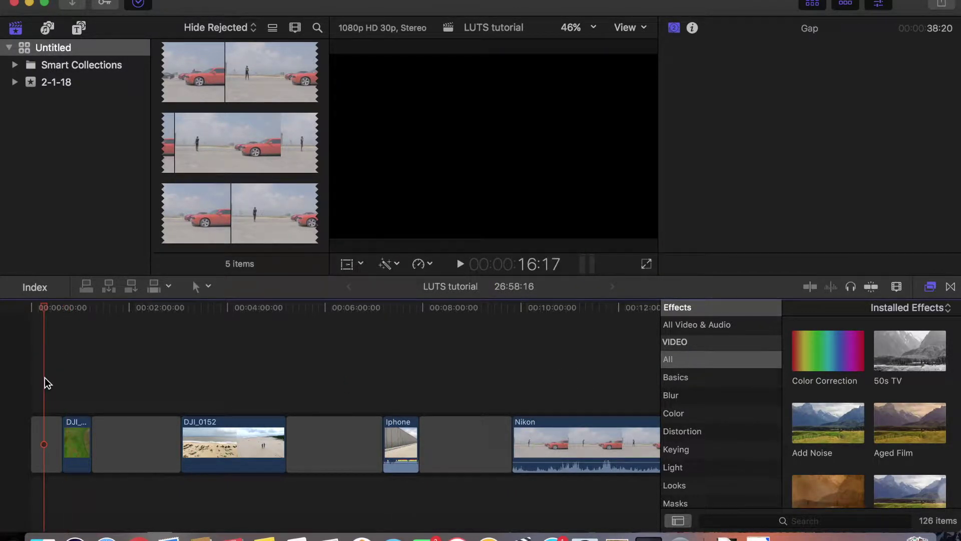
key(space)
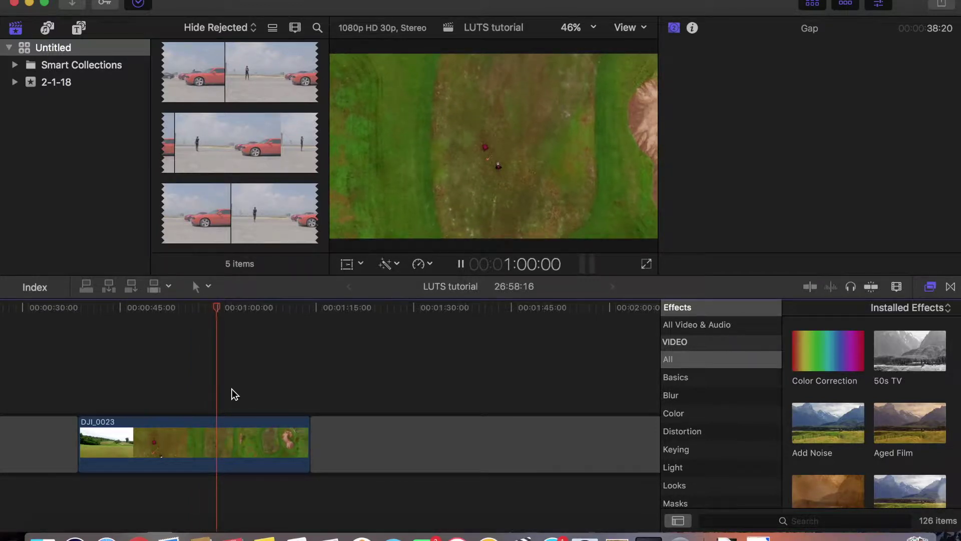
- Play part of the DJI_0152 clip and return the playhead to the start of the timeline
key(space)
scroll(357, 403, right, 10)
scroll(374, 401, right, 10)
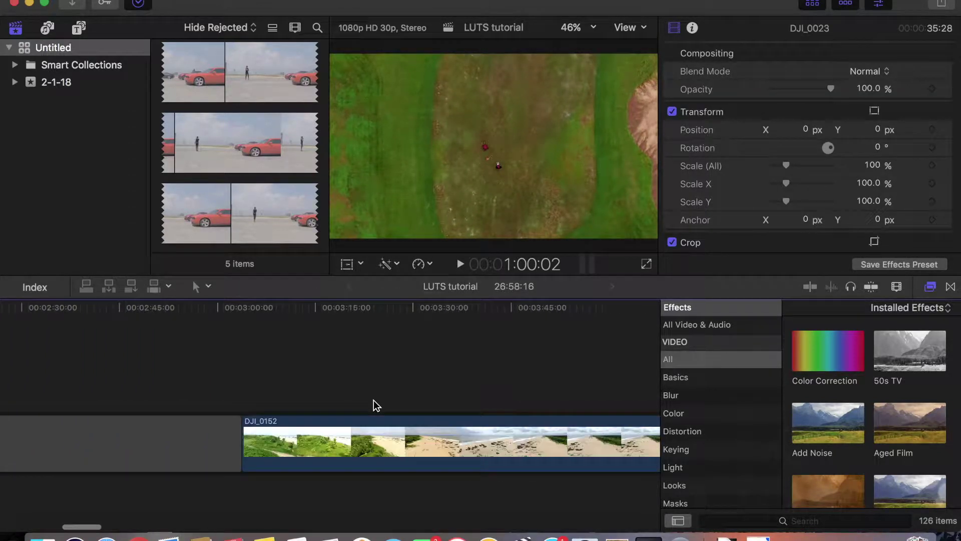
click(335, 374)
key(space)
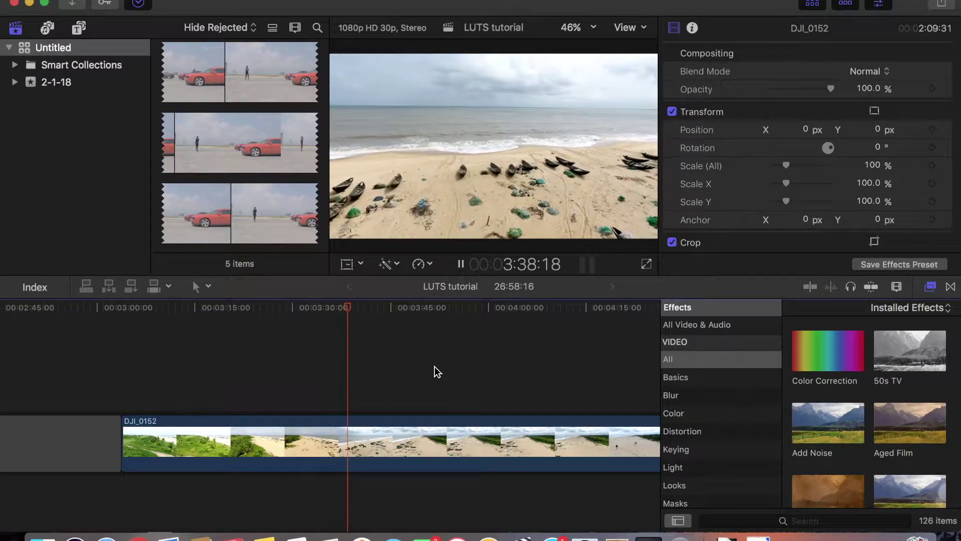
key(space)
scroll(434, 365, left, 10)
scroll(400, 368, left, 10)
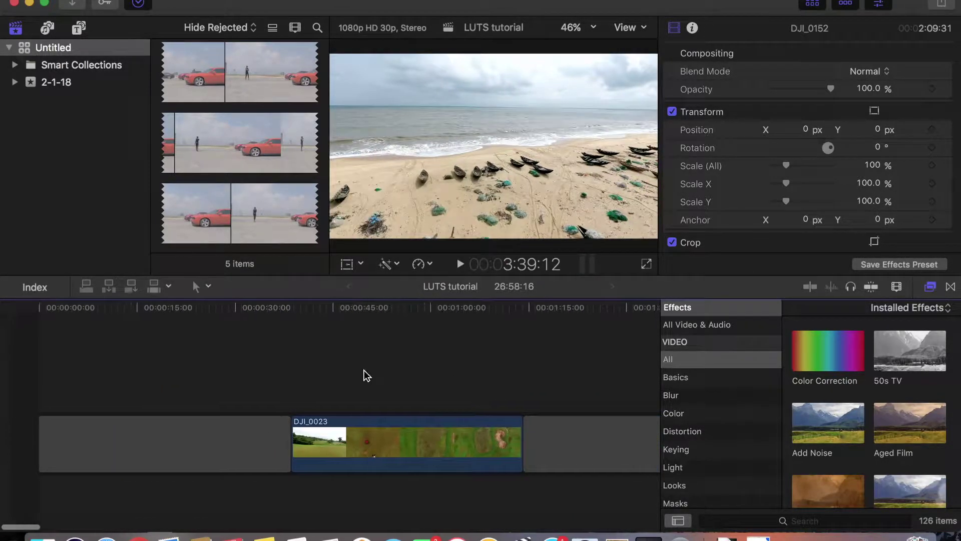
click(112, 356)
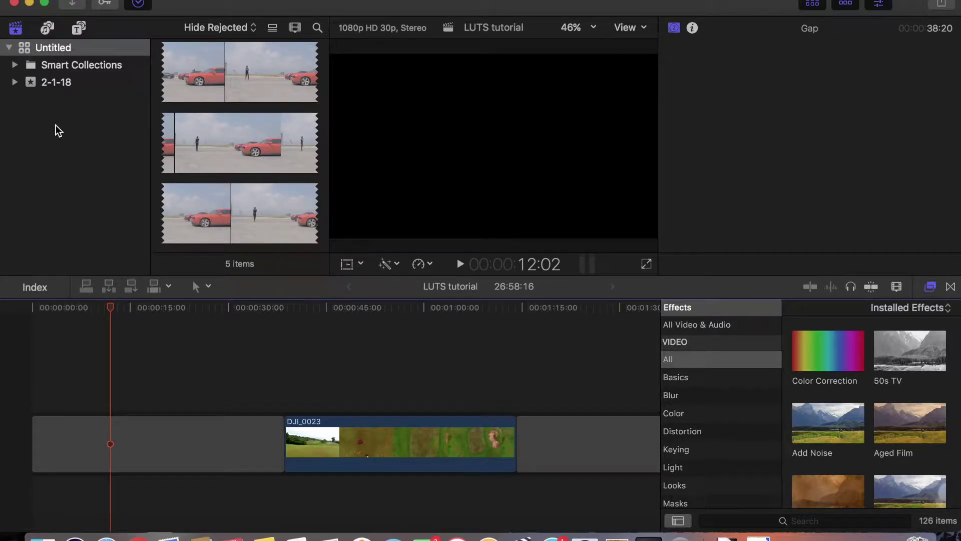
click(35, 390)
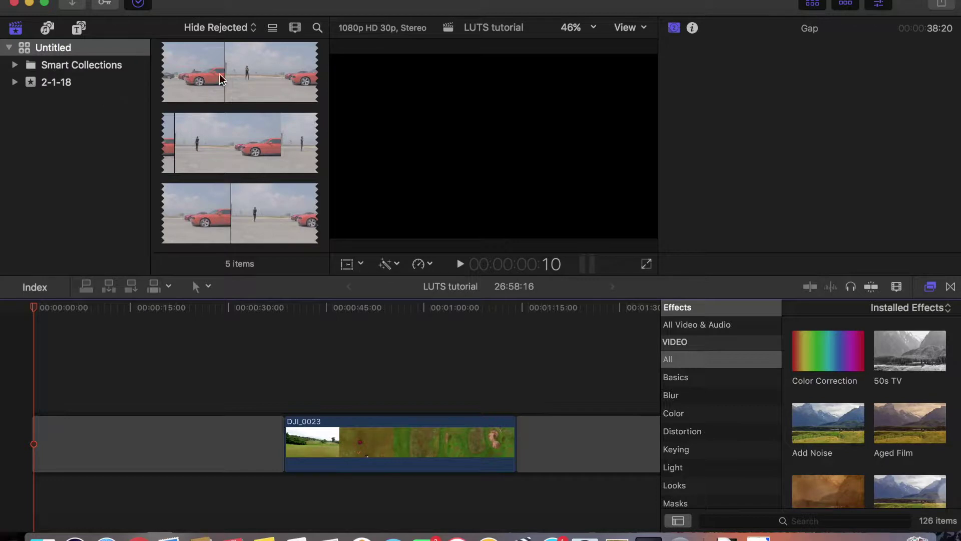
- Add the Base Correction title above the start of DJI_0023 and extend it to the clip's end
click(77, 31)
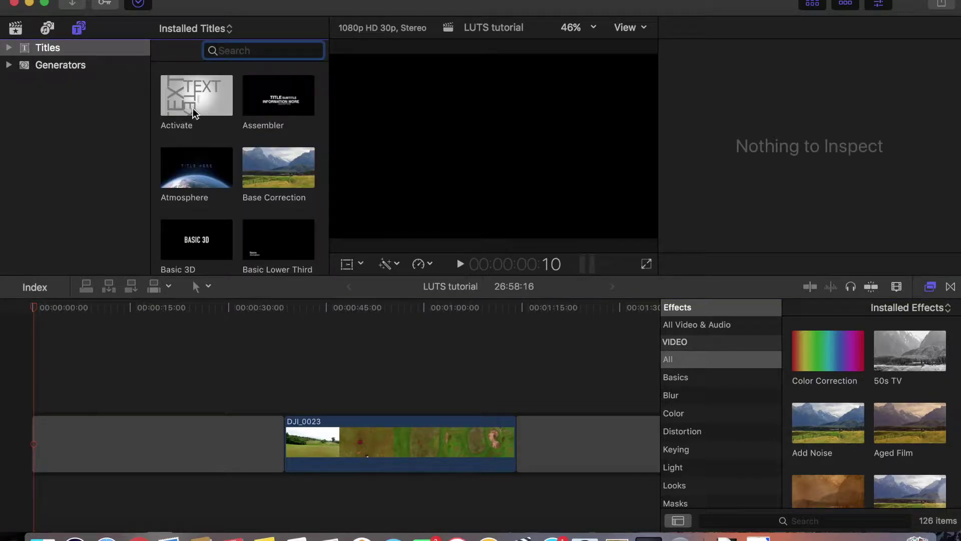
scroll(231, 178, down, 1)
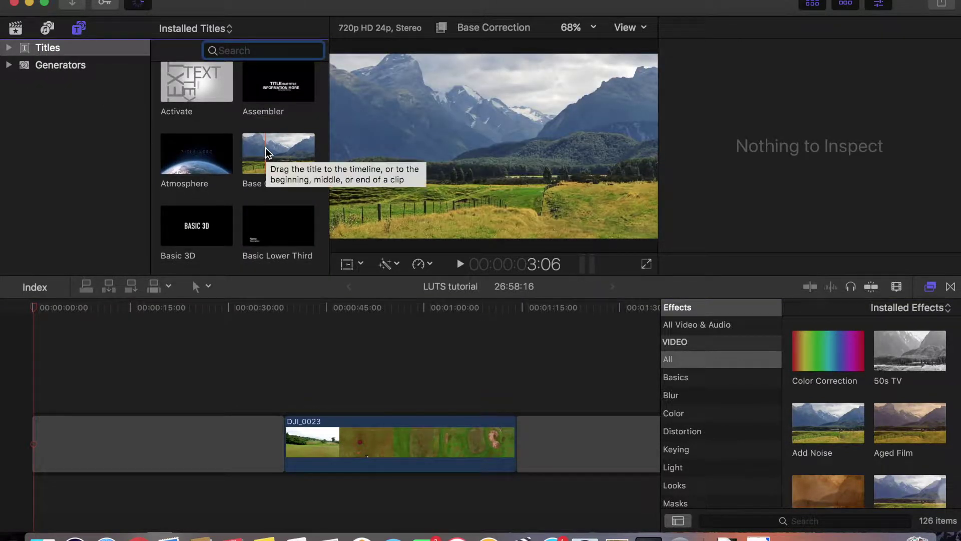
click(265, 148)
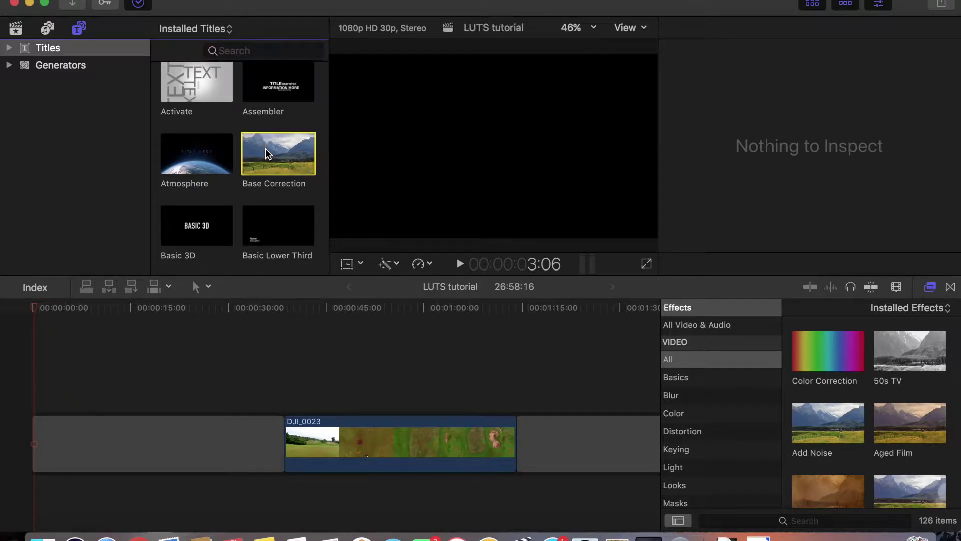
click(80, 29)
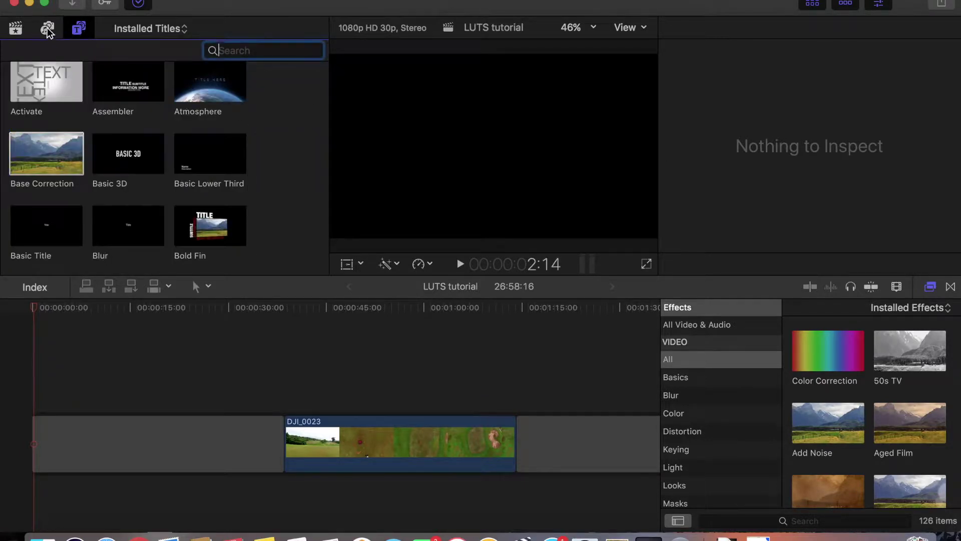
click(47, 28)
click(80, 30)
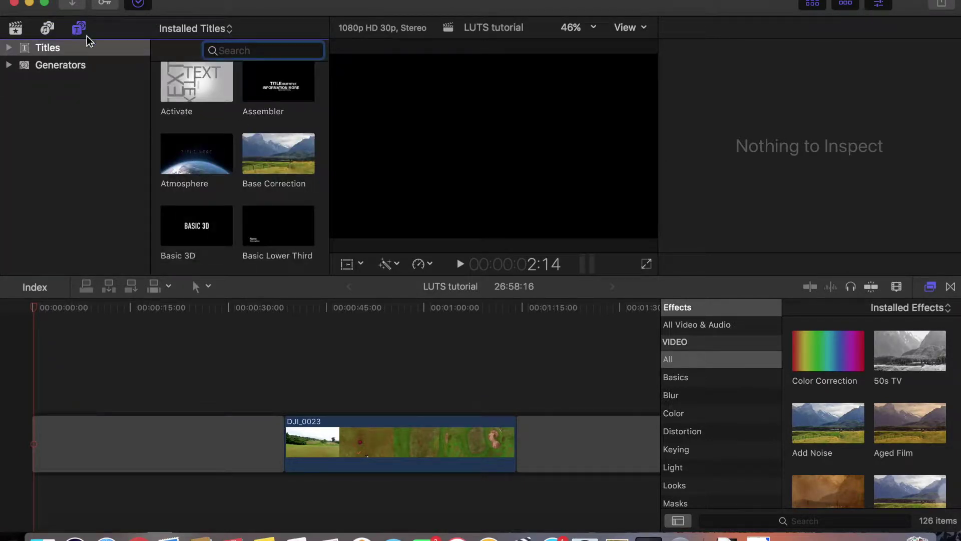
click(269, 155)
drag(289, 158, 284, 403)
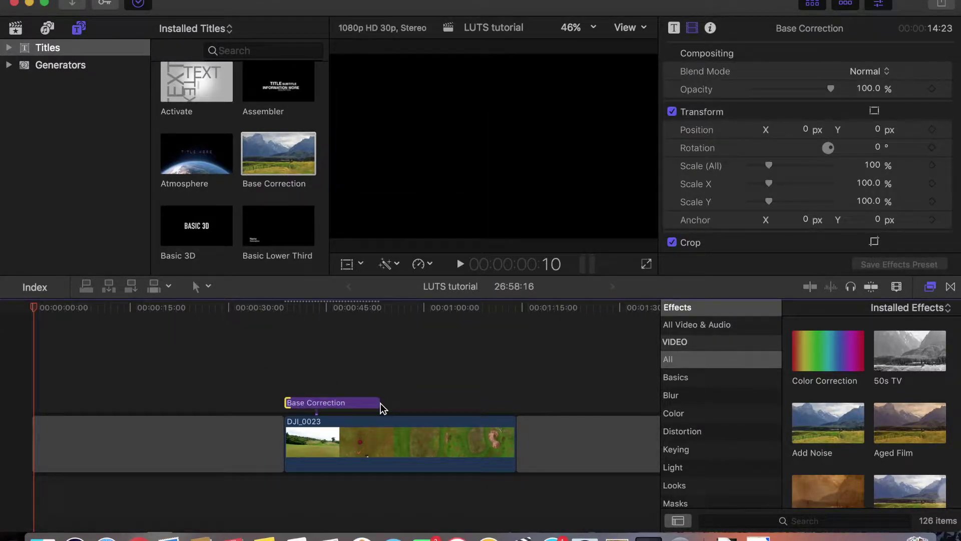
drag(380, 403, 516, 406)
- Inspect the DJI_0023 footage under the Base Correction title at several points, from just before its start to 54:06
click(275, 366)
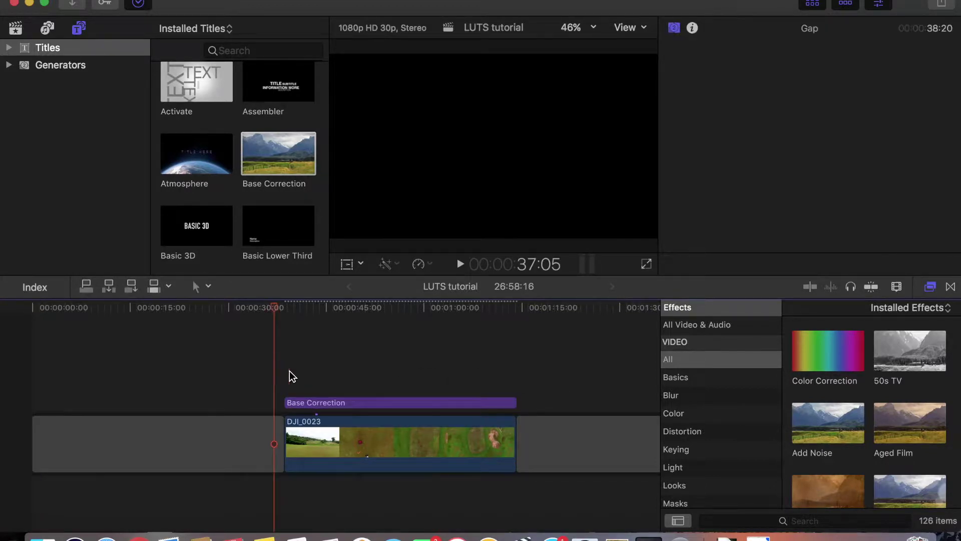
click(286, 372)
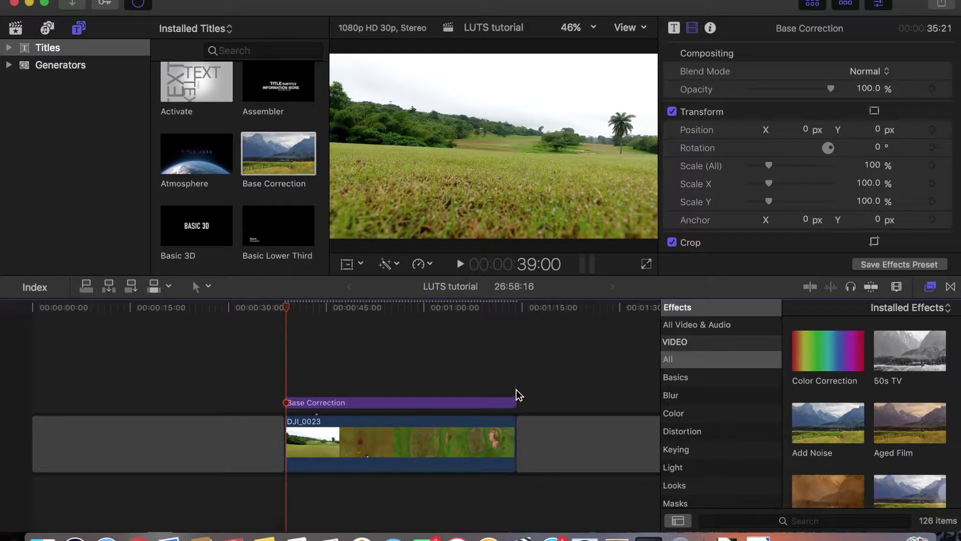
click(515, 389)
click(295, 345)
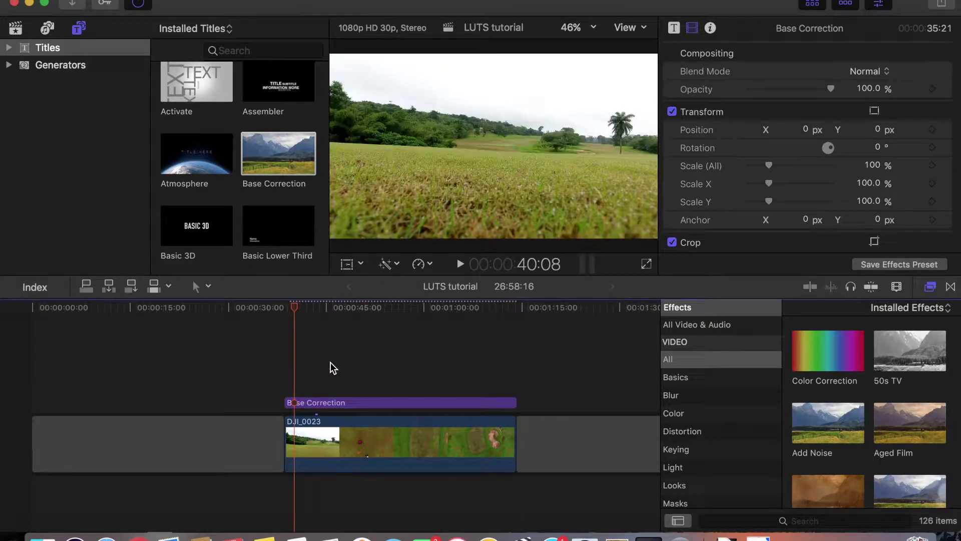
click(329, 362)
click(386, 365)
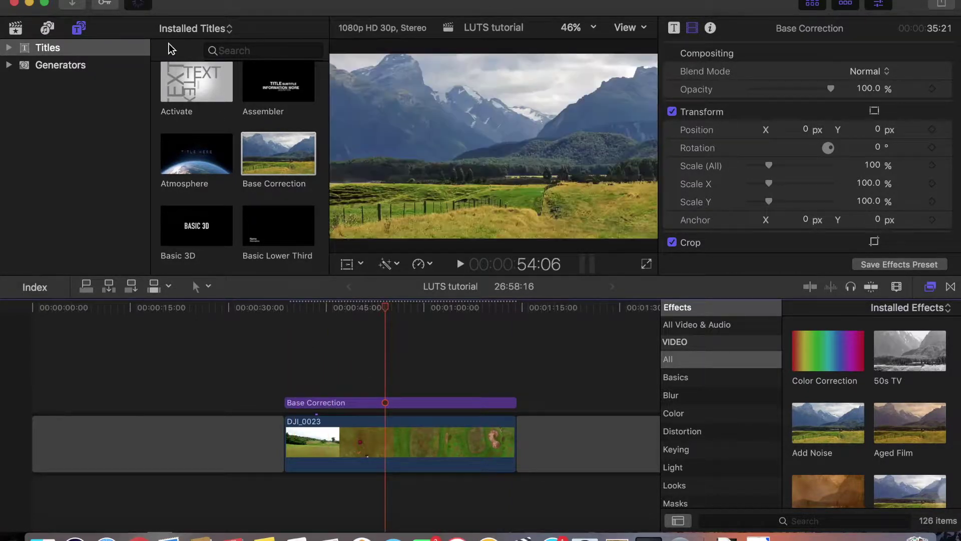
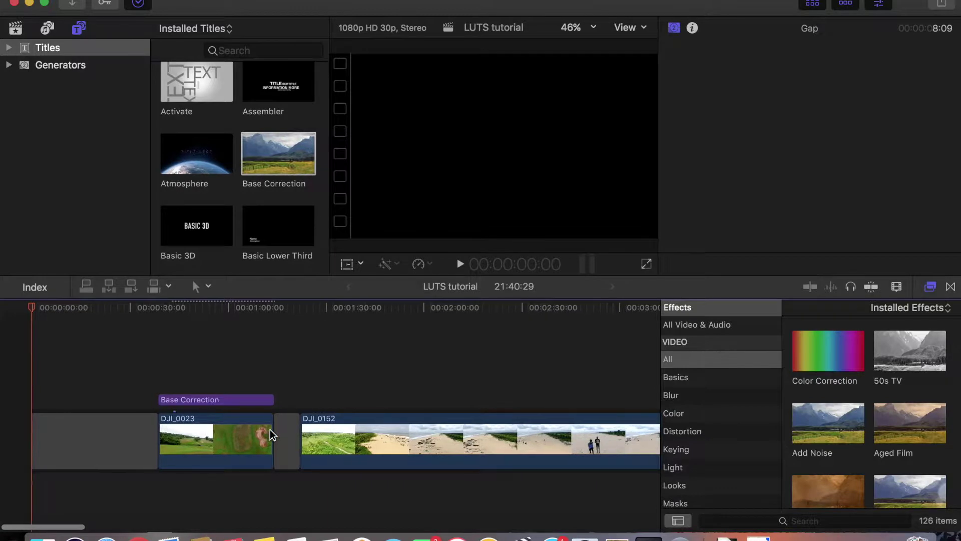
- Remove the opening gap so DJI_0023 and its Base Correction title begin at the start of the timeline
drag(150, 429, 43, 423)
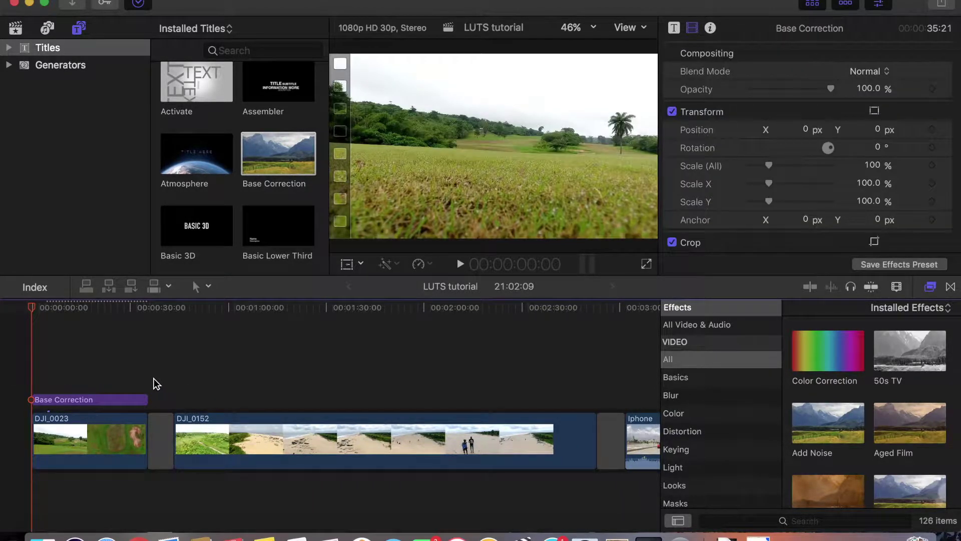
key(super+minus)
key(super+minus)
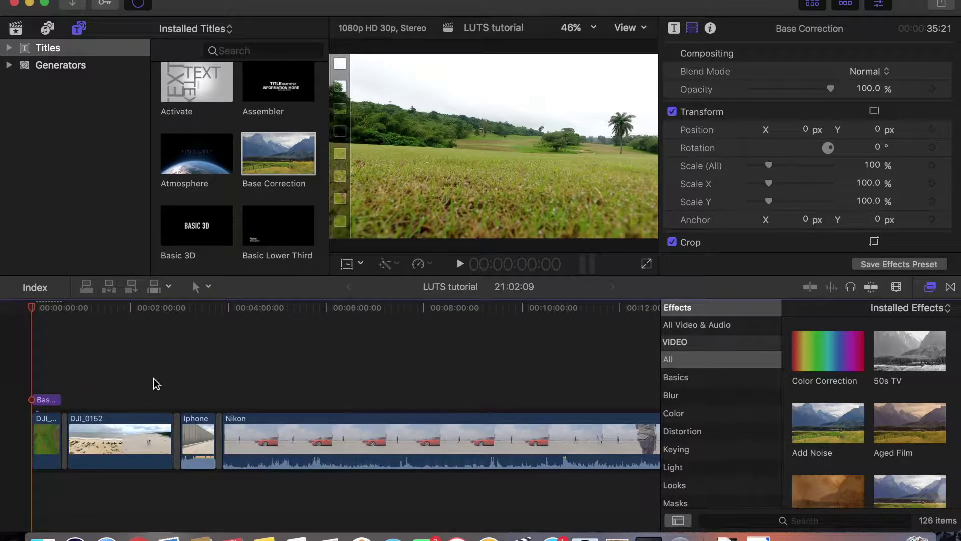
- Skim and play the Nikon clip at several points to find the section worth keeping
click(413, 392)
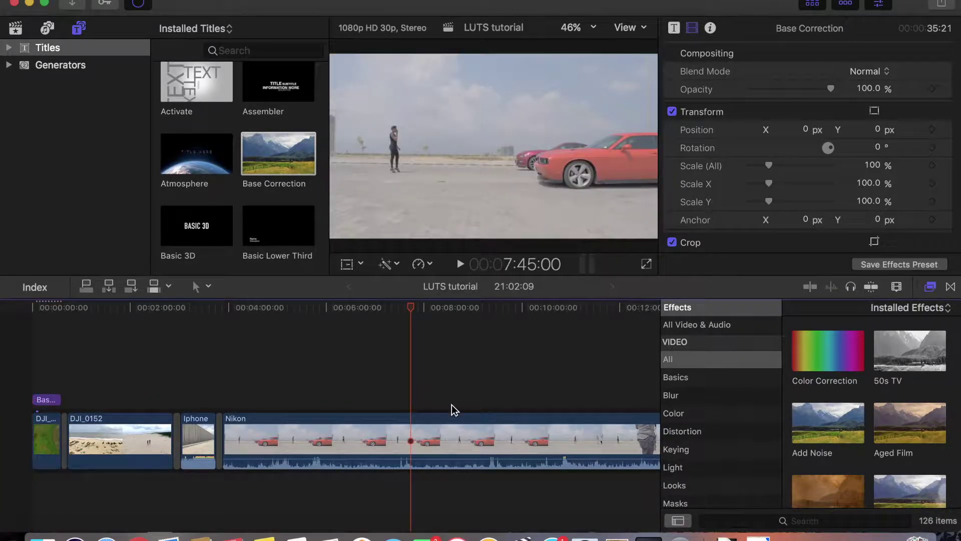
click(451, 405)
click(388, 405)
click(548, 415)
click(539, 394)
key(space)
scroll(539, 396, right, 5)
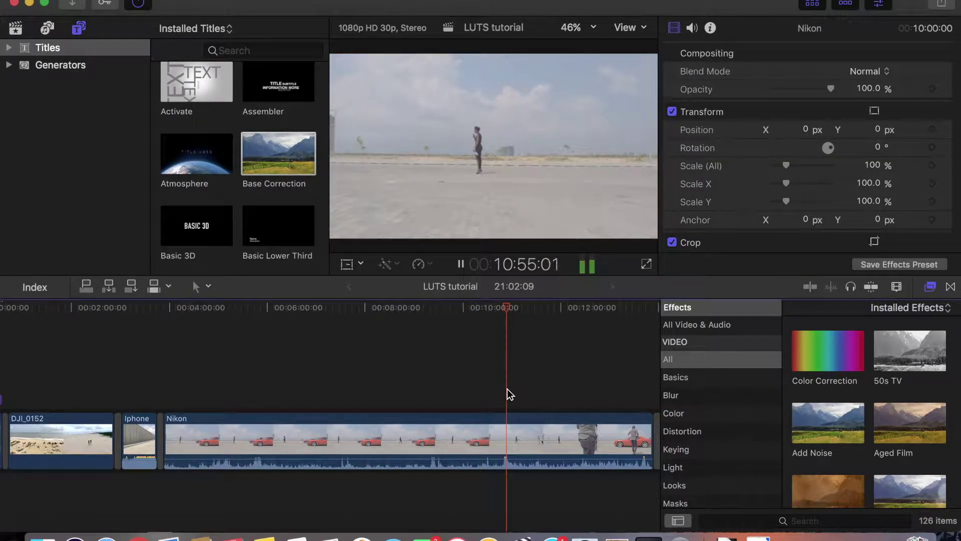
key(space)
scroll(521, 400, right, 5)
key(space)
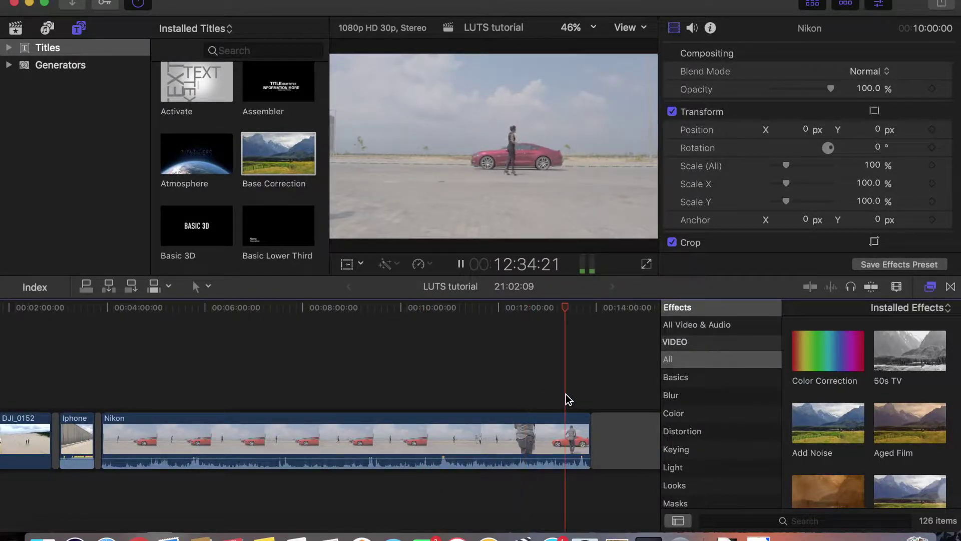
- Split the Nikon clip at 12:45:19 and delete the part before the cut
click(534, 401)
key(space)
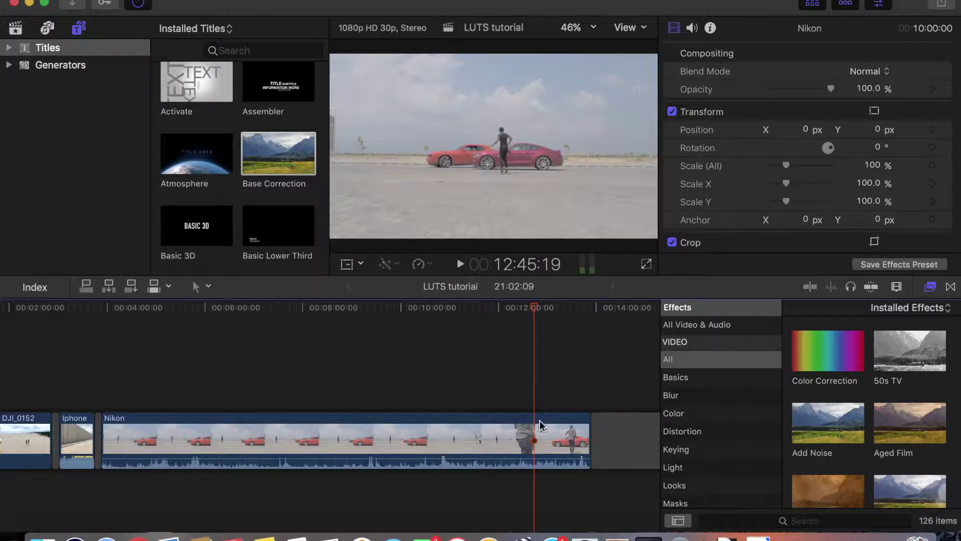
click(533, 432)
key(super+b)
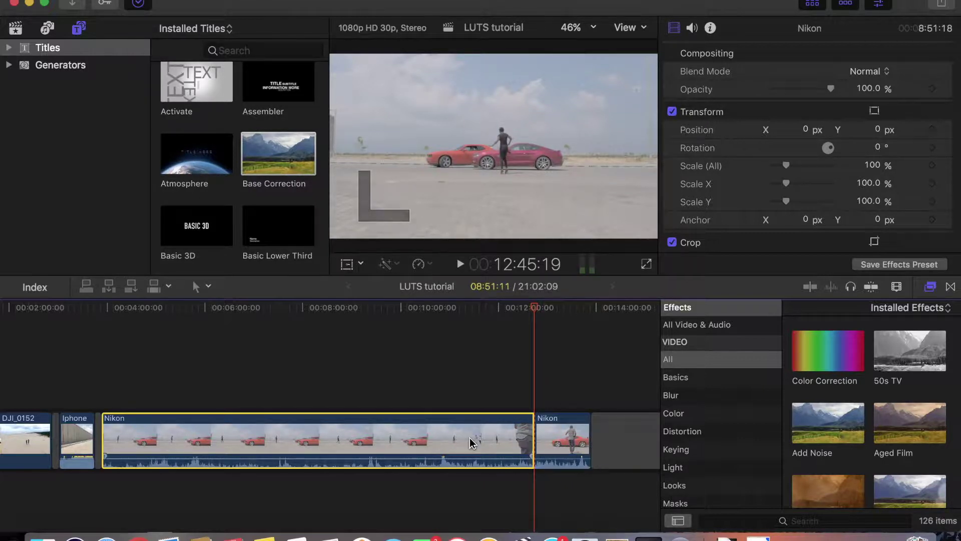
key(Delete)
click(273, 414)
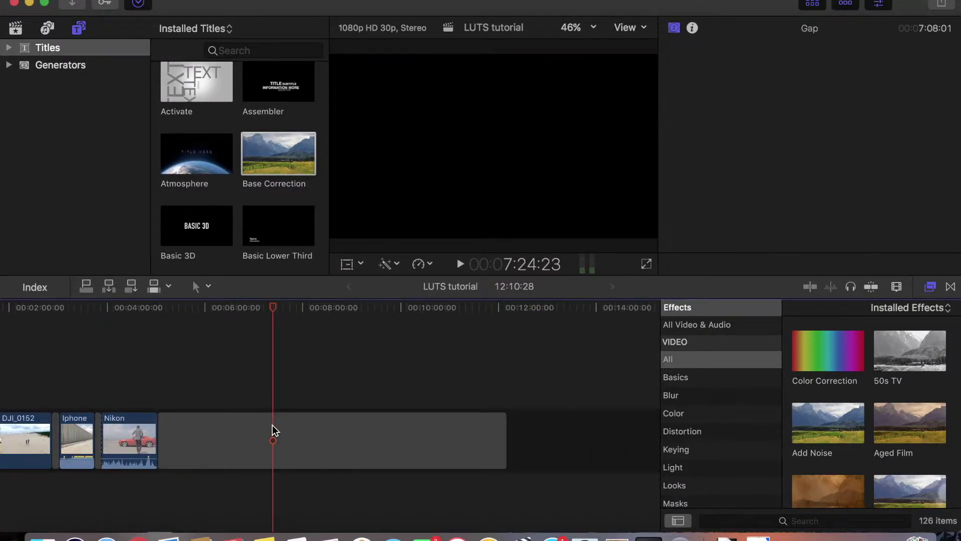
- Extend the Base Correction title above DJI_0023 to the end of the Nikon clip
scroll(272, 429, left, 5)
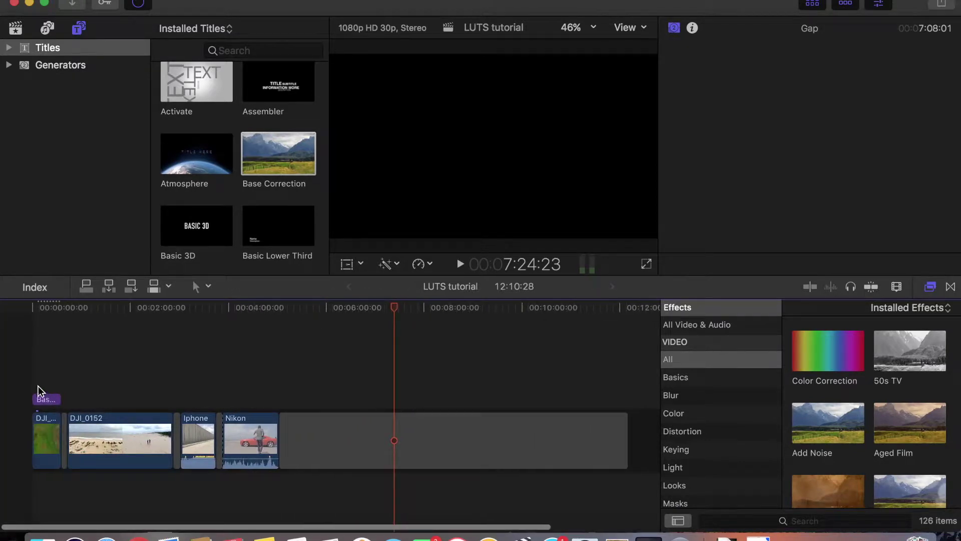
click(33, 386)
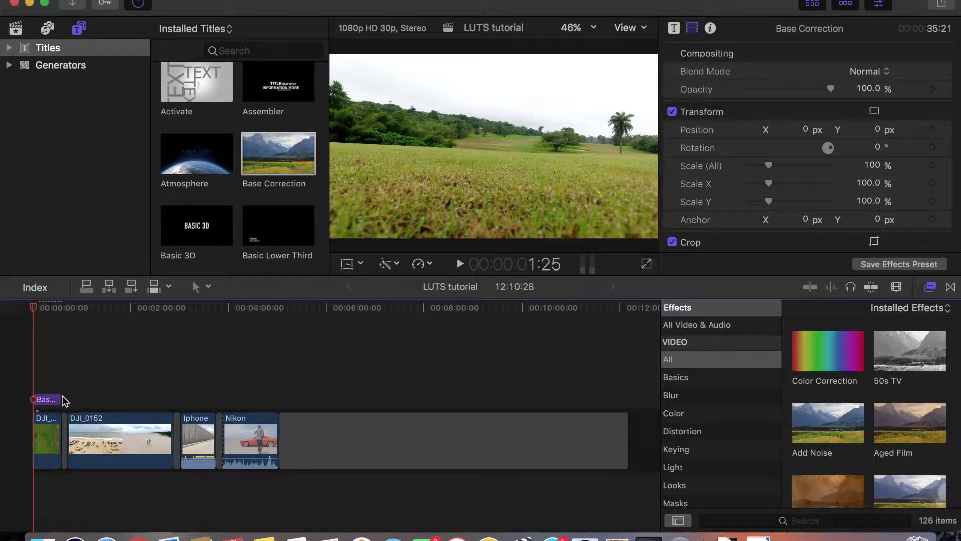
drag(58, 397, 276, 398)
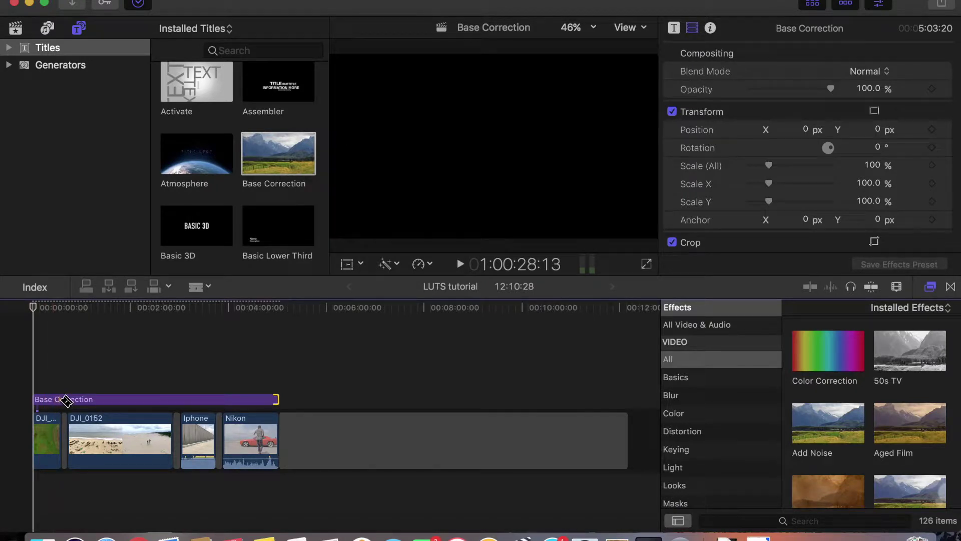
- Split the Base Correction title at the edges of each gap between the clips below it
key(super+b)
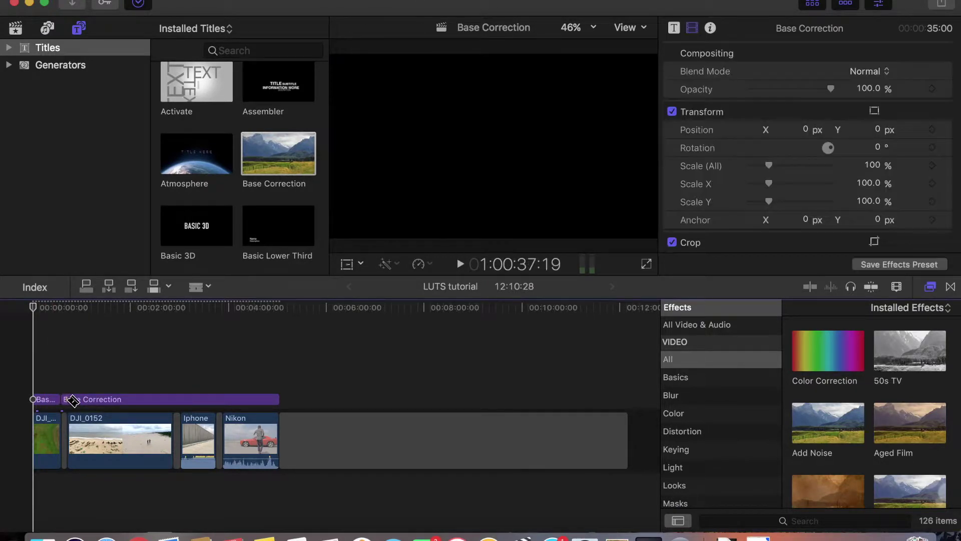
key(super+b)
key(super+b)
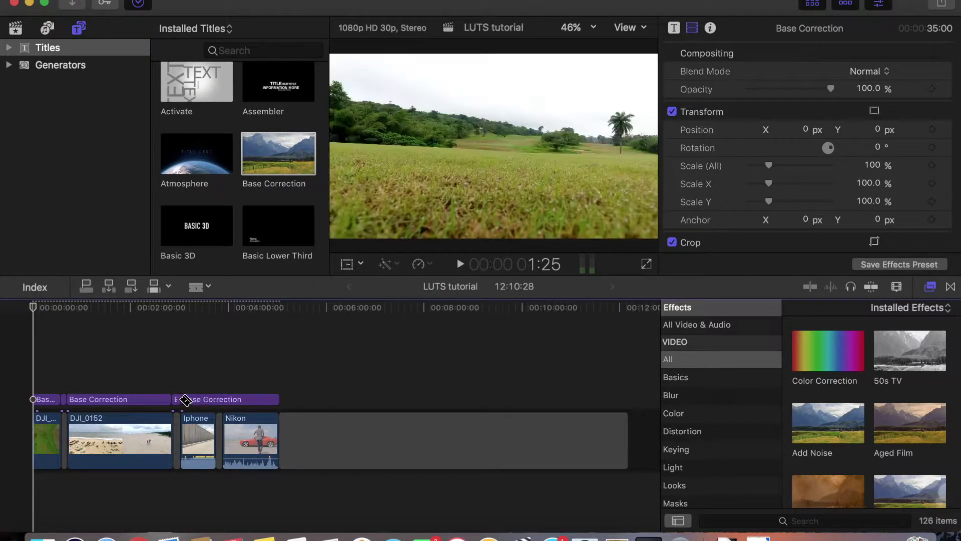
key(super+b)
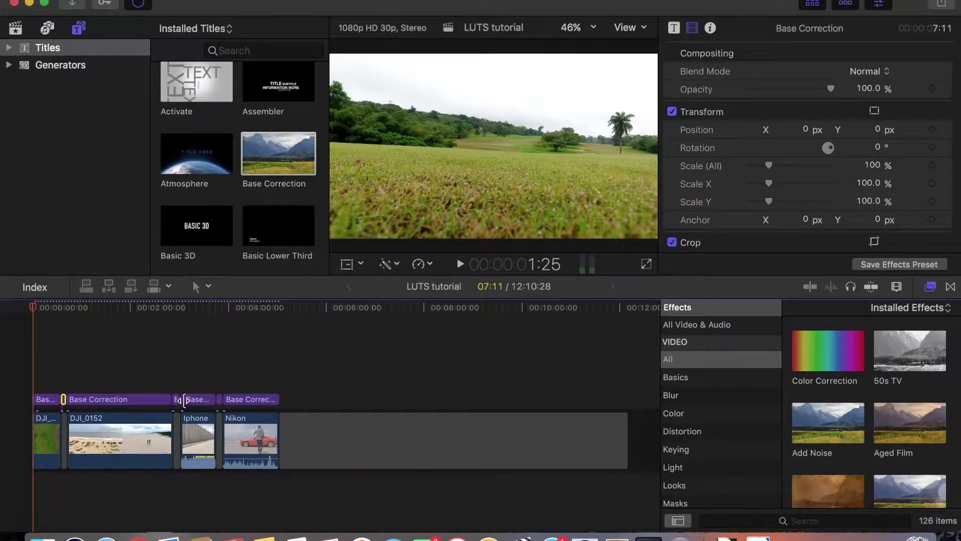
- Delete the three Base Correction pieces above the gaps and trim the one above Nikon to 1:07:00
click(177, 399)
super+click(219, 399)
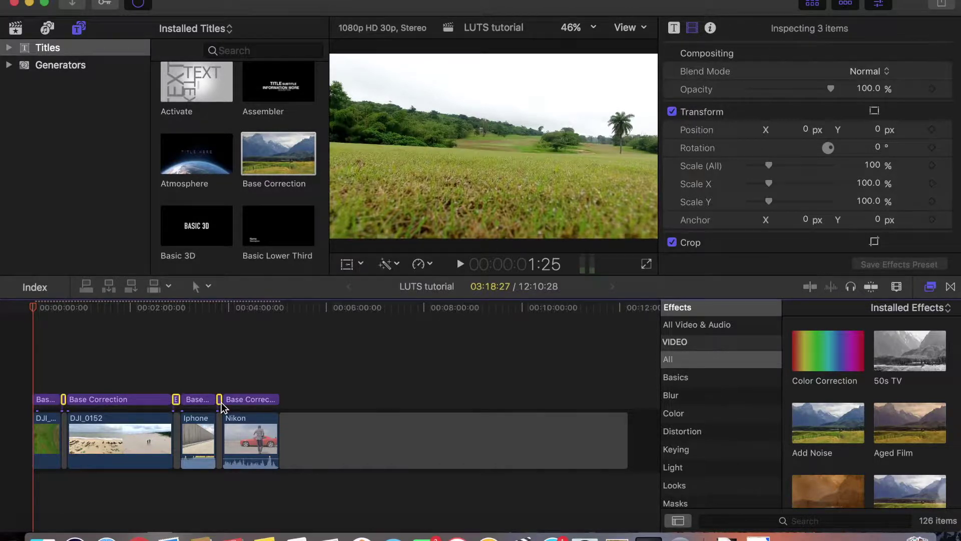
click(222, 407)
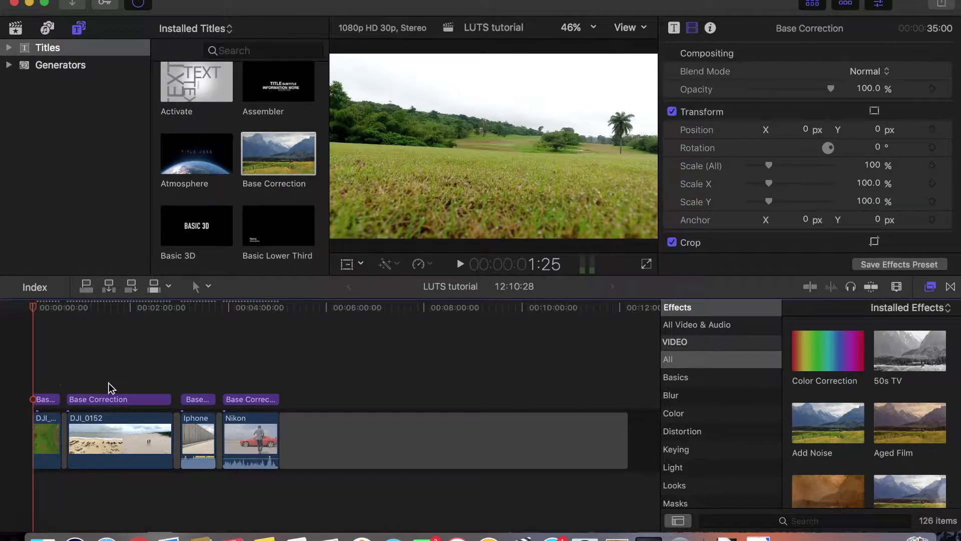
drag(279, 399, 277, 399)
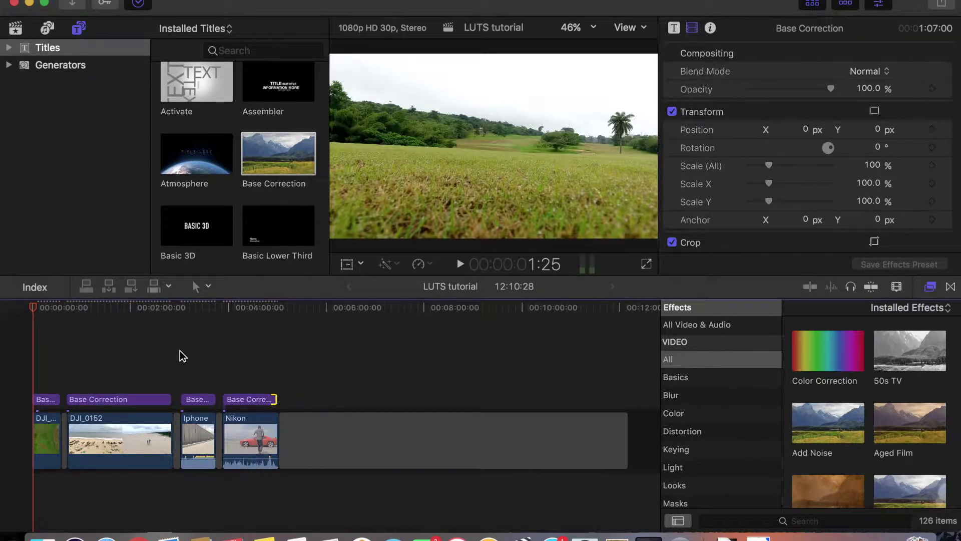
- Check the rendering progress in the Background Tasks window and close it
click(141, 4)
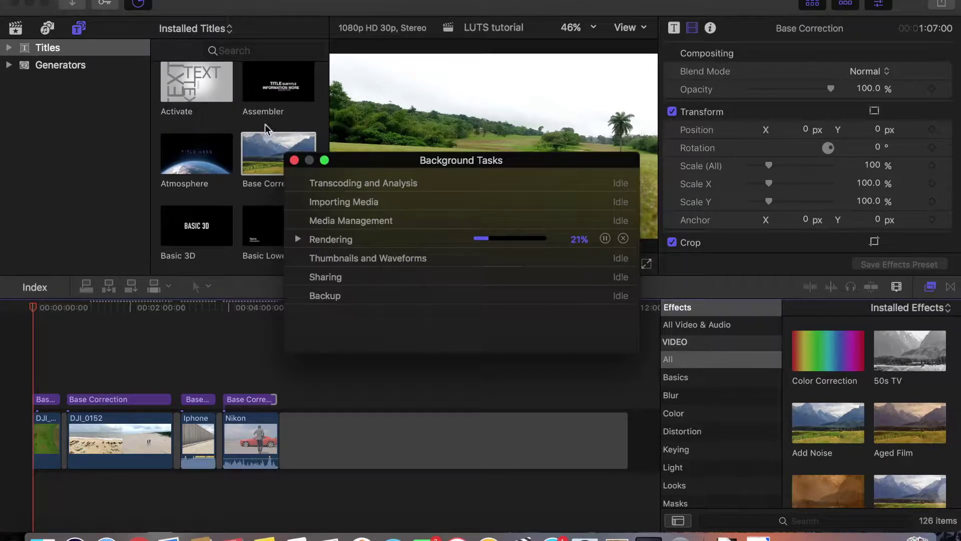
click(101, 143)
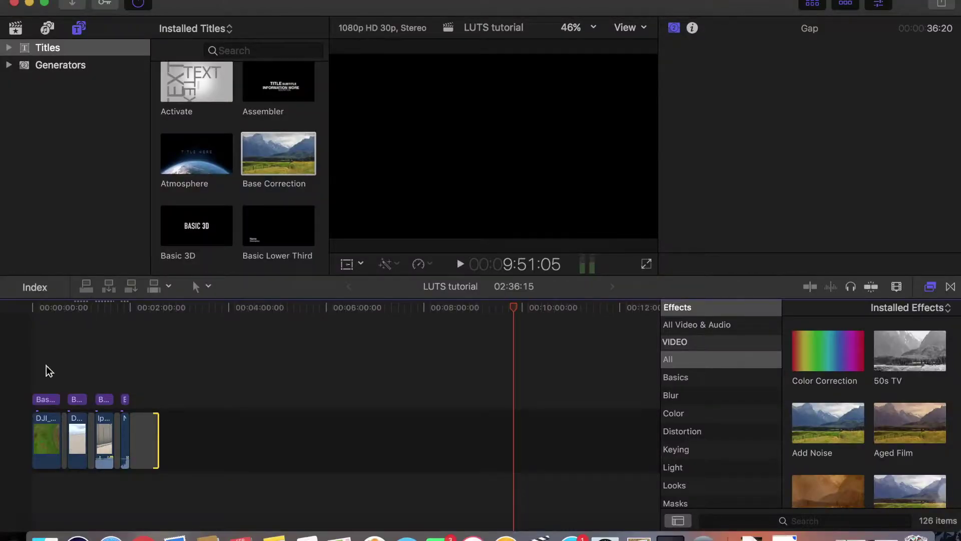
- Apply the Color Correction effect to the Base Correction title above the first drone clip
click(46, 389)
click(46, 399)
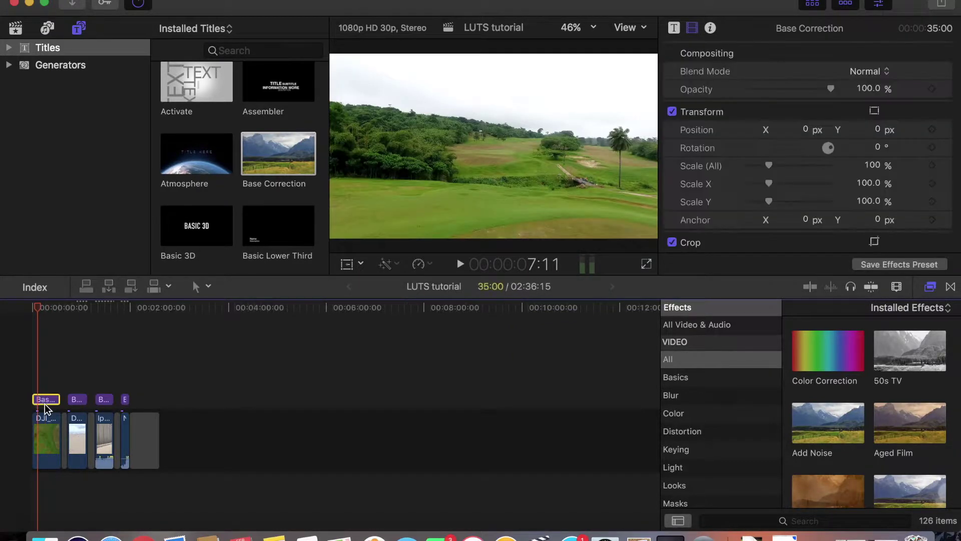
super+click(44, 399)
click(44, 399)
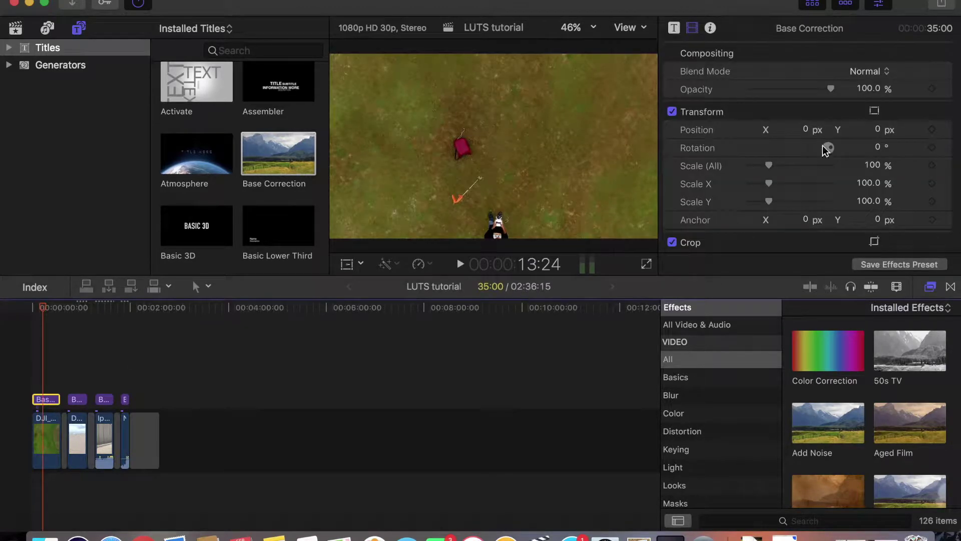
scroll(668, 101, up, 1)
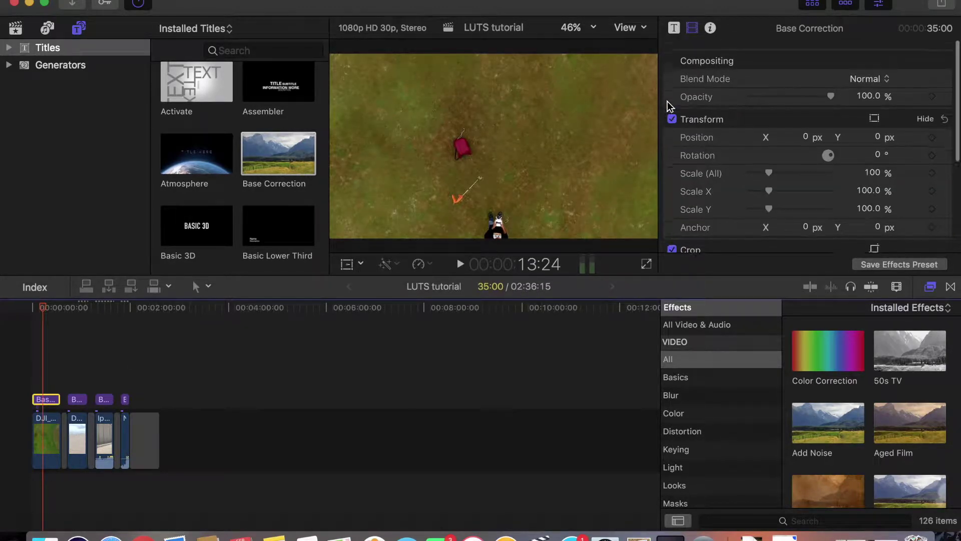
drag(832, 362, 46, 396)
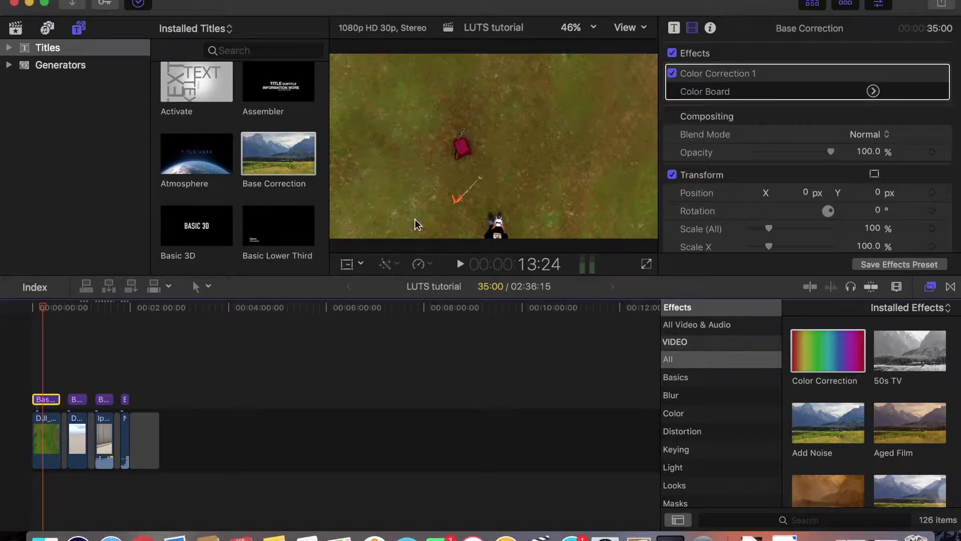
- Open the exposure controls of the title's Color Correction 1 and show the video scopes
click(873, 90)
click(709, 114)
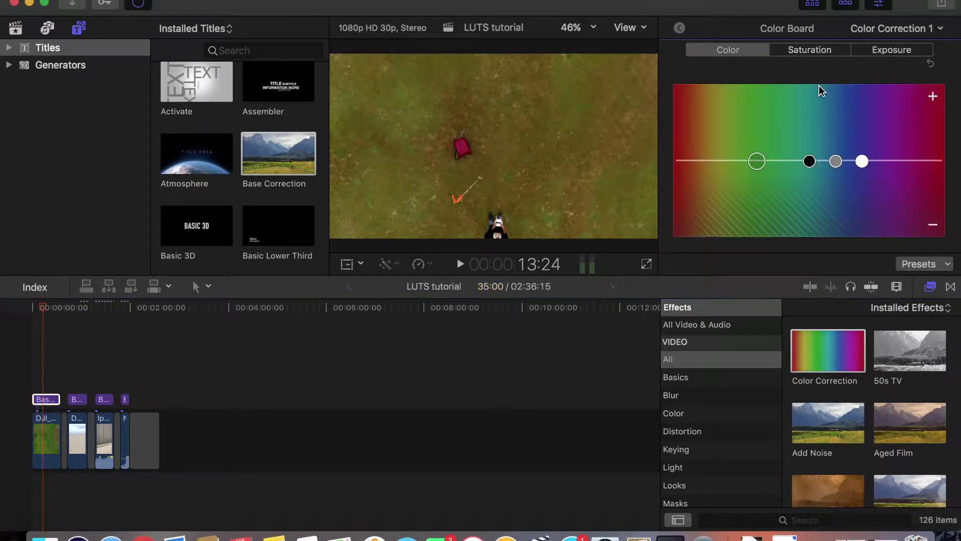
click(892, 48)
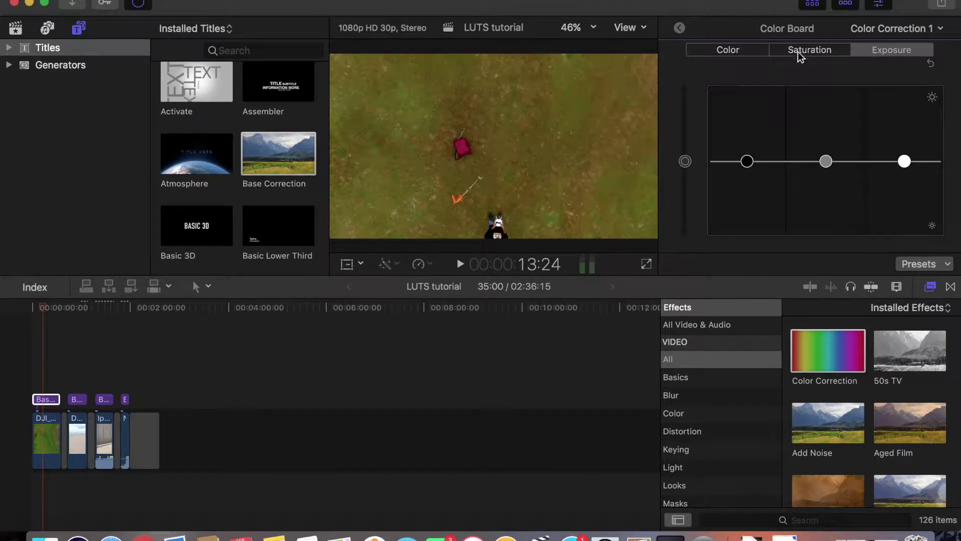
click(646, 30)
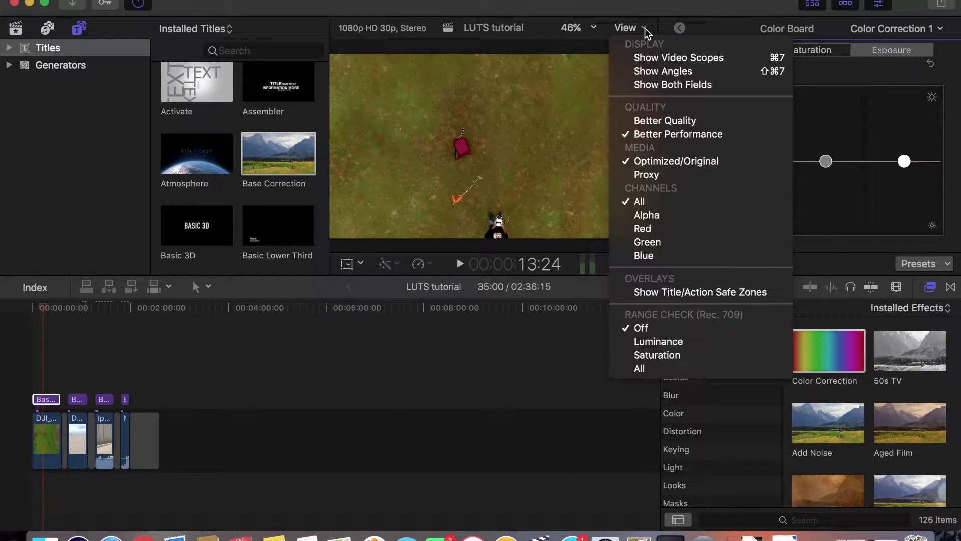
click(655, 58)
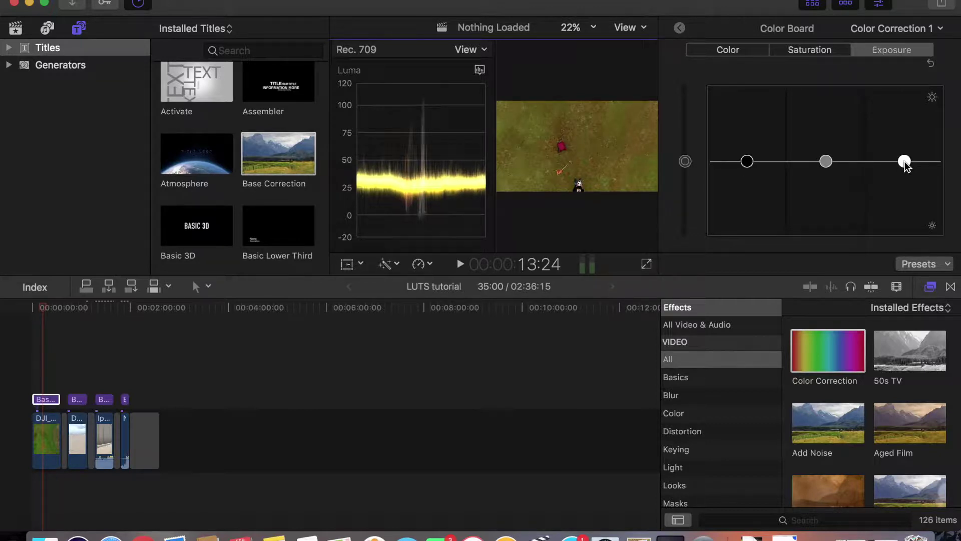
- Raise the highlights exposure well above neutral for the first drone clip's title, leaving the shadows at neutral
drag(904, 162, 905, 147)
drag(740, 165, 747, 166)
mouse_move(904, 146)
mouse_down()
mouse_move(903, 89)
mouse_move(904, 132)
mouse_up()
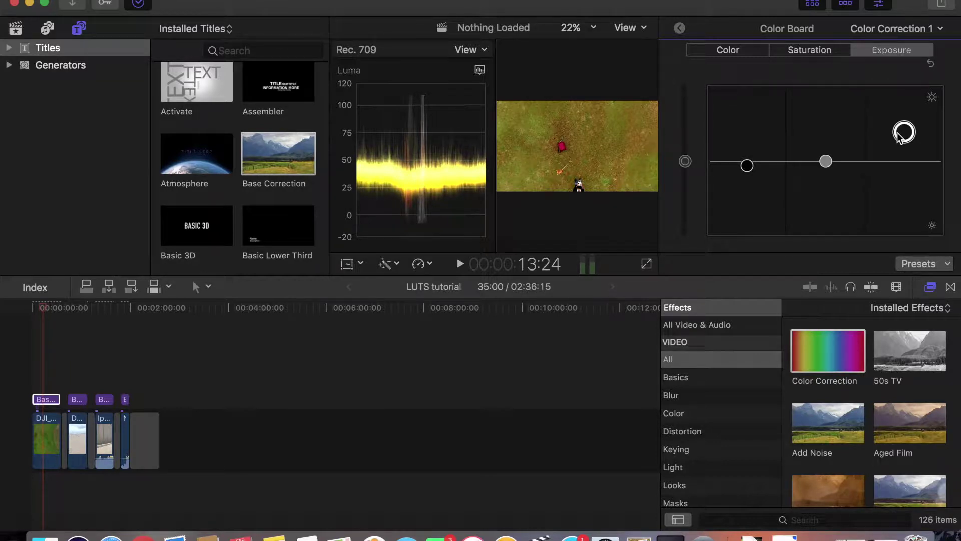
drag(904, 133, 904, 140)
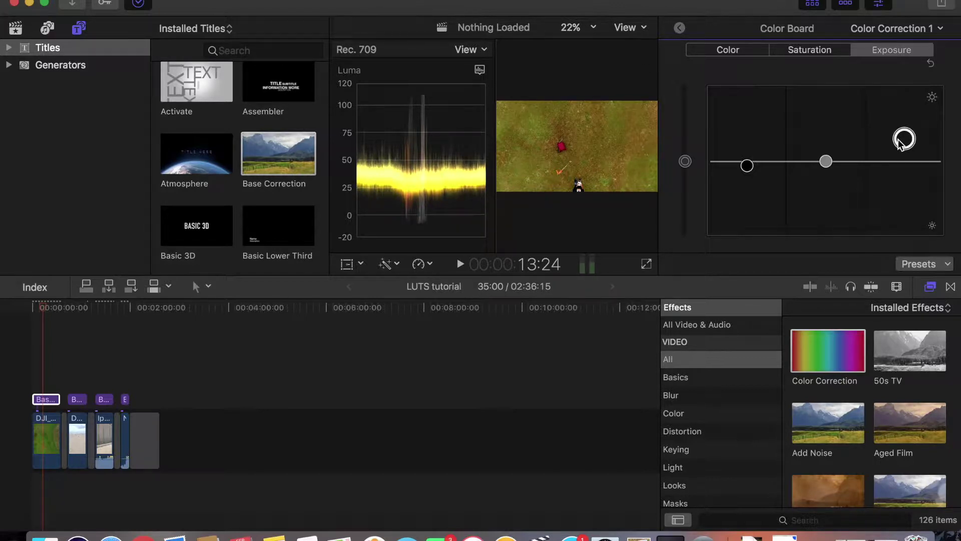
drag(904, 140, 904, 128)
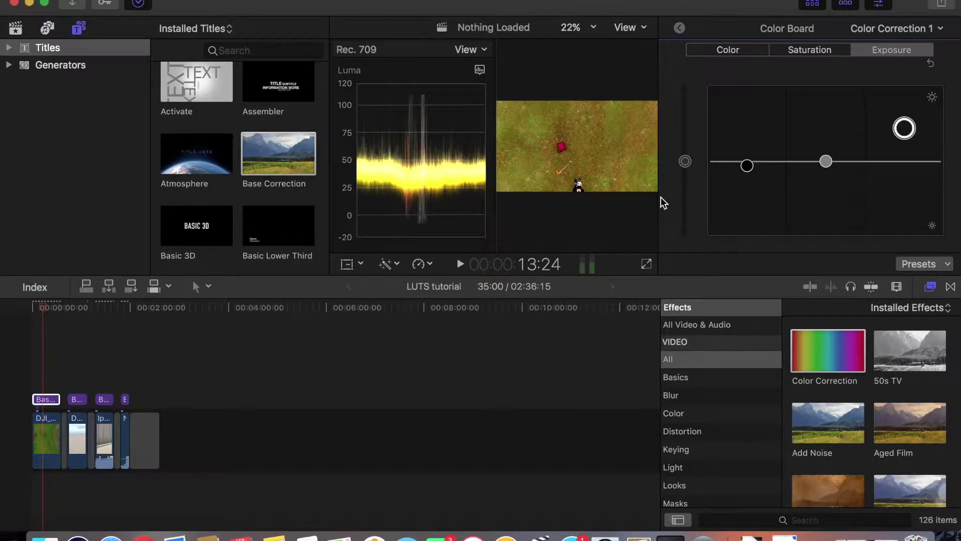
drag(751, 165, 749, 166)
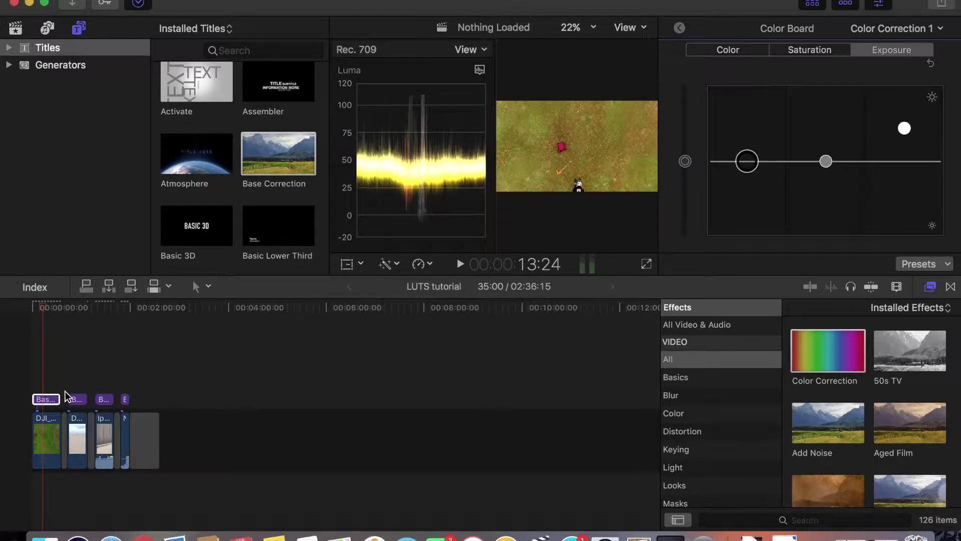
- Hide the video scopes and play part of the corrected first drone clip
click(47, 384)
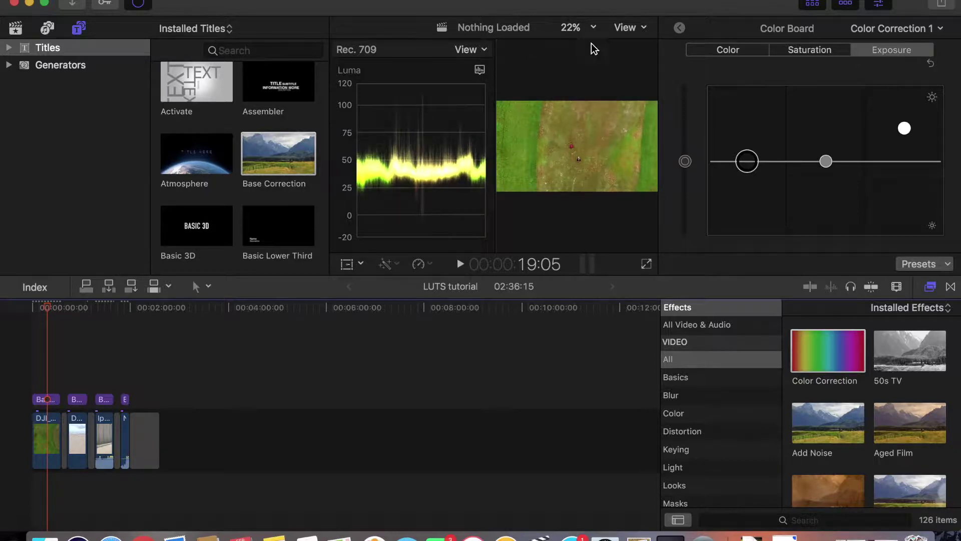
click(630, 27)
click(651, 56)
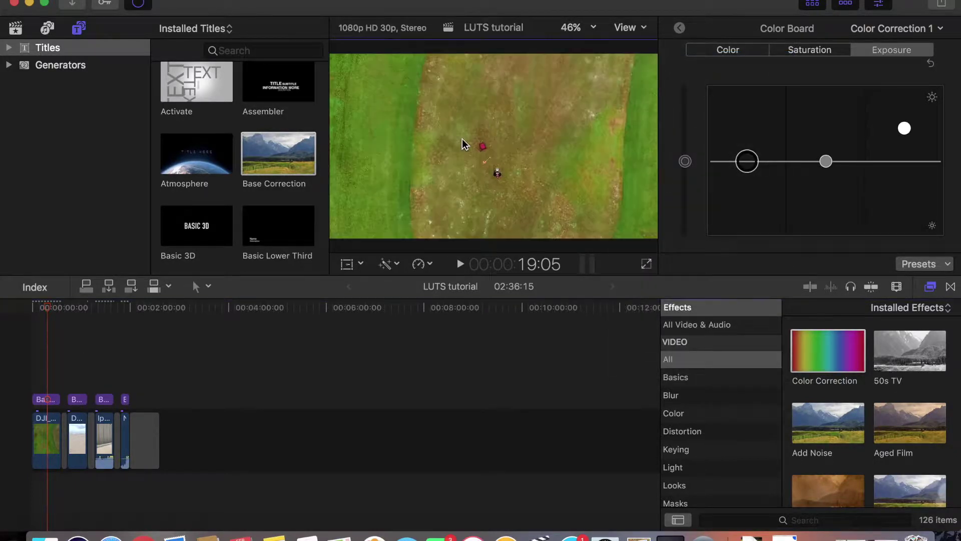
click(35, 390)
key(space)
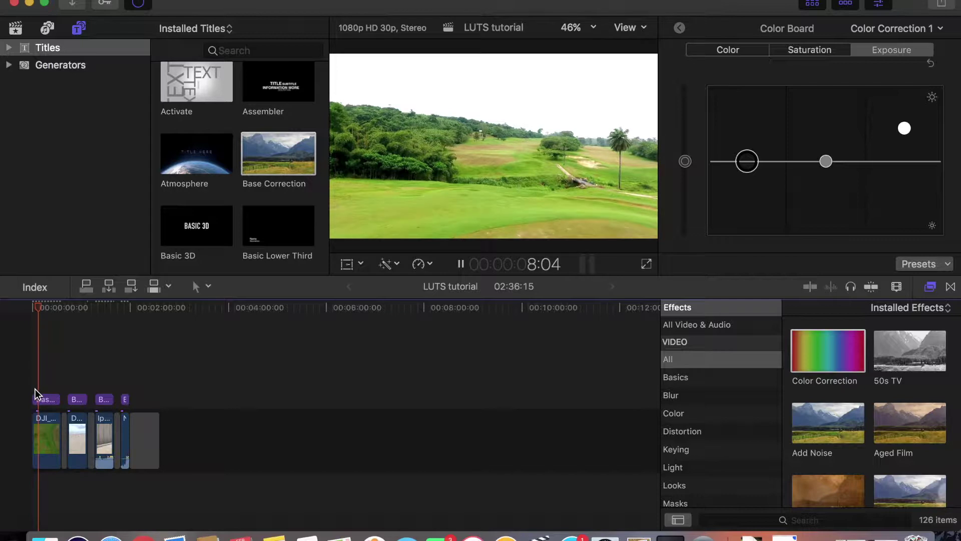
key(space)
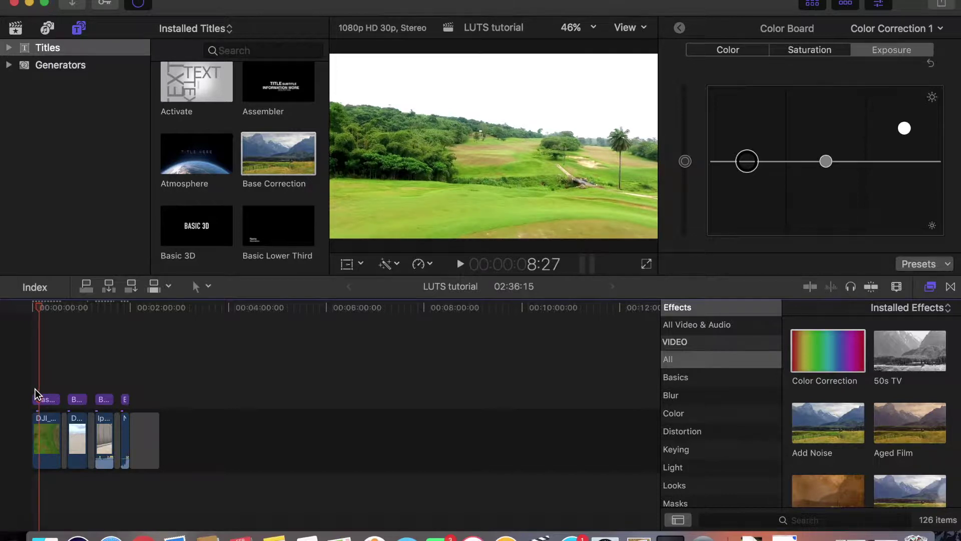
- Switch Color Correction 1 on the first title off and on again to compare the image before and after
click(675, 31)
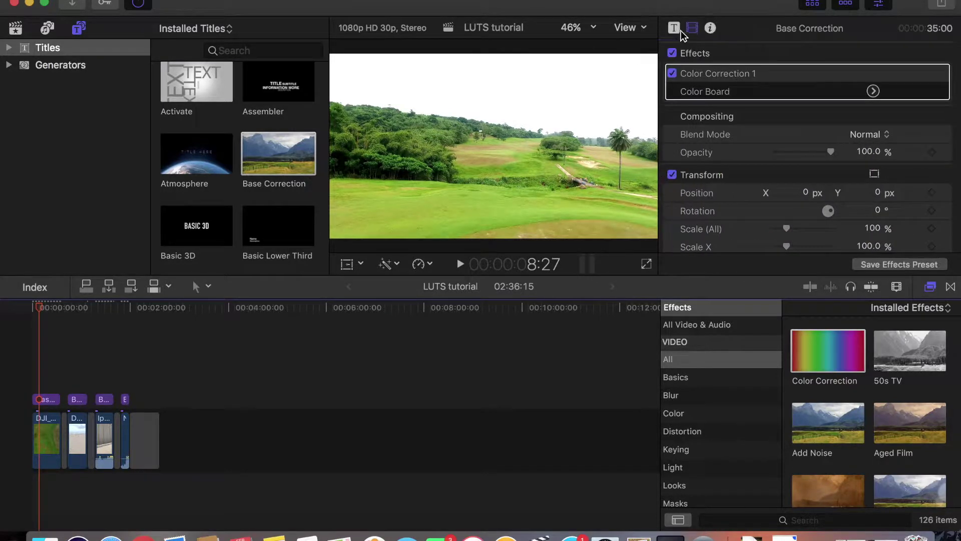
click(672, 74)
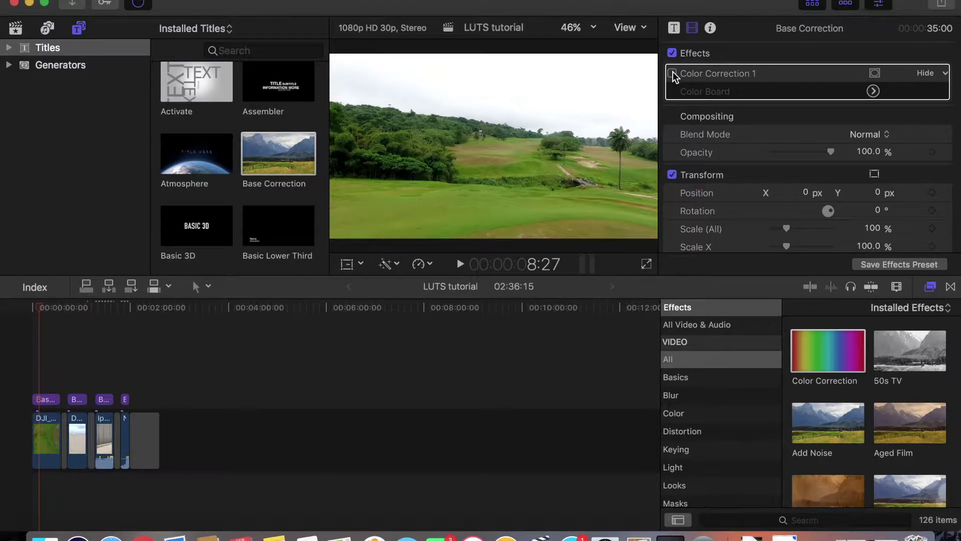
click(673, 73)
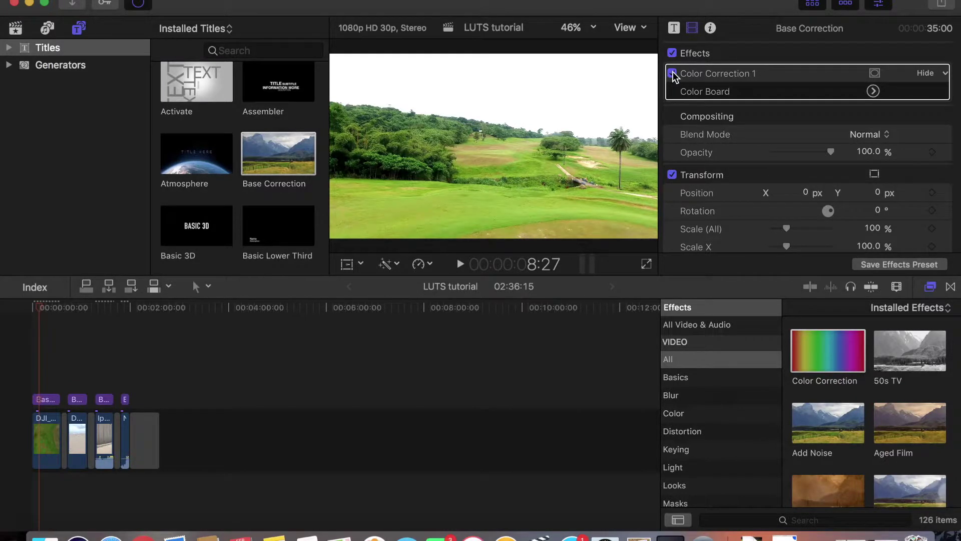
- Apply the Color Correction effect to the Base Correction title above the second drone clip and open its exposure controls
click(77, 387)
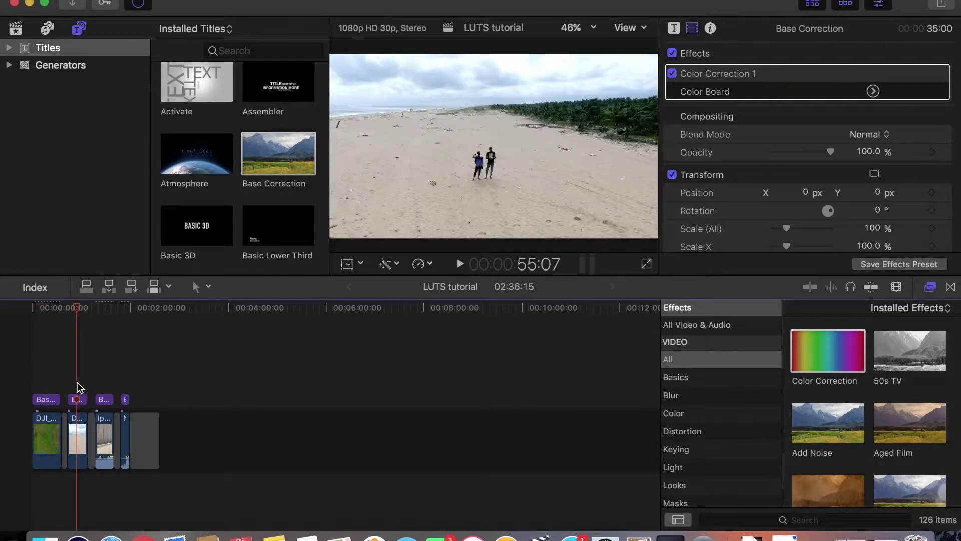
click(78, 402)
drag(817, 351, 83, 403)
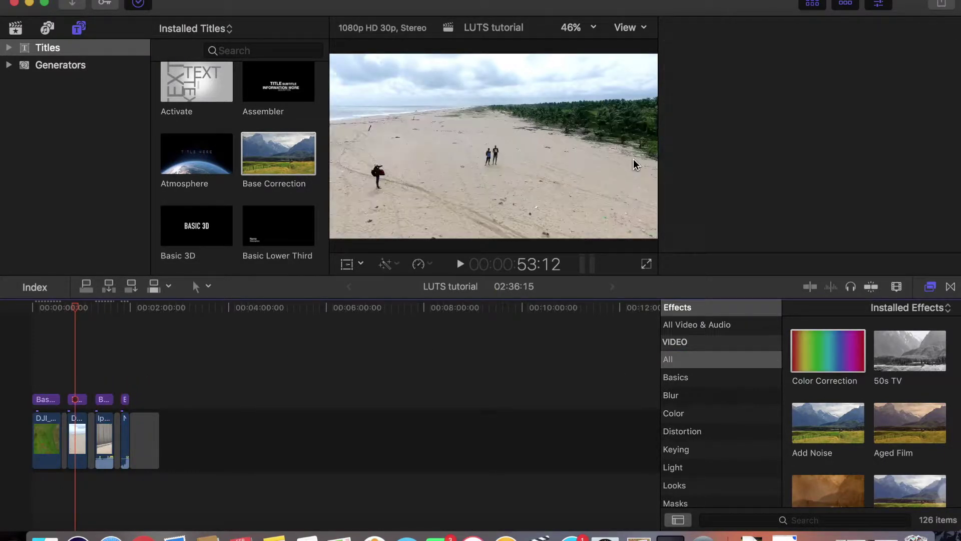
click(873, 91)
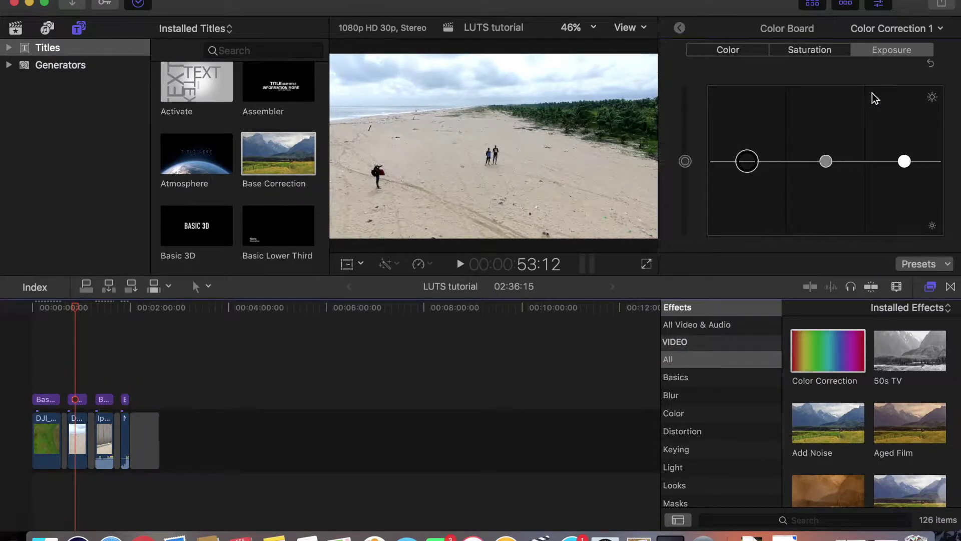
click(744, 50)
click(902, 52)
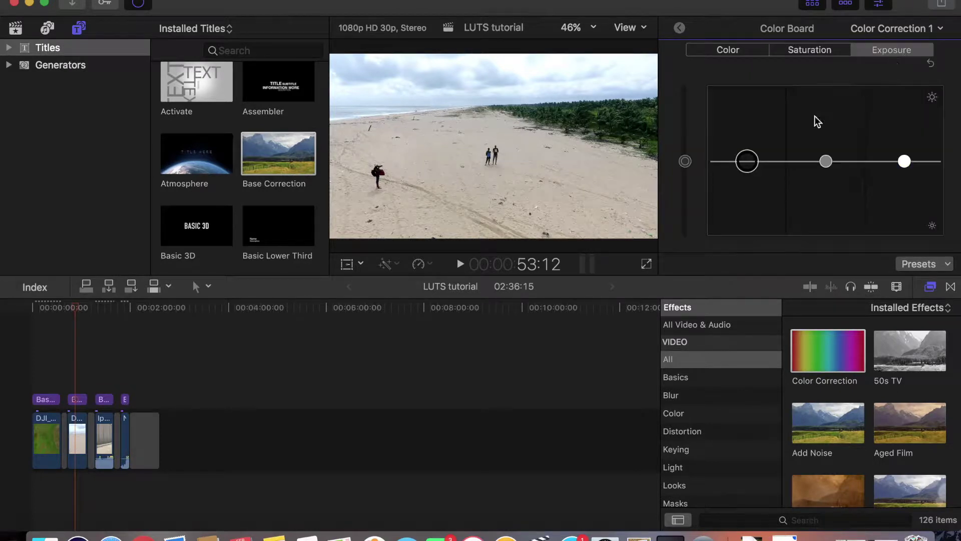
- Show the video scopes and slightly lower the highlights and shadows exposure for the beach drone clip's title
click(632, 28)
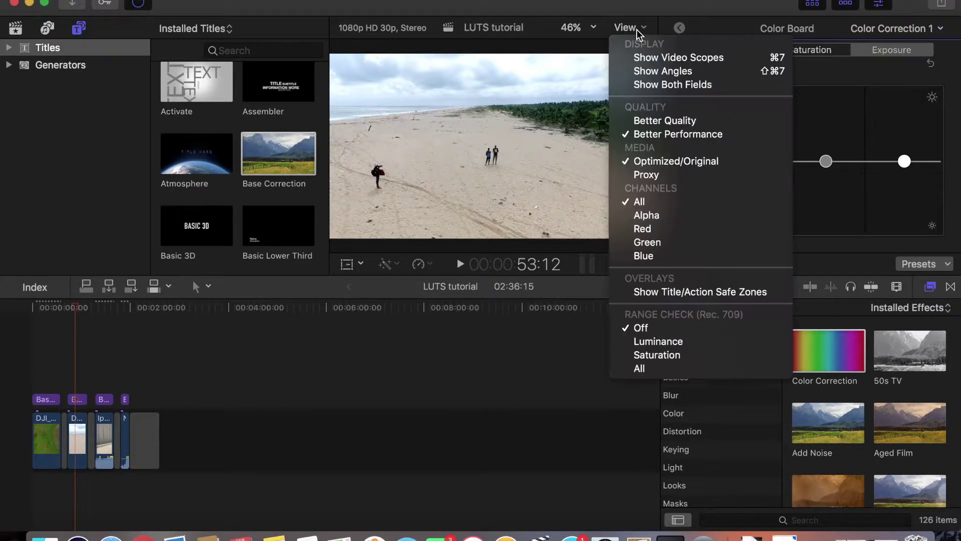
click(639, 57)
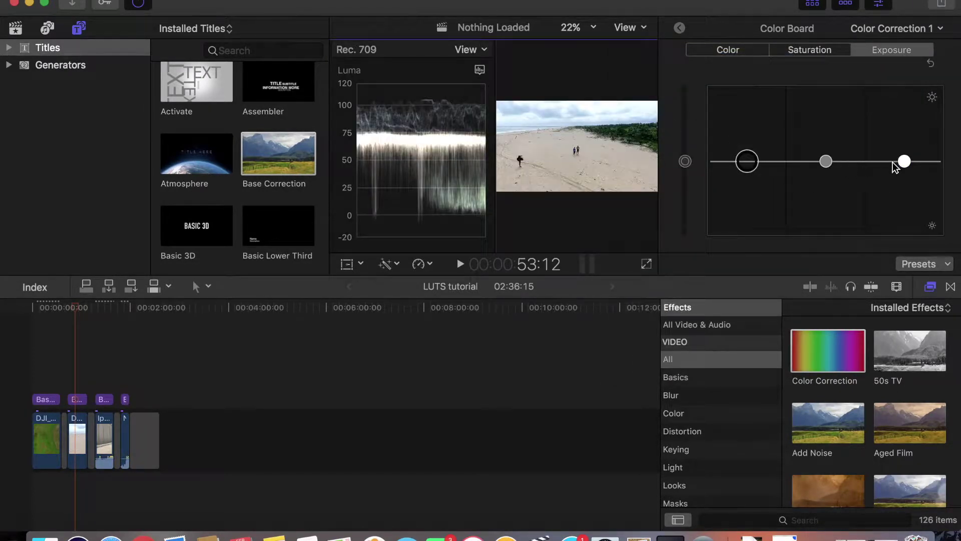
drag(903, 162, 904, 167)
click(747, 162)
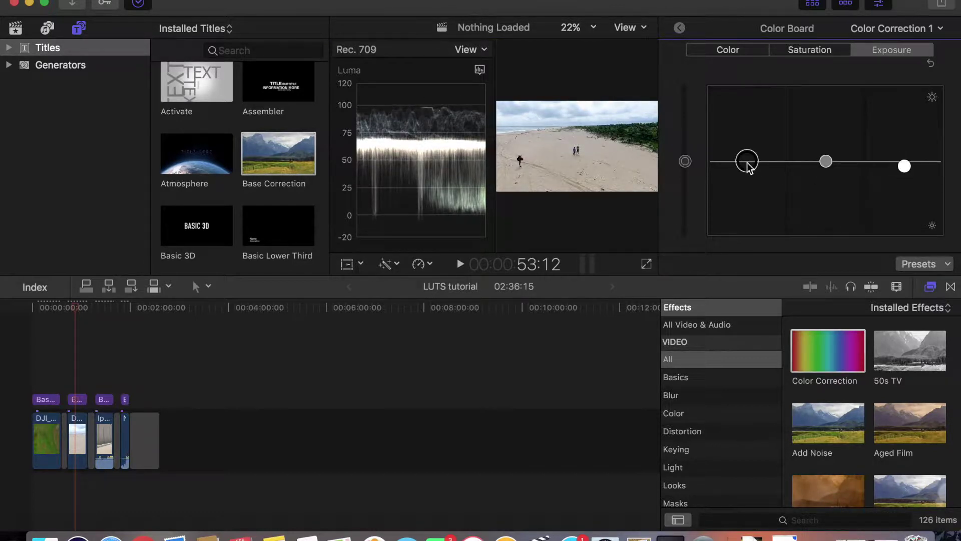
drag(749, 167, 749, 169)
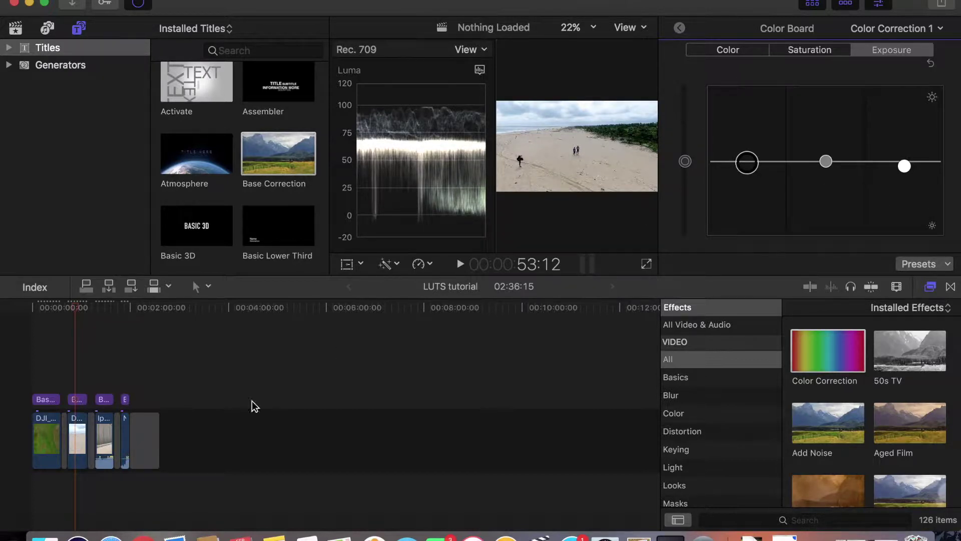
- Apply Color Correction to the Base Correction title above the iPhone clip, with highlights exposure slightly raised and shadows slightly lowered
click(104, 399)
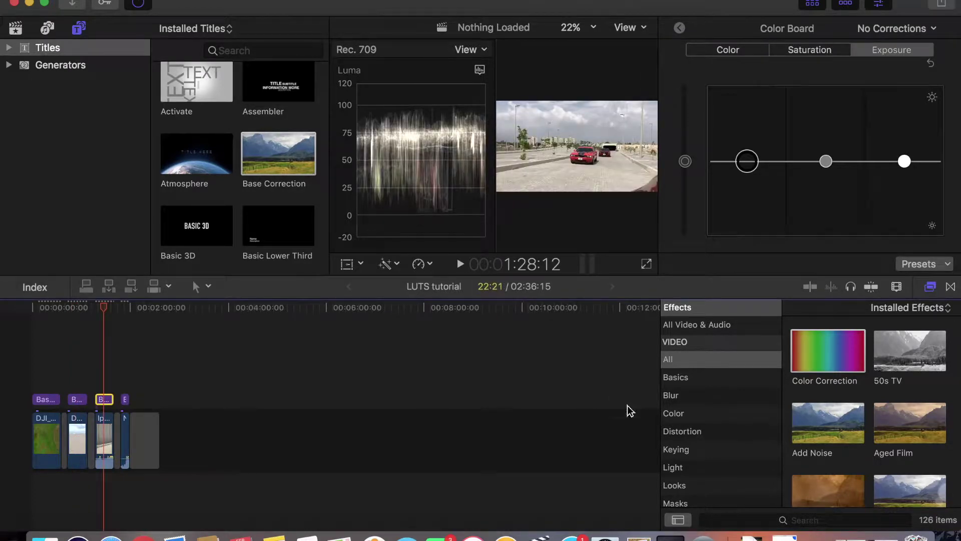
drag(827, 355, 107, 402)
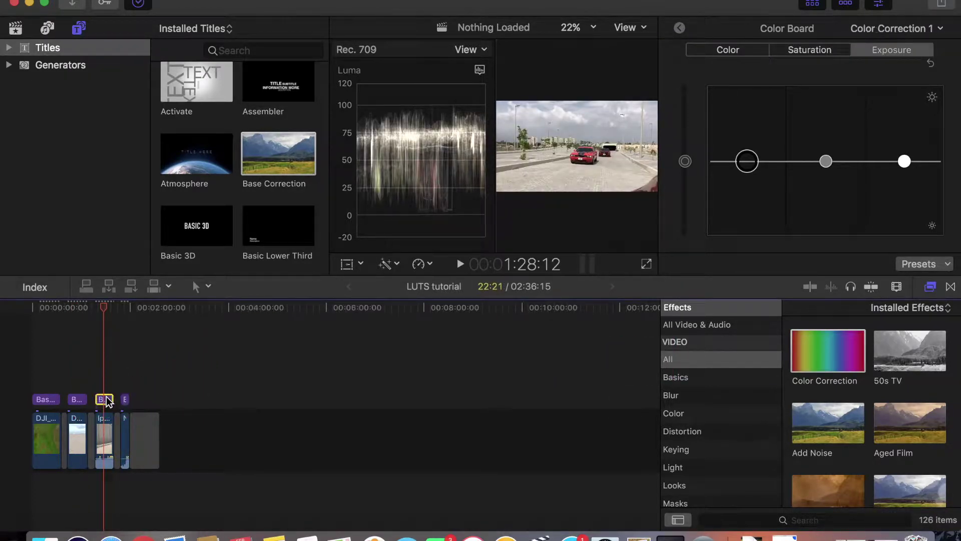
click(106, 391)
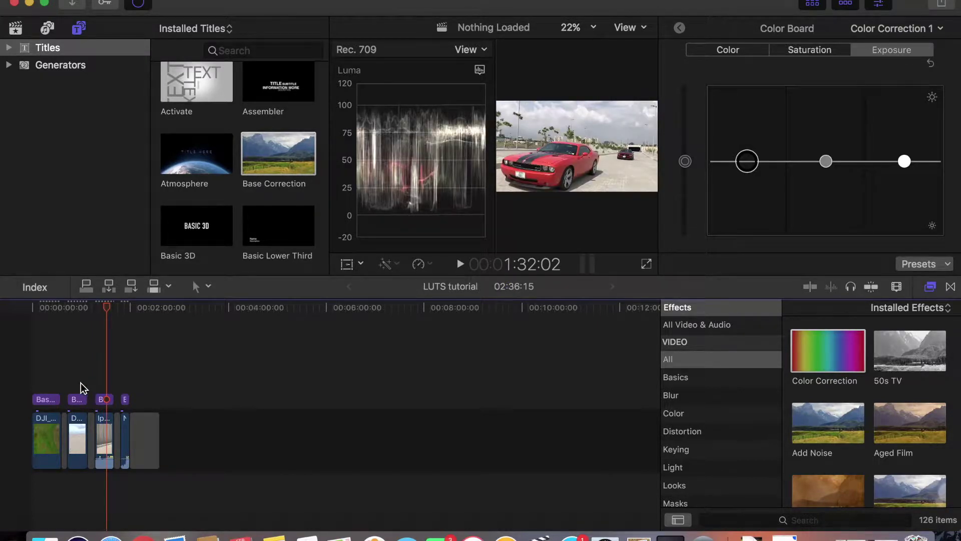
click(104, 401)
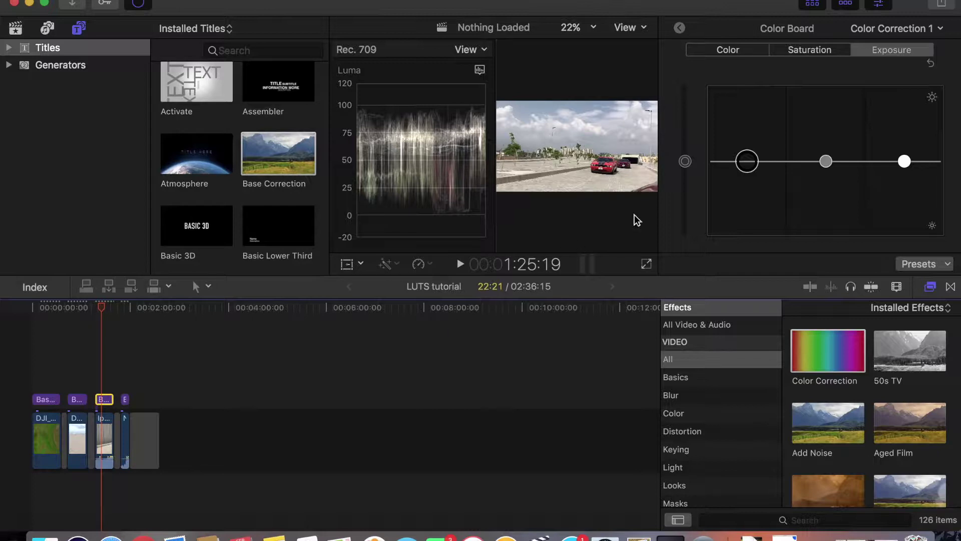
drag(904, 162, 903, 157)
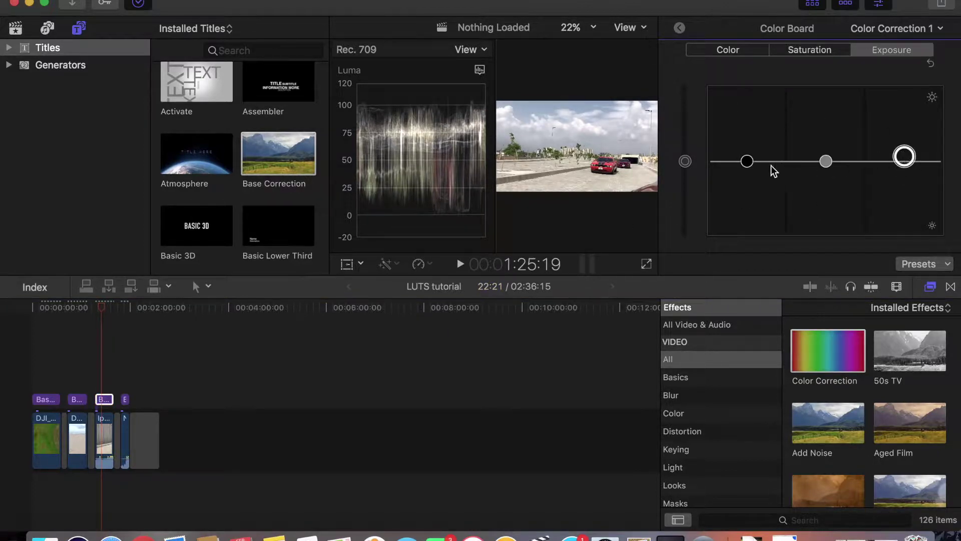
drag(748, 165, 747, 166)
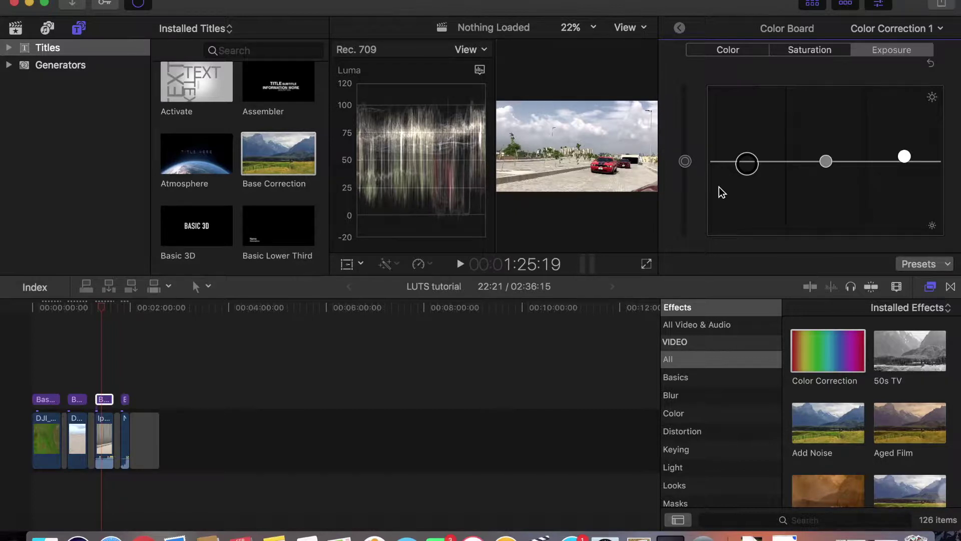
- Color-correct the Base Correction title above the Nikon clip by raising its highlights exposure and slightly lowering its shadows
click(125, 379)
click(126, 400)
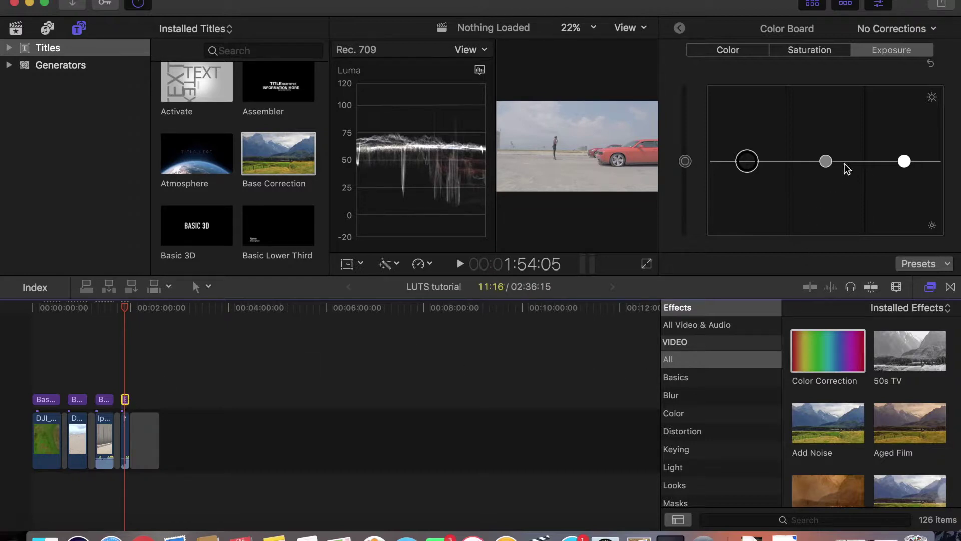
drag(896, 159, 904, 143)
drag(753, 160, 754, 167)
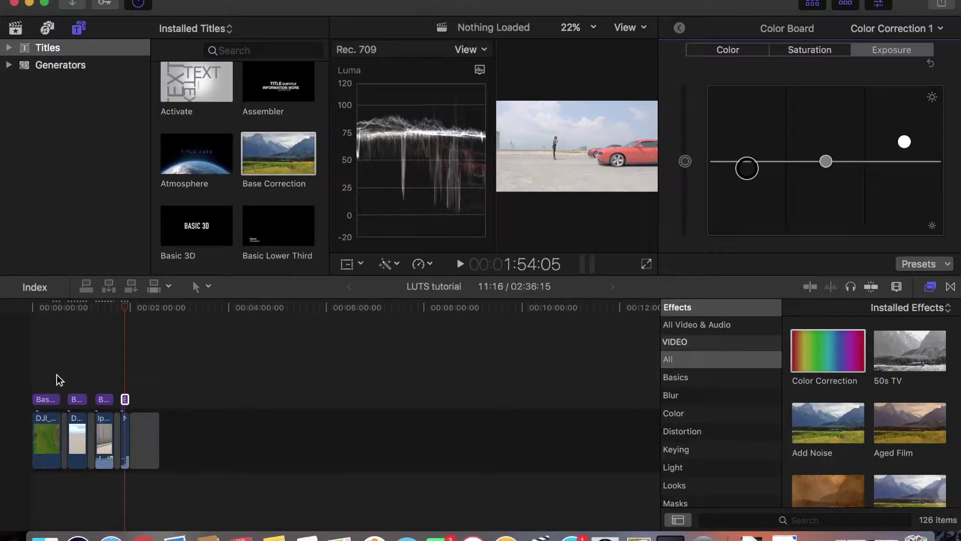
- Check the rendering progress in the background tasks list and close the list
click(29, 375)
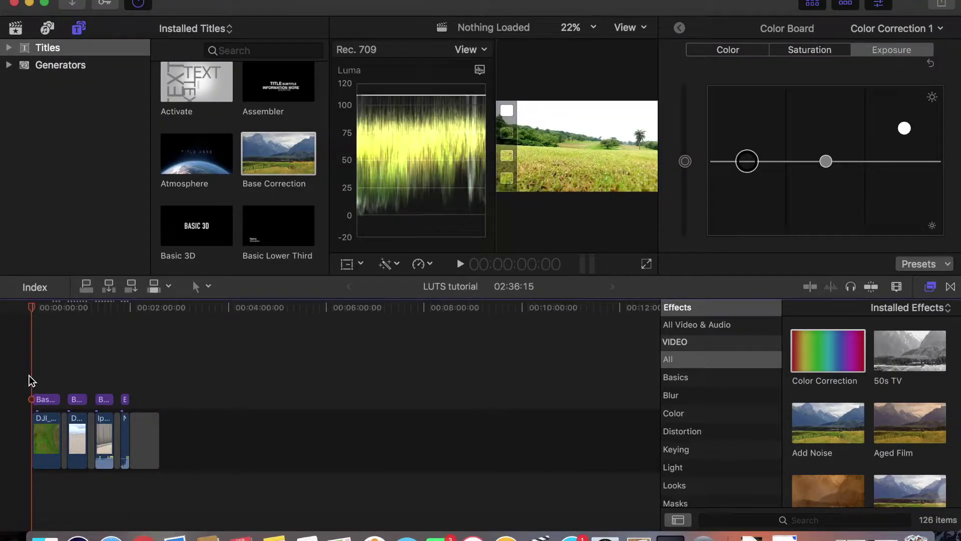
click(61, 365)
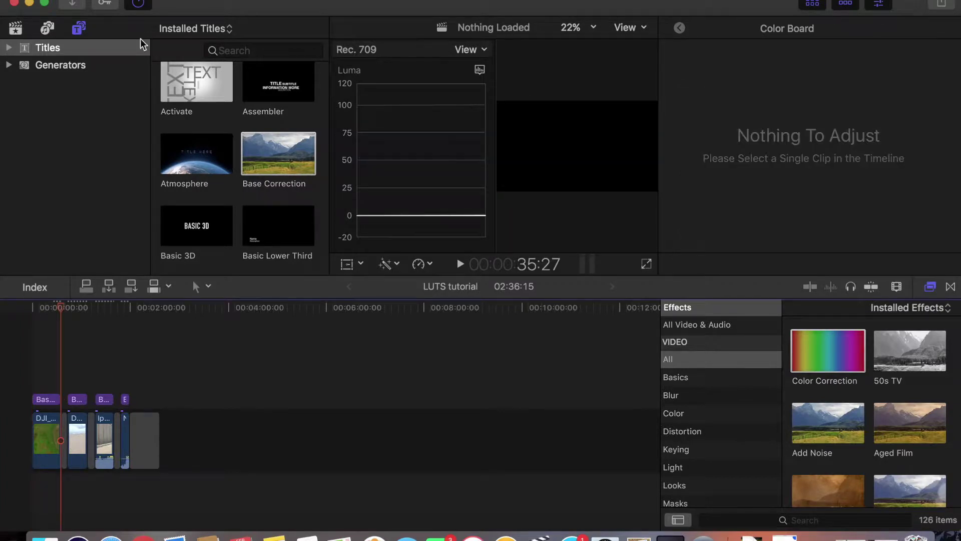
click(139, 6)
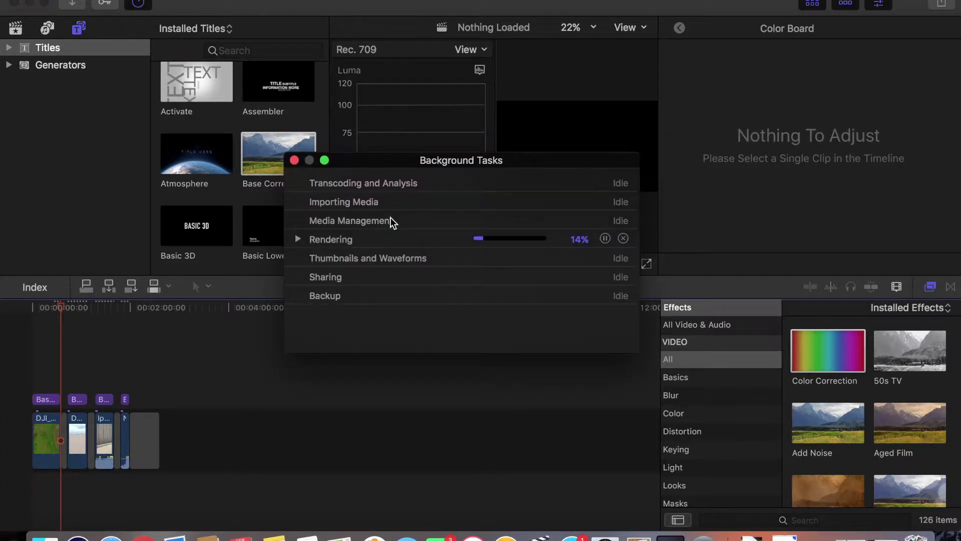
scroll(236, 150, down, 3)
click(139, 5)
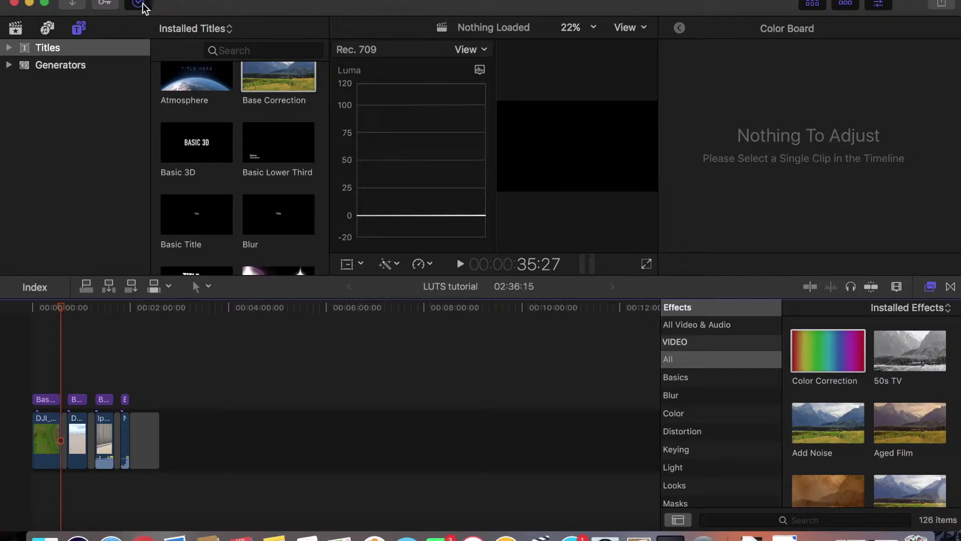
- Add a Look Grade title above the Base Correction title of the first drone clip
click(79, 32)
click(79, 31)
click(80, 32)
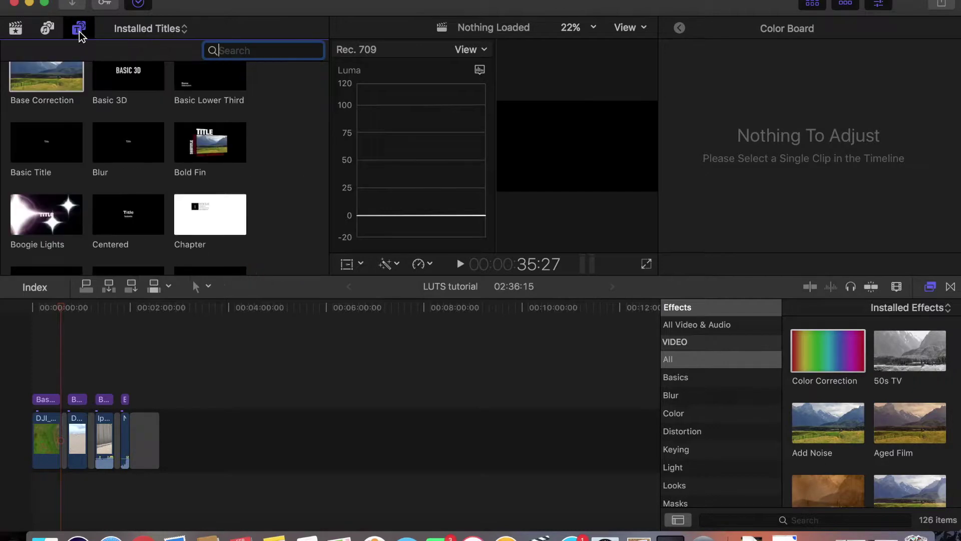
scroll(92, 118, down, 10)
scroll(93, 121, down, 5)
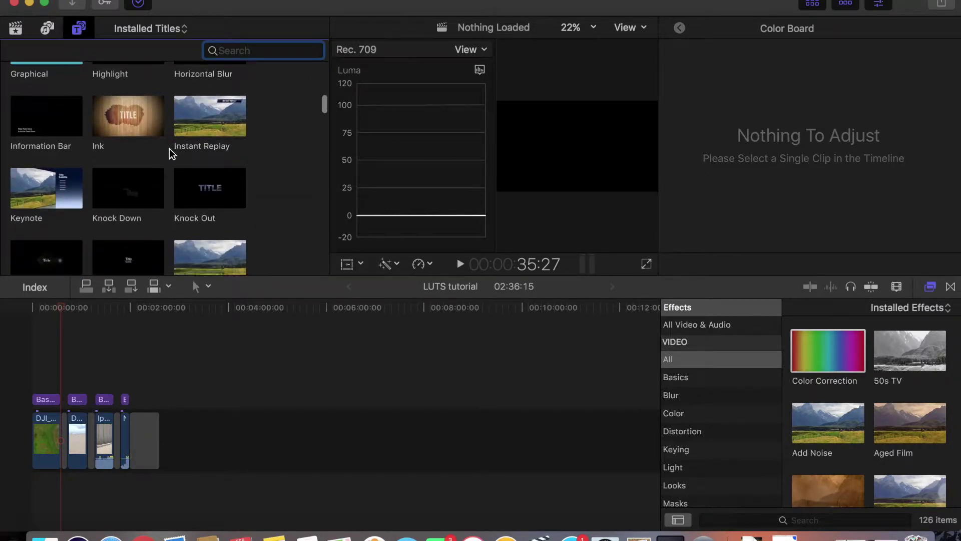
scroll(181, 152, down, 3)
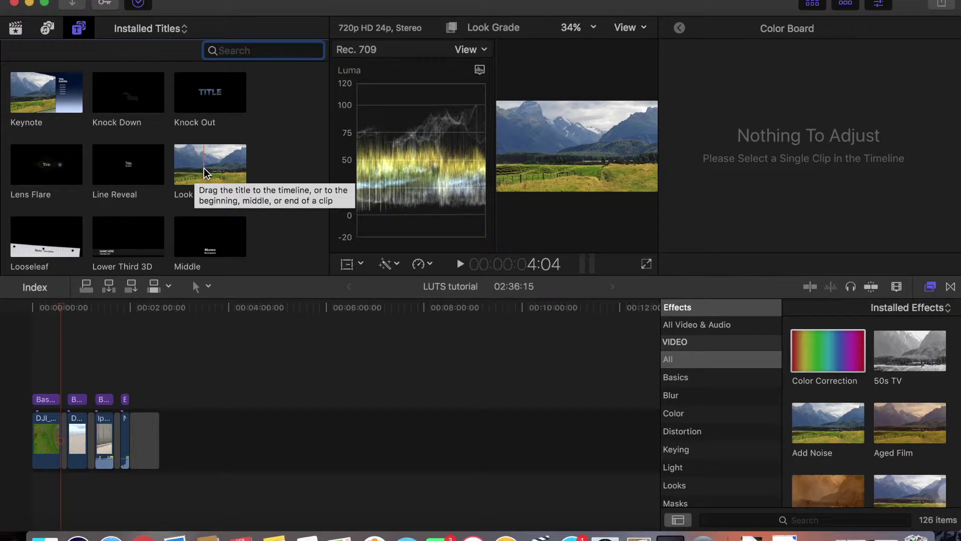
drag(203, 167, 46, 391)
key(super+7)
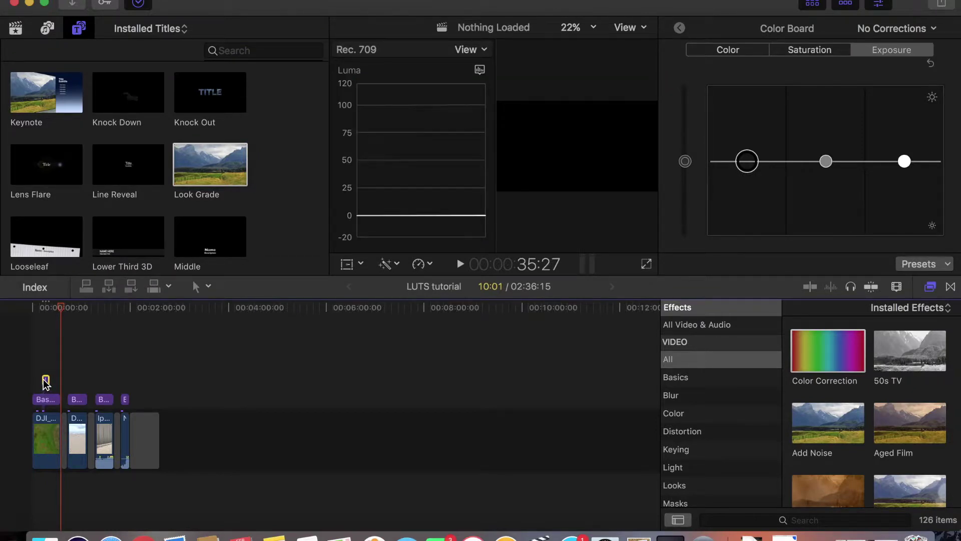
- Reposition and extend the Look Grade title to span from the start of DJI_0023 to the end of the Nikon clip
key(super+equal)
key(super+equal)
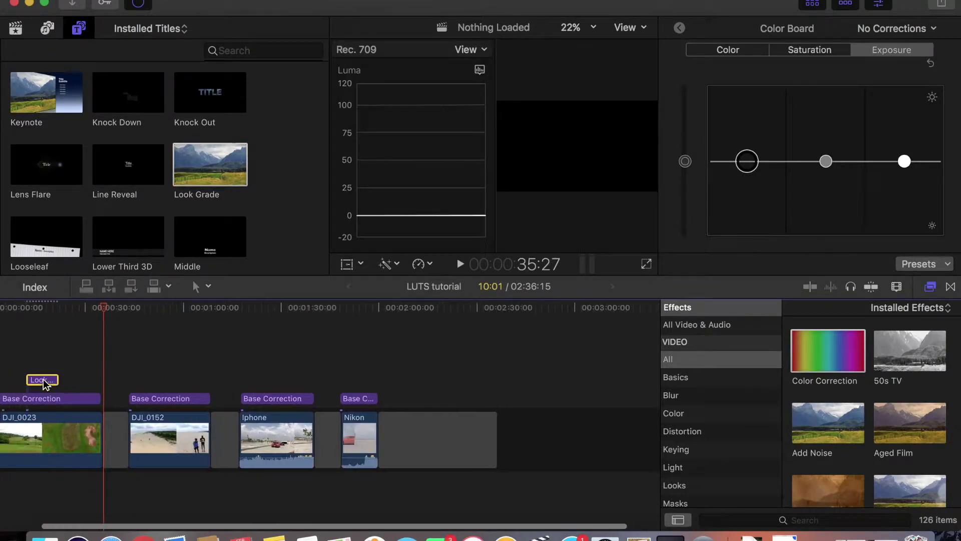
drag(58, 380, 24, 381)
drag(93, 382, 412, 387)
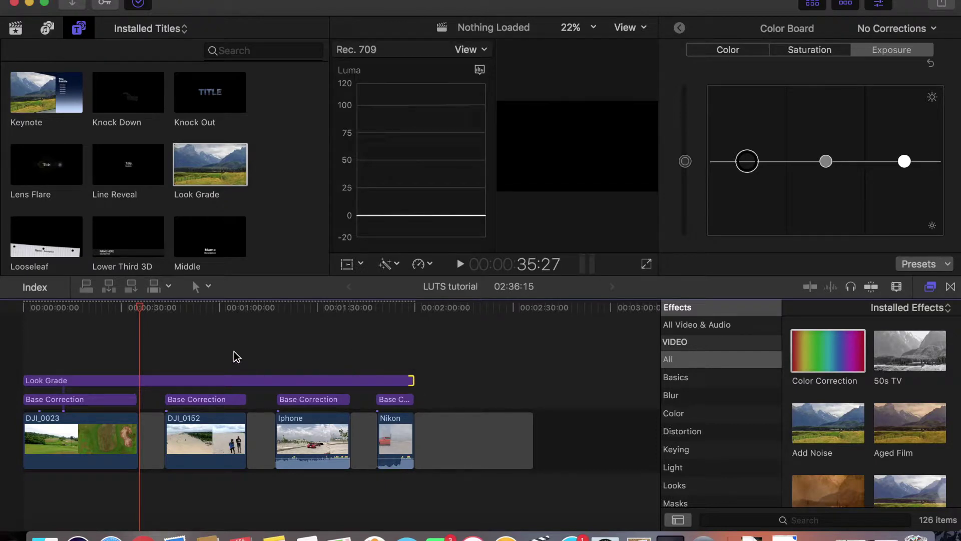
- Find the mLut by motionVFX effect in the mLut category and apply it to the Look Grade title
click(86, 350)
click(92, 351)
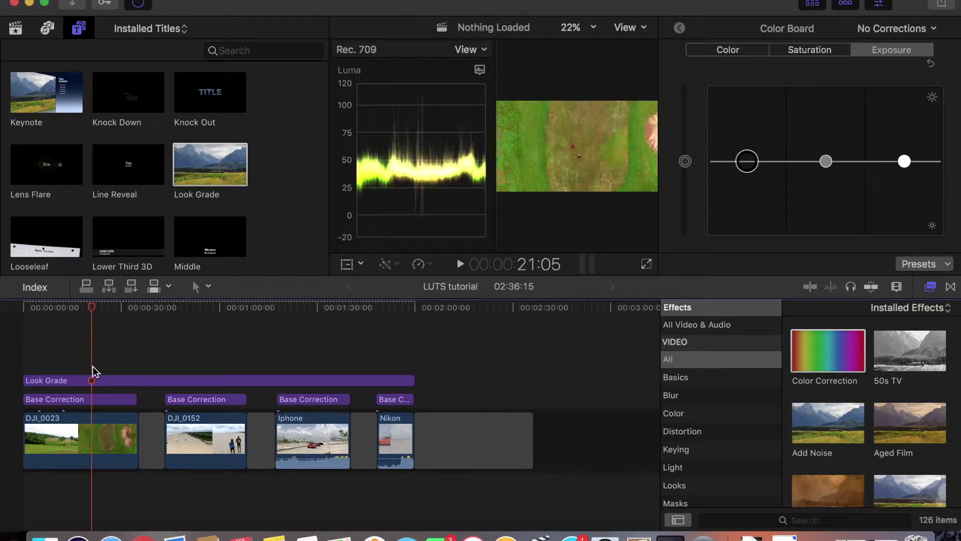
scroll(852, 457, down, 10)
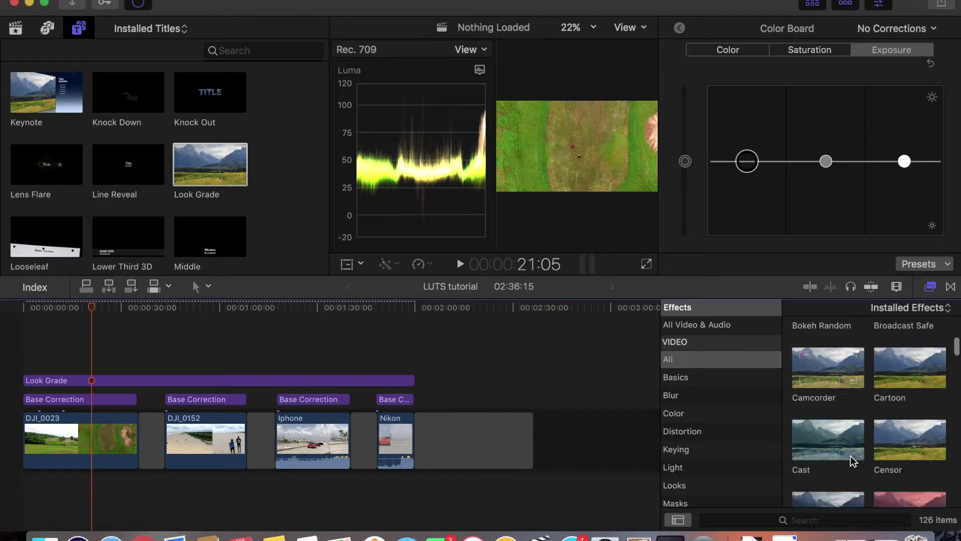
scroll(707, 440, down, 10)
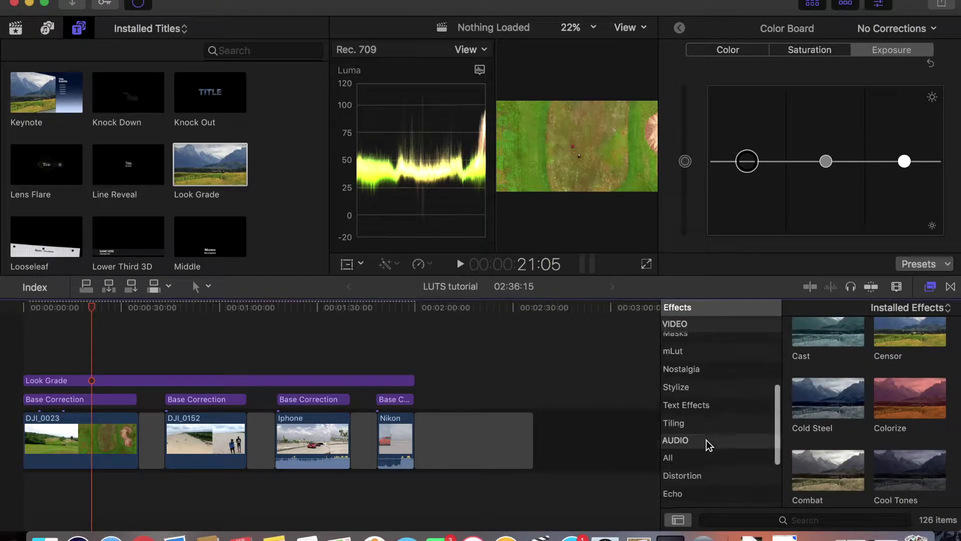
scroll(707, 440, up, 10)
scroll(707, 439, down, 8)
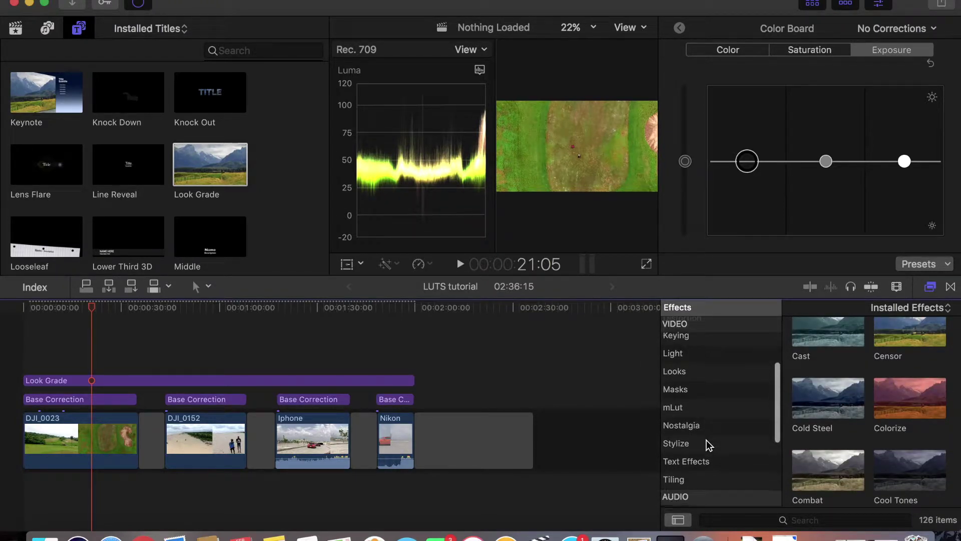
scroll(705, 440, up, 8)
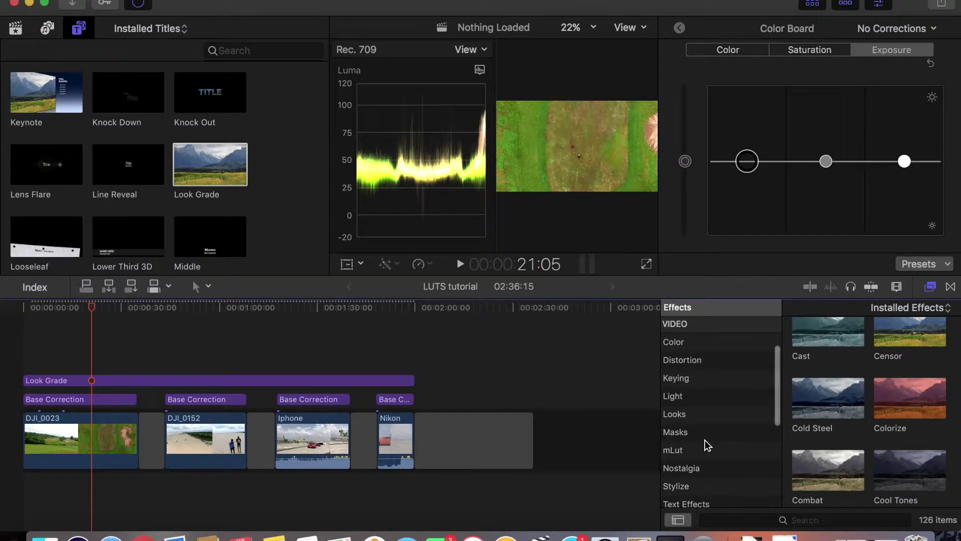
click(696, 444)
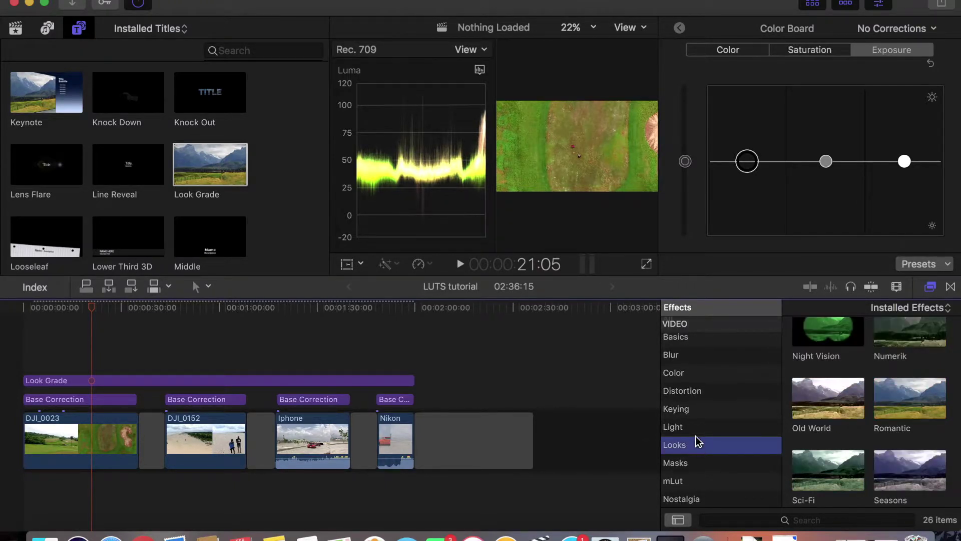
scroll(696, 436, up, 1)
scroll(696, 432, down, 3)
scroll(696, 432, down, 2)
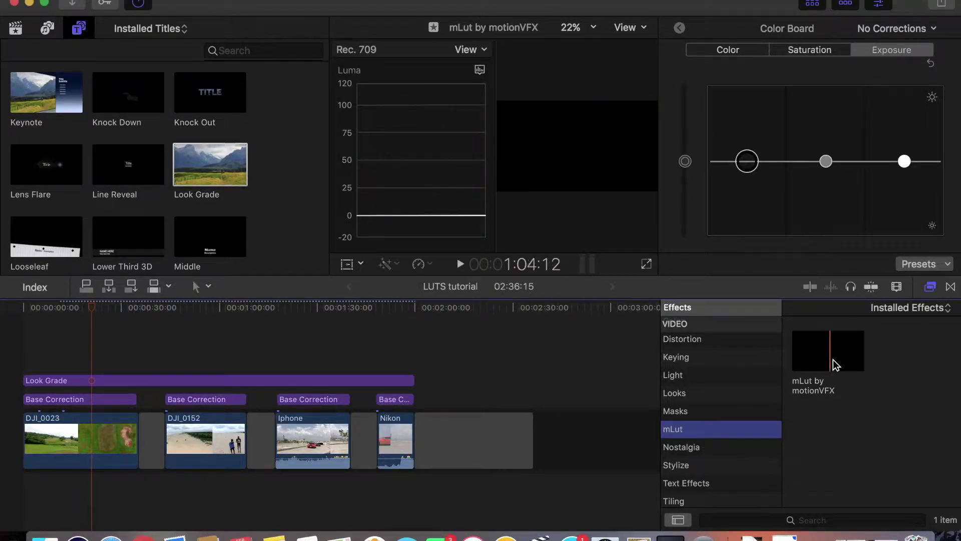
drag(834, 359, 331, 384)
- Hide the video scopes and put the playhead over the aerial part of the DJI_0023 clip
click(197, 346)
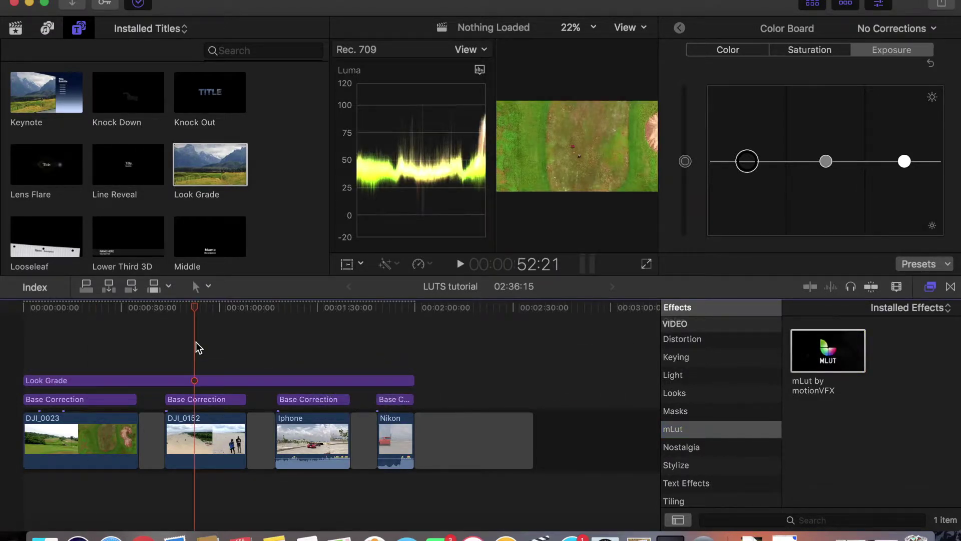
click(643, 28)
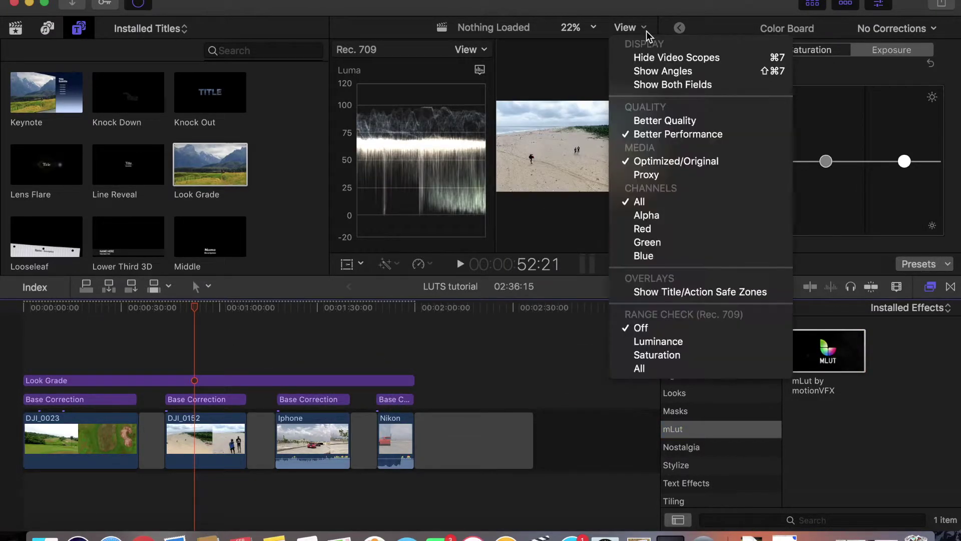
click(652, 58)
click(94, 333)
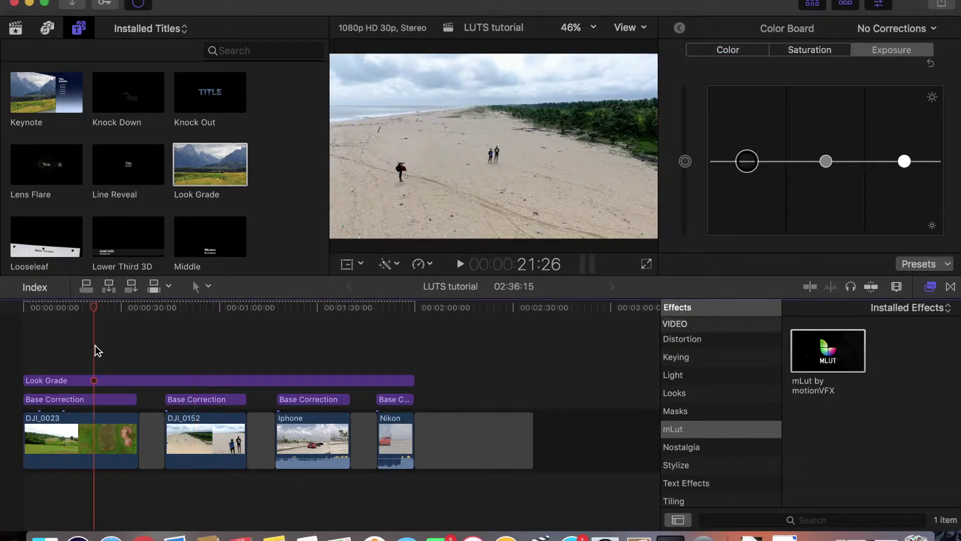
- Leave the Color Board for the Look Grade title's effect settings and review the mLut parameters
click(680, 29)
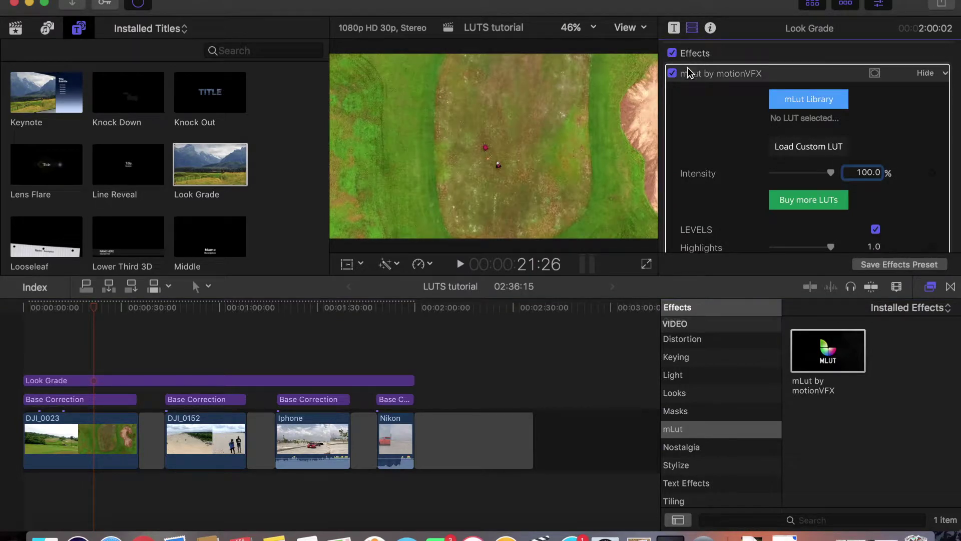
scroll(696, 83, down, 1)
scroll(704, 90, up, 1)
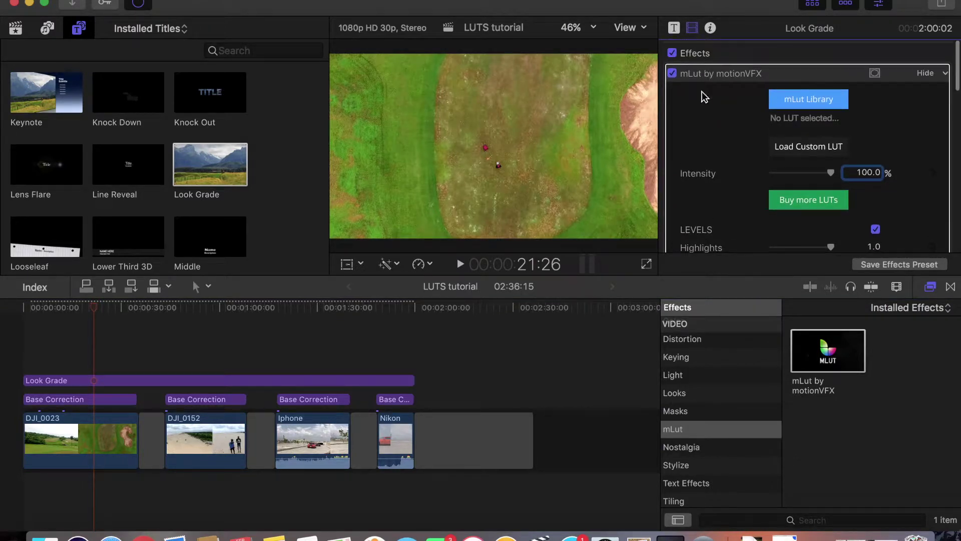
scroll(722, 133, down, 10)
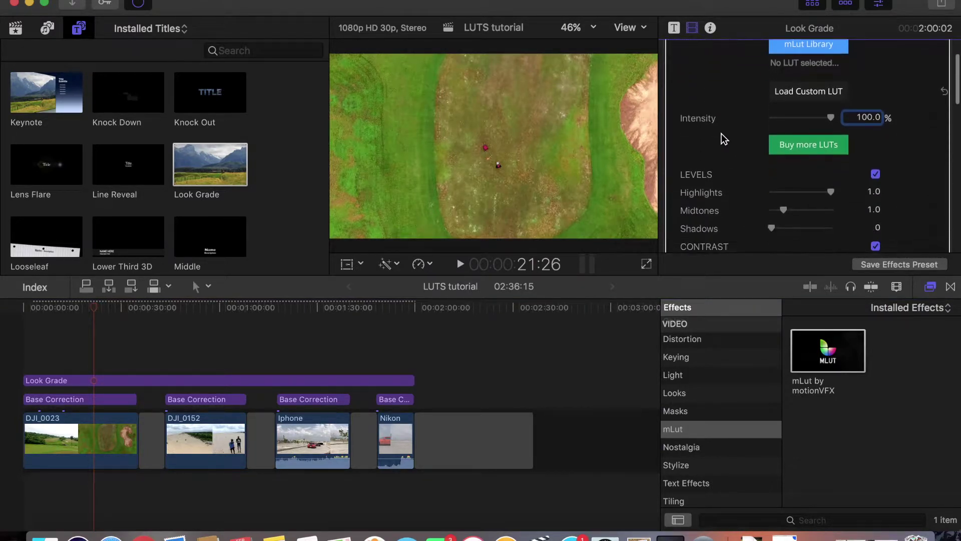
scroll(722, 133, down, 5)
scroll(722, 133, up, 10)
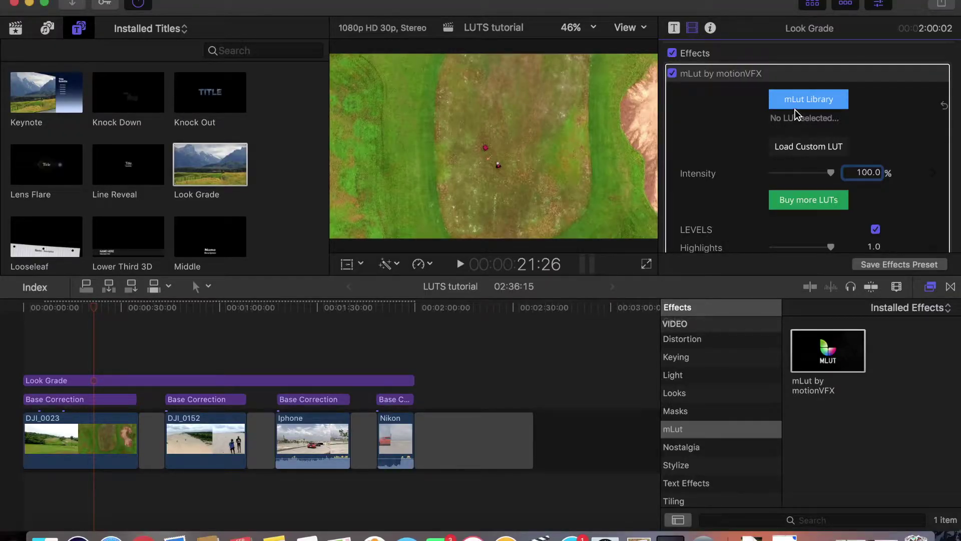
- Load the custom LUT IWLTBAP Humble - Standard.cube from the Humble (Free LUT) CUBE folder inside Luts into the mLut effect
click(809, 145)
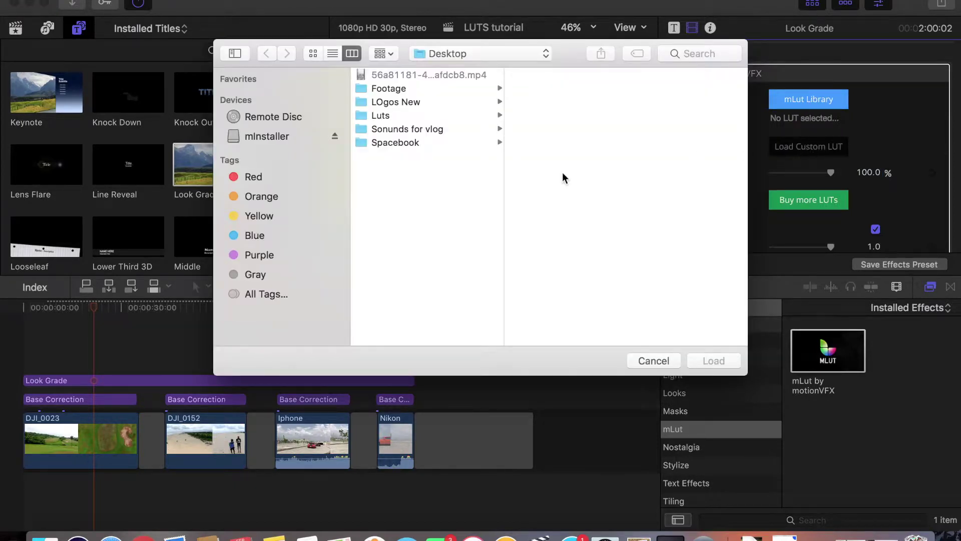
click(383, 117)
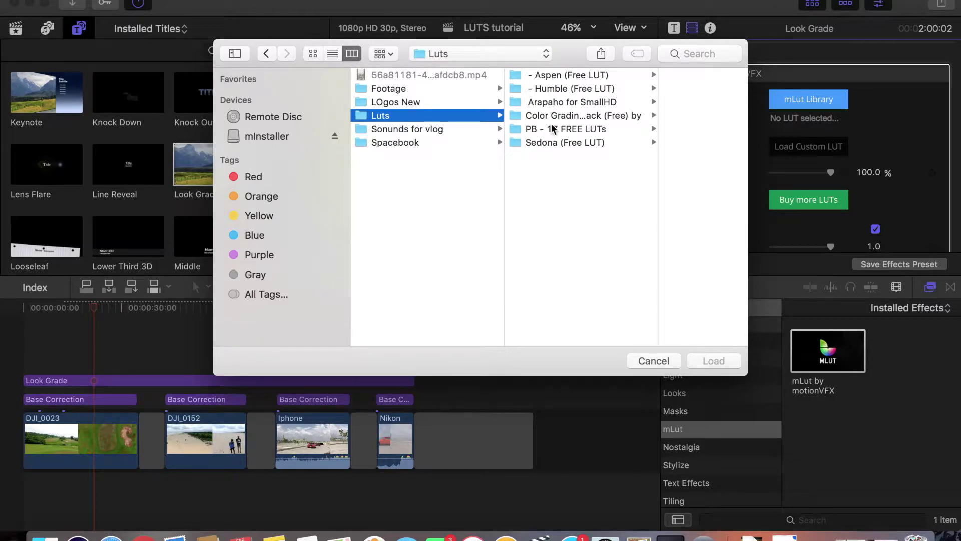
click(546, 89)
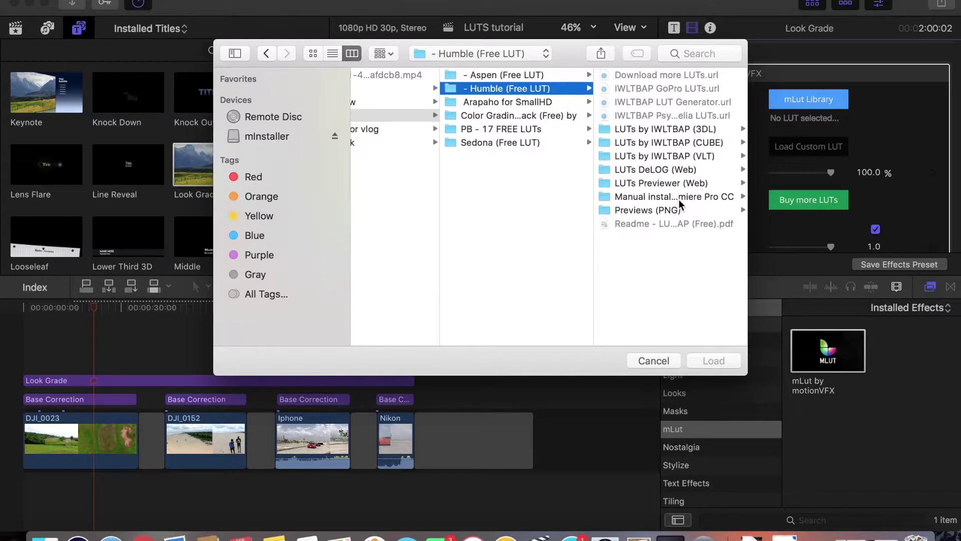
click(671, 143)
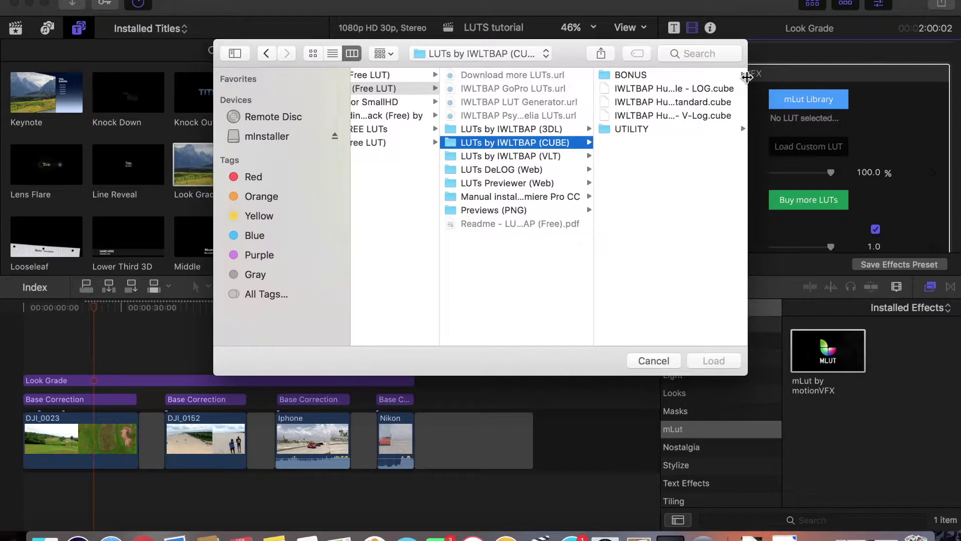
drag(746, 78, 855, 93)
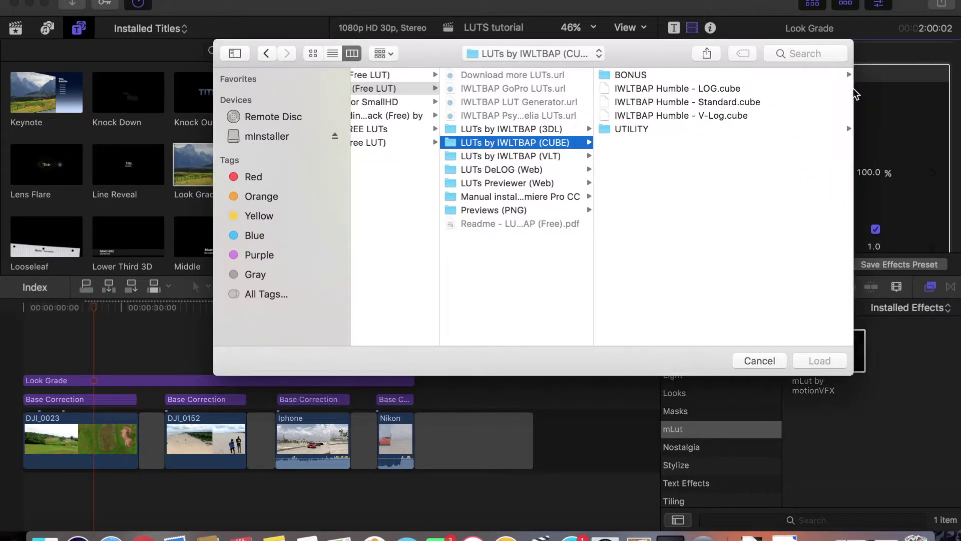
click(705, 100)
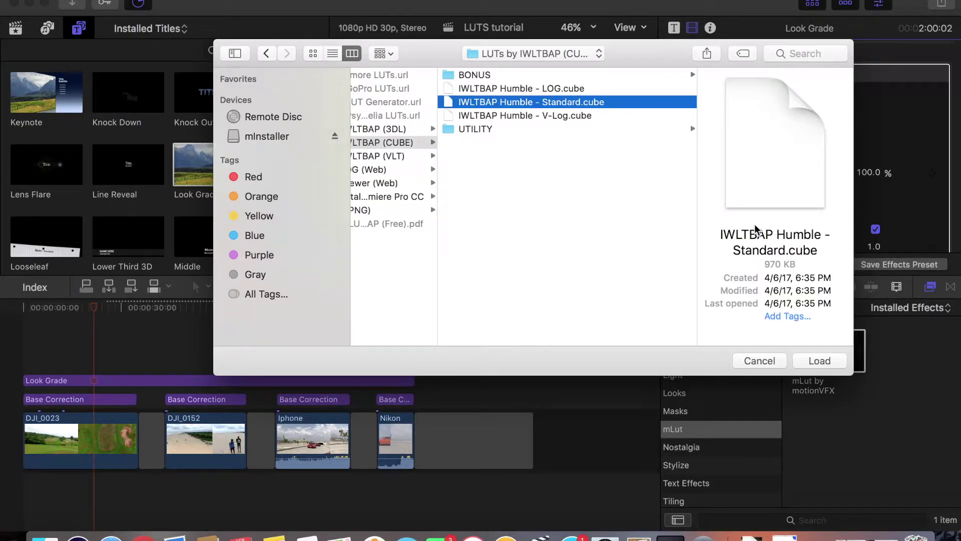
click(814, 361)
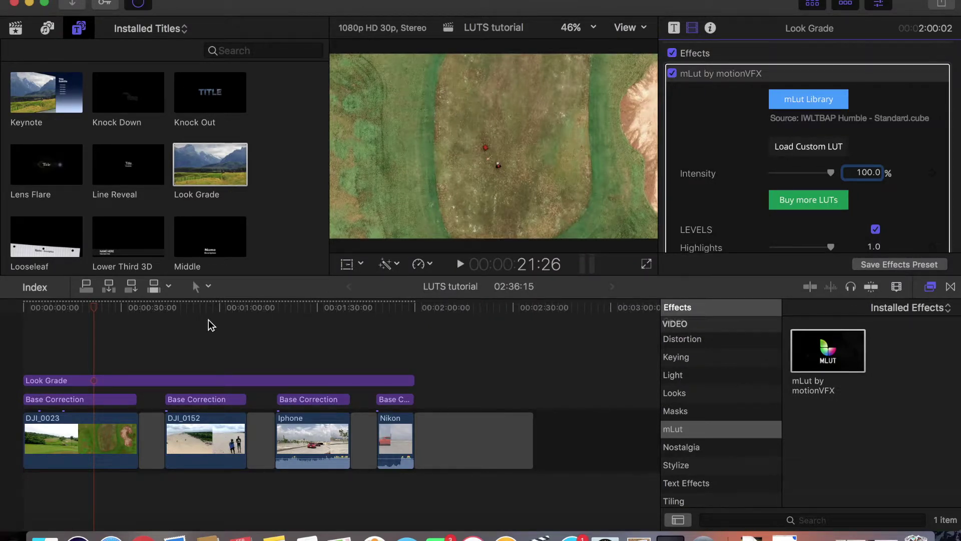
- Preview the LUT on the DJI_0023 clip at its start and by briefly playing its aerial section
click(25, 354)
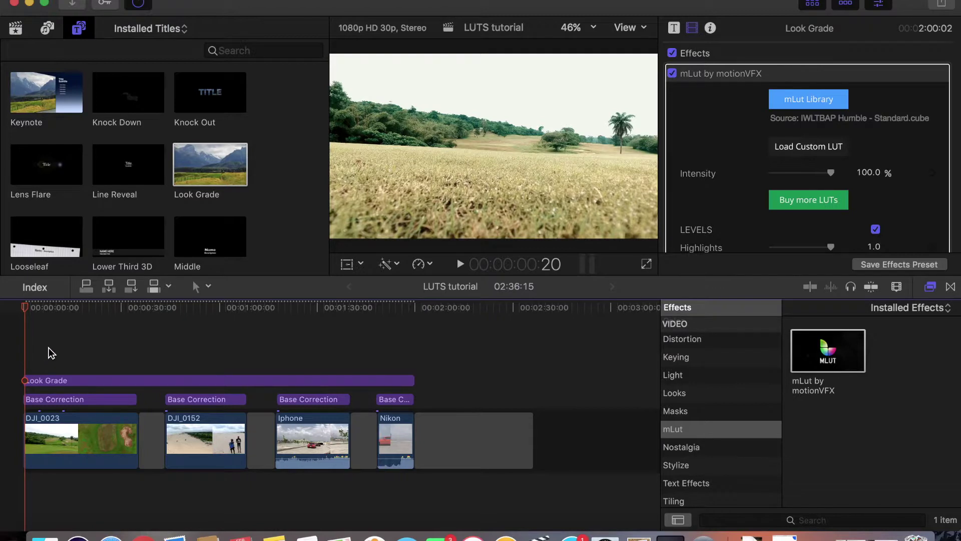
click(66, 345)
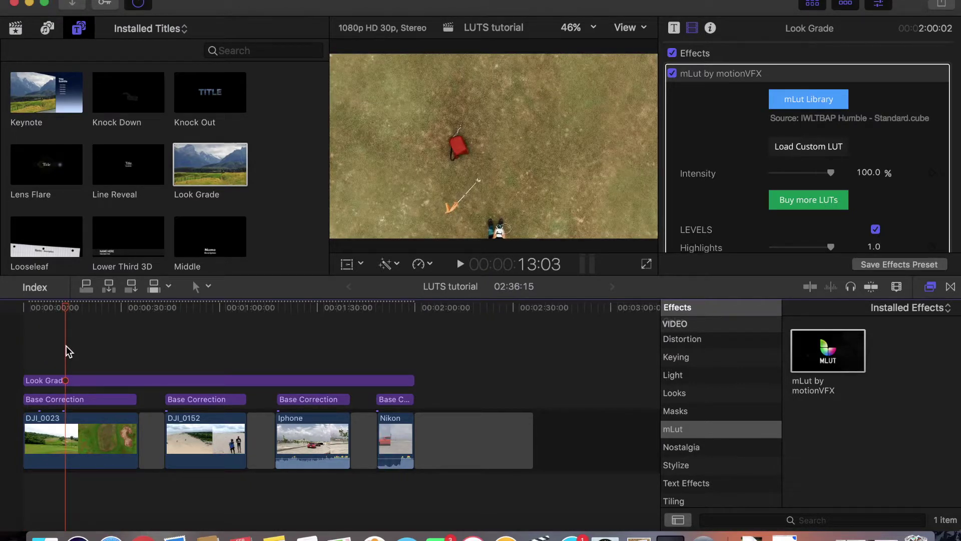
key(space)
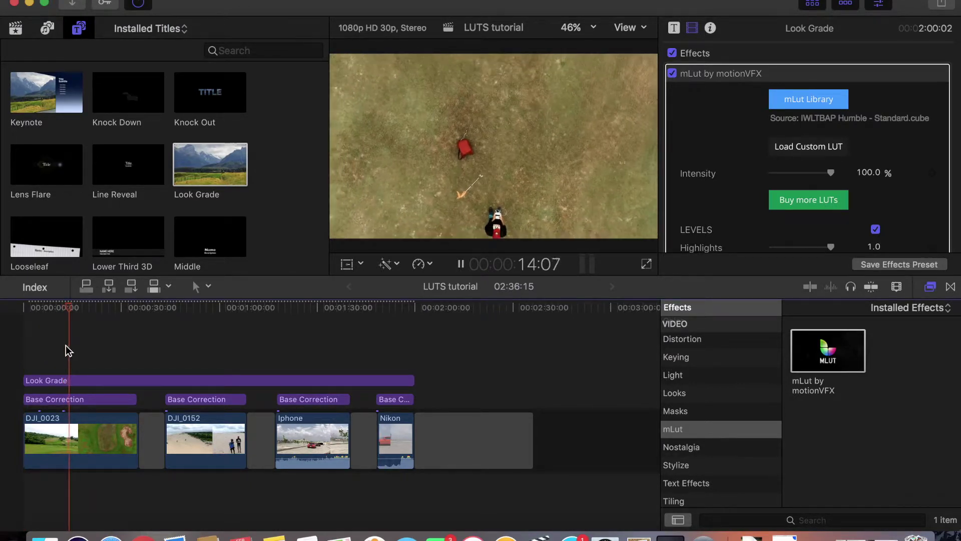
key(space)
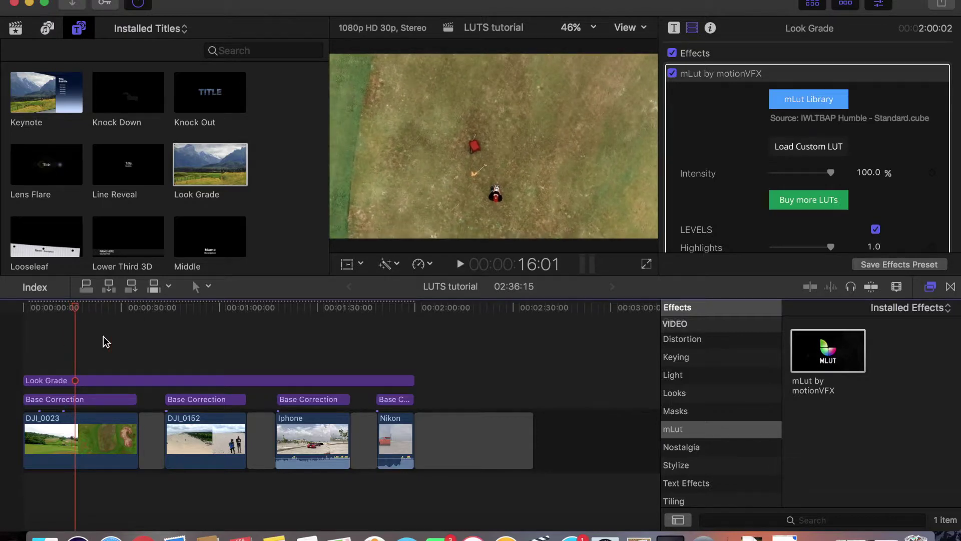
- Preview the Humble LUT on the DJI_0152, Iphone and Nikon clips by briefly playing each one
click(179, 339)
key(space)
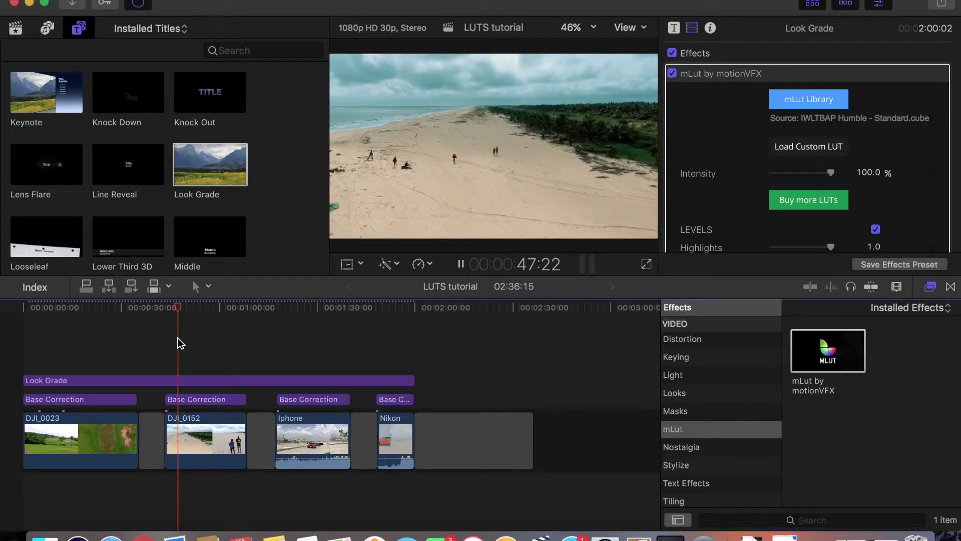
click(287, 358)
key(space)
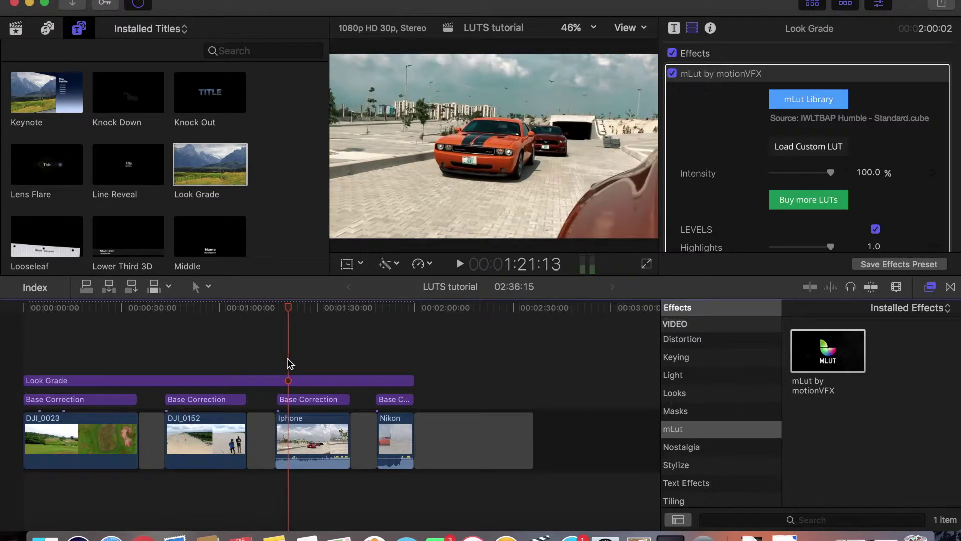
click(378, 357)
click(392, 359)
key(space)
key(space)
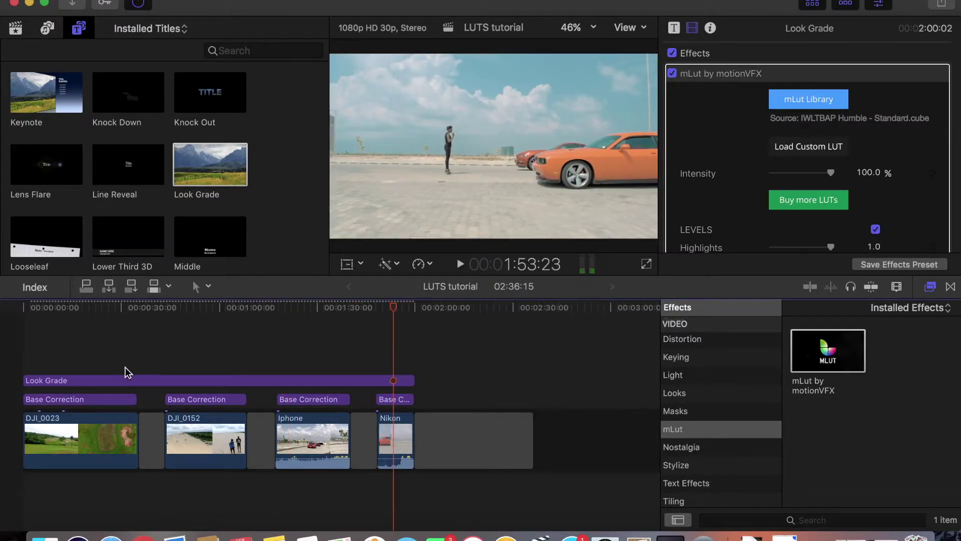
- Play the start of DJI_0023, compare it with the mLut effect disabled and enabled, and check the aerial section
click(24, 352)
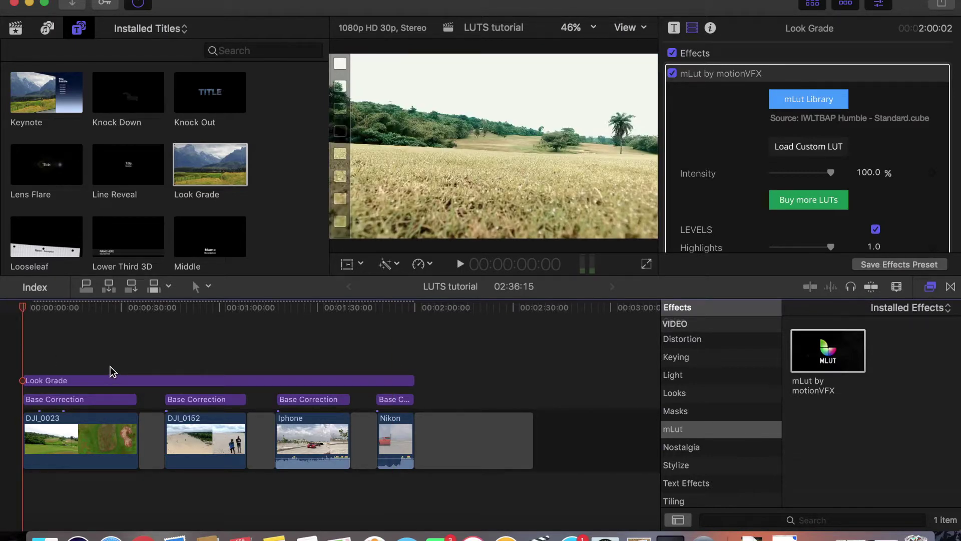
key(space)
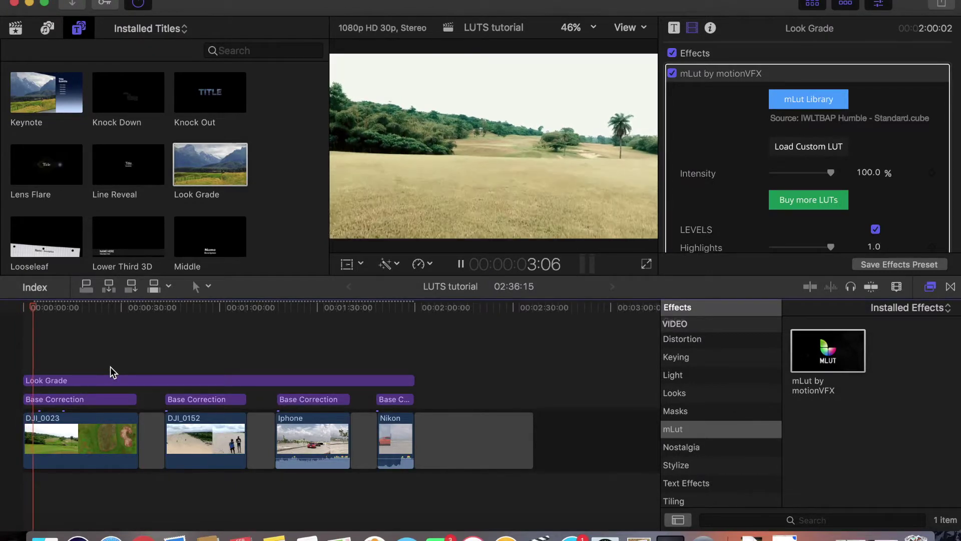
key(space)
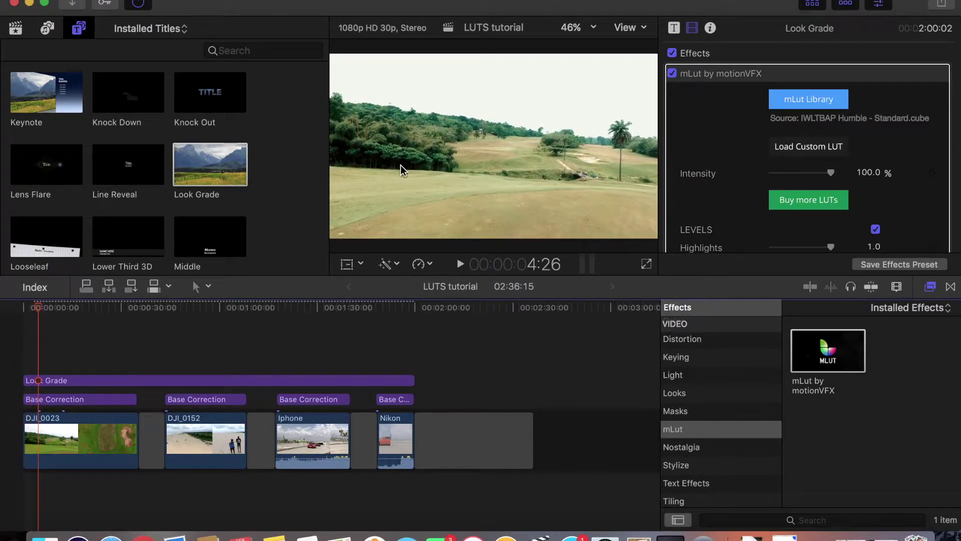
click(36, 360)
key(space)
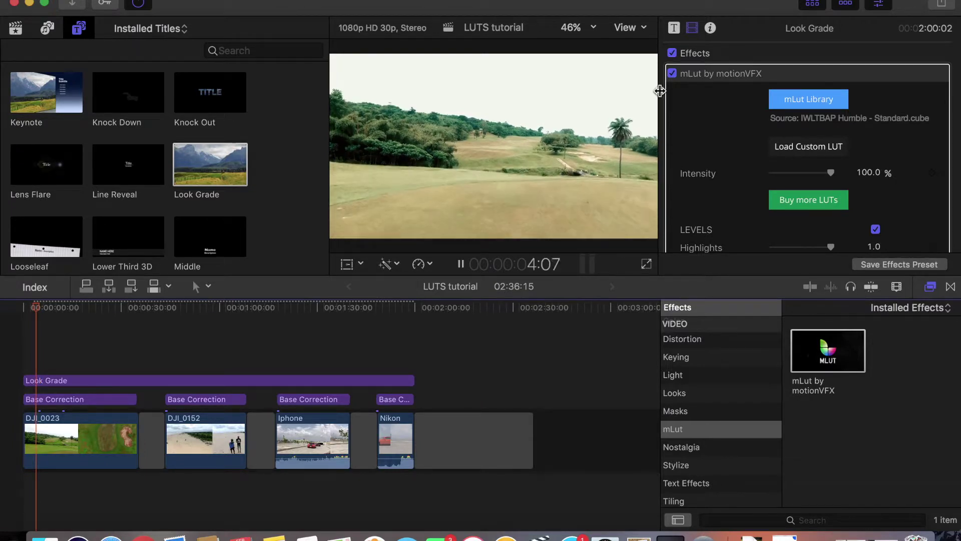
click(675, 76)
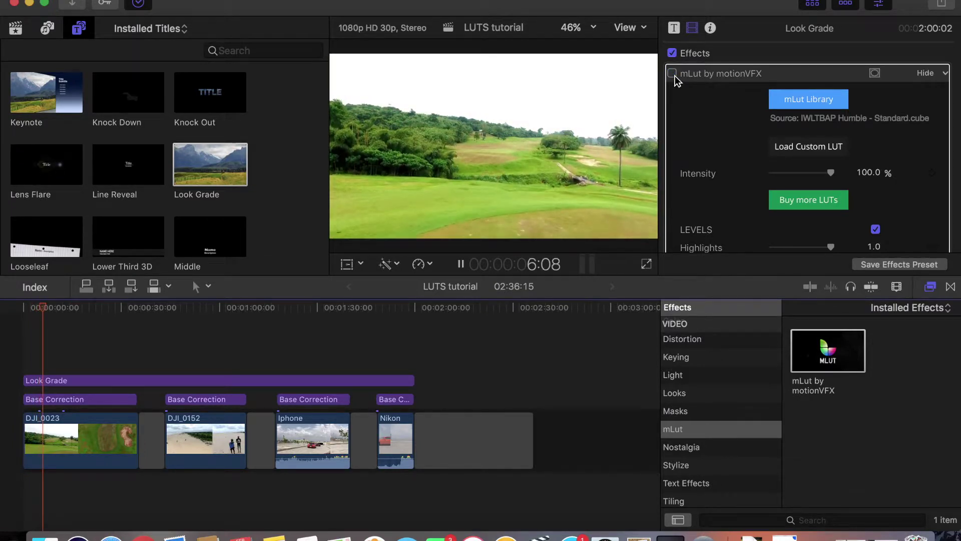
click(673, 74)
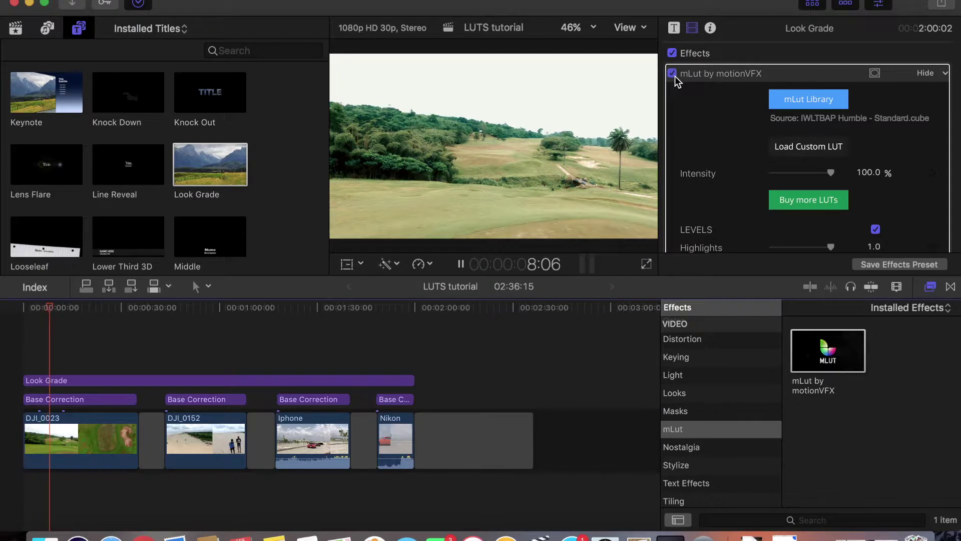
click(76, 350)
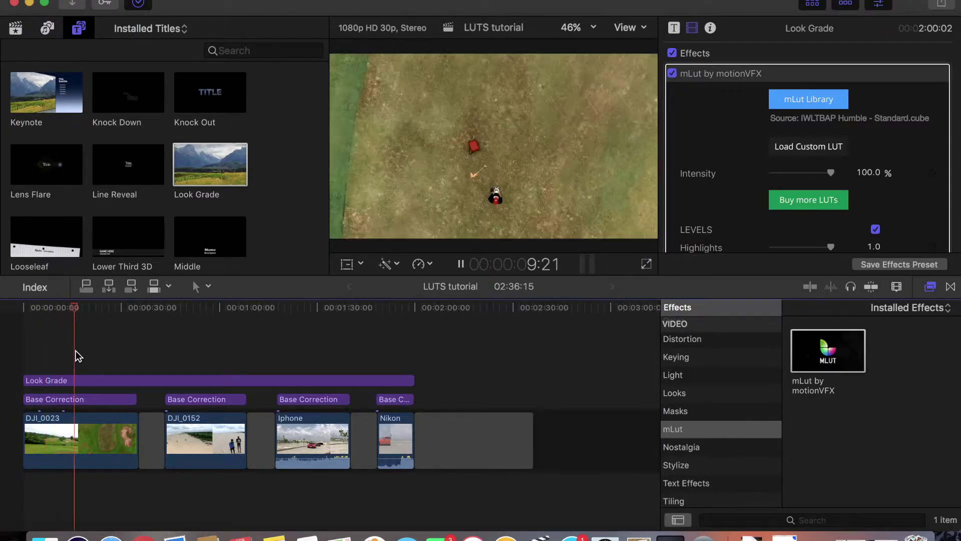
- Split the Look Grade title at the end of the DJI_0023 clip
click(137, 368)
click(136, 381)
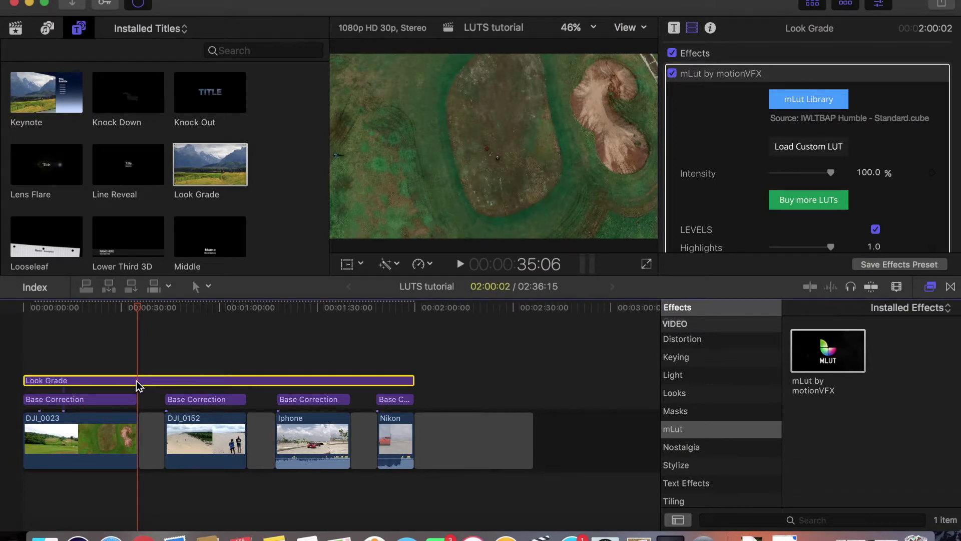
key(super+b)
- Lower the mLut intensity of the Look Grade segment over DJI_0023 to 49.64% and play the clip's start
click(107, 366)
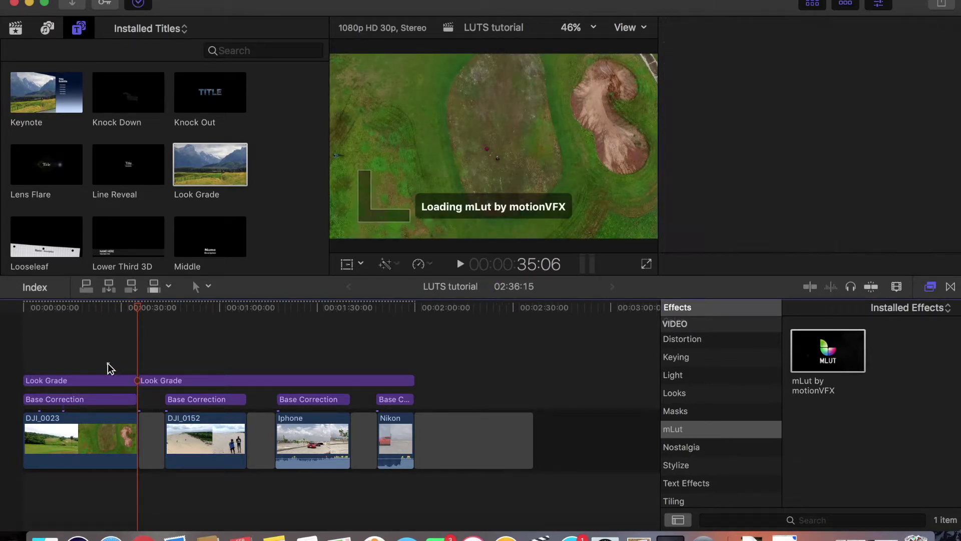
click(98, 380)
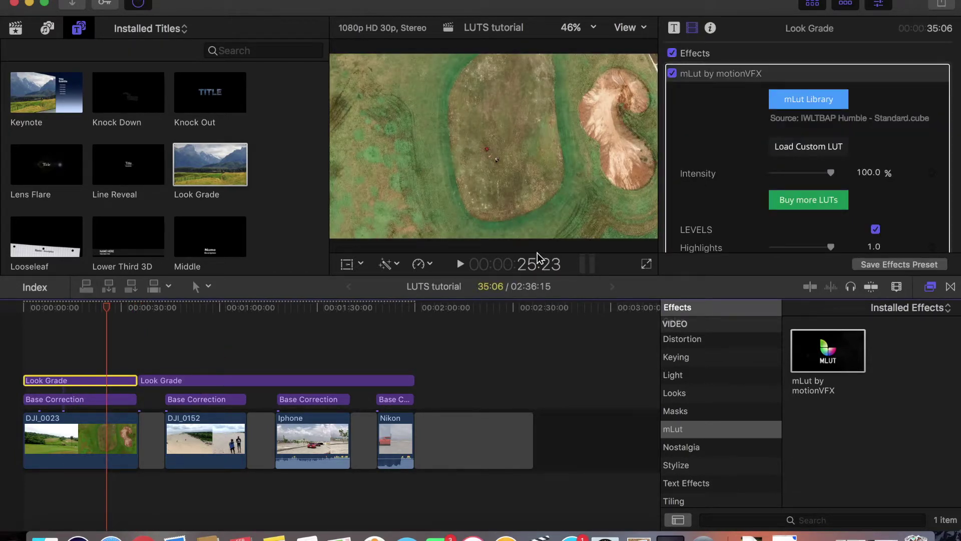
drag(827, 170, 801, 176)
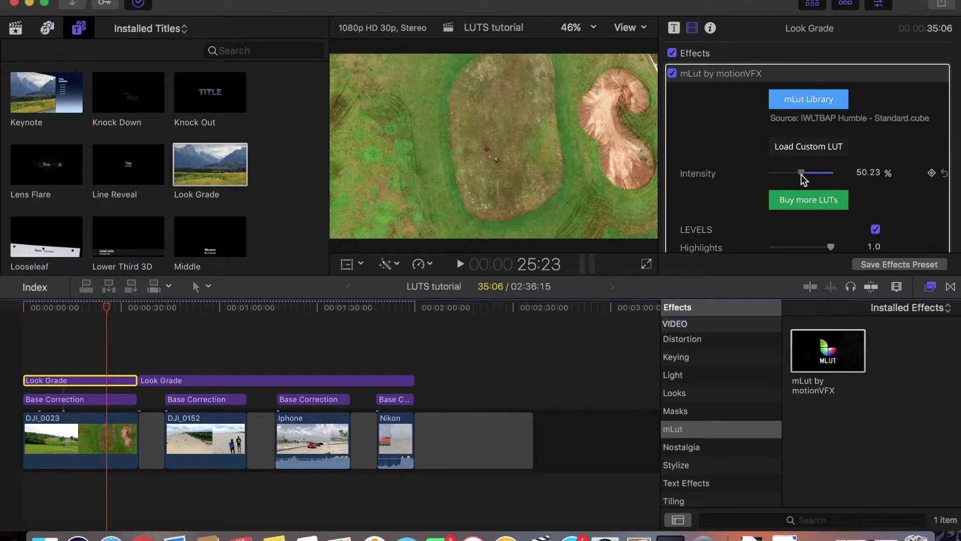
click(29, 357)
key(space)
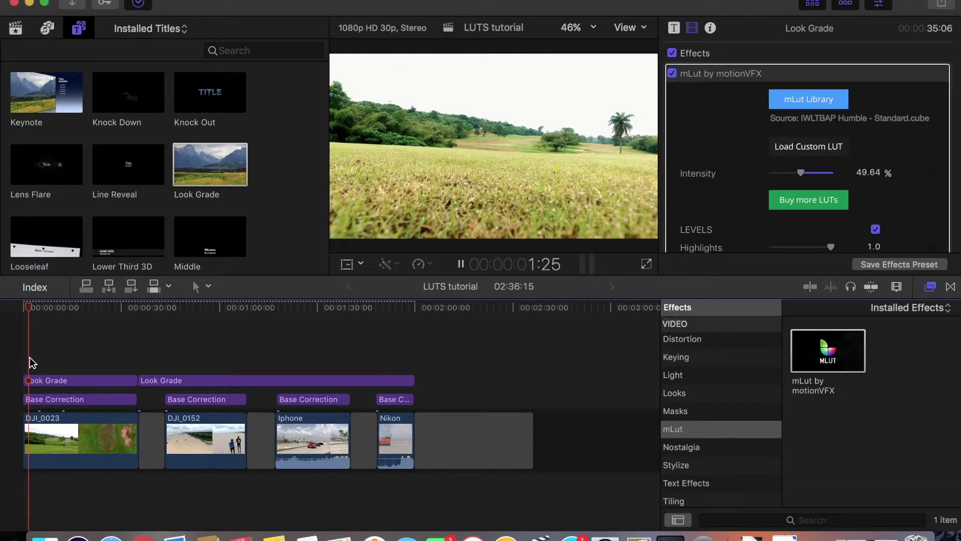
key(space)
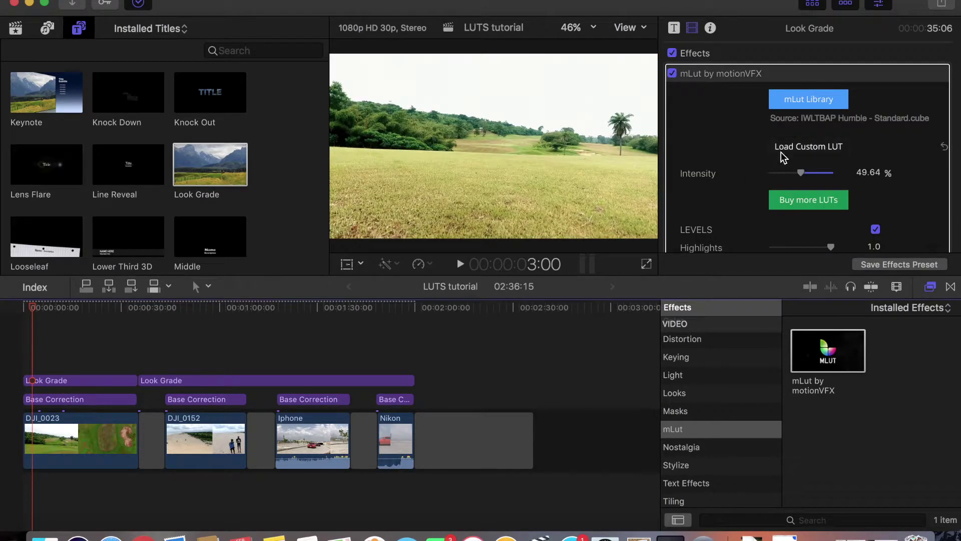
- Set the DJI_0023 grade's mLut intensity to 55.87%, midtones to 0.72, shadows to 0.13 and contrast to 0.83
drag(801, 172, 780, 234)
scroll(804, 178, down, 3)
scroll(782, 236, down, 3)
drag(790, 188, 797, 190)
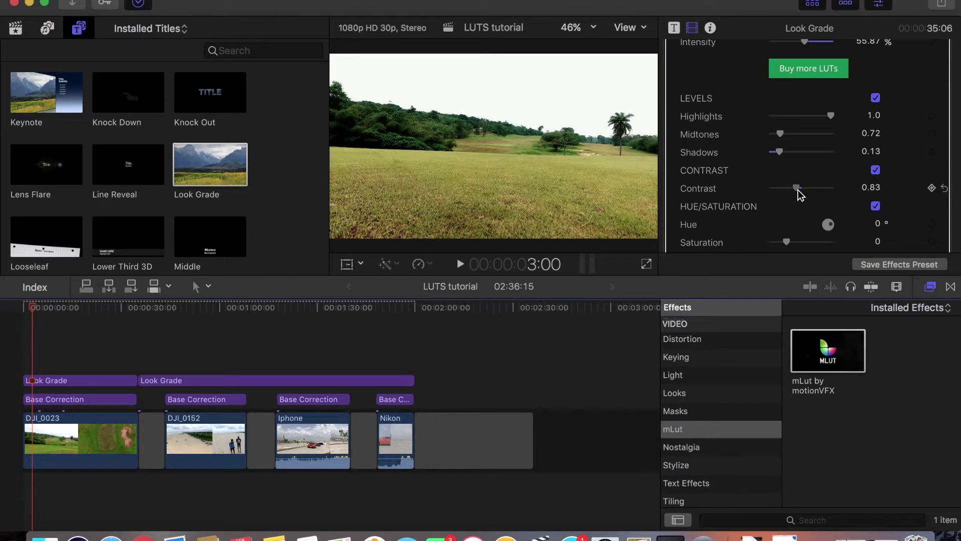
- Review the adjusted grade on the aerial section and the opening of DJI_0023
click(90, 365)
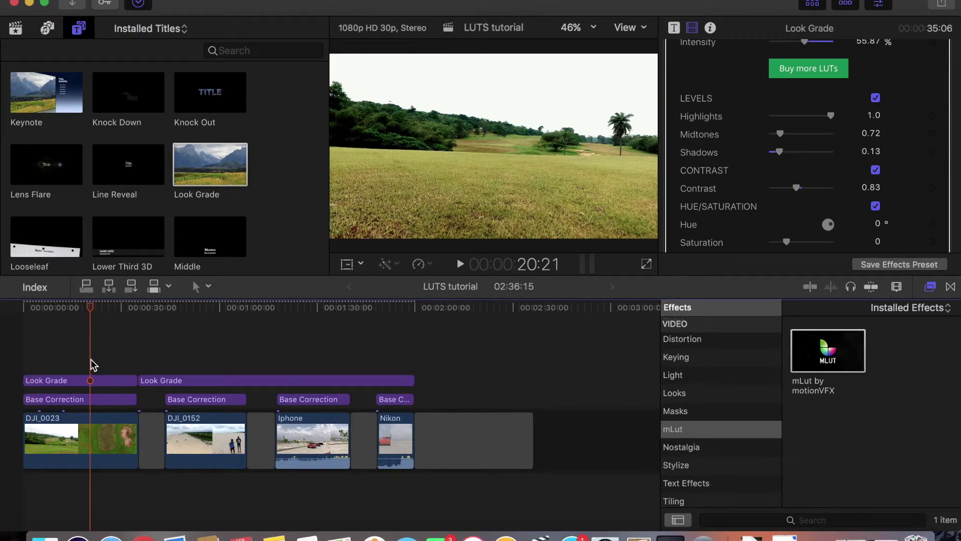
key(space)
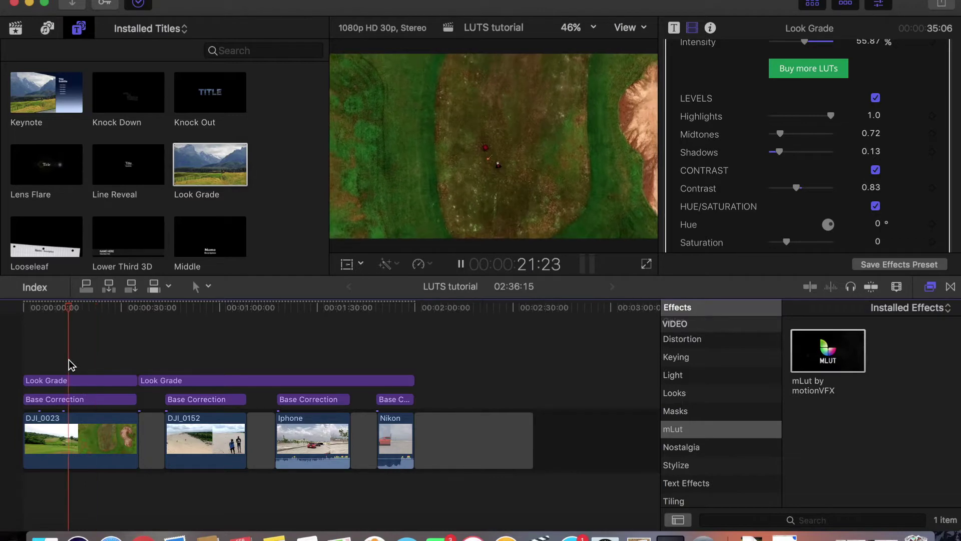
click(69, 365)
click(21, 368)
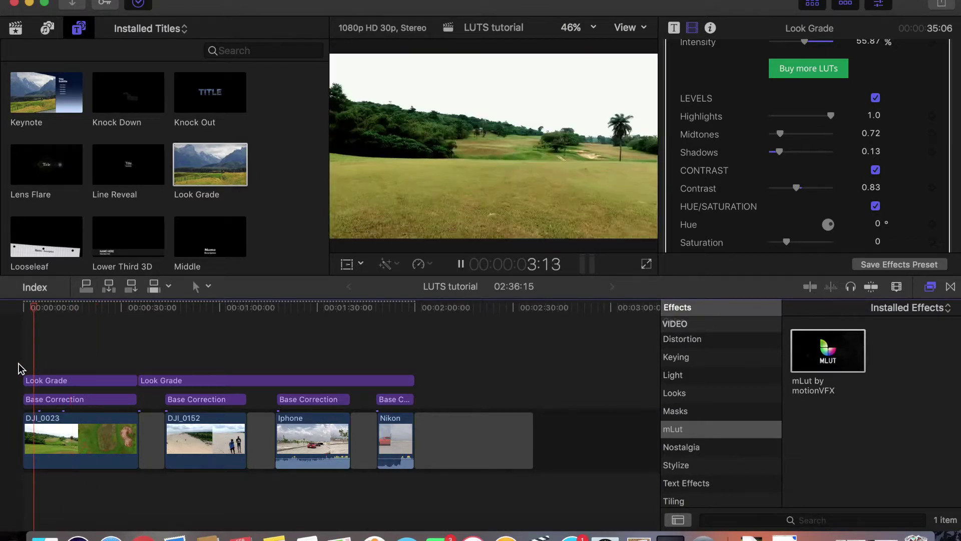
key(space)
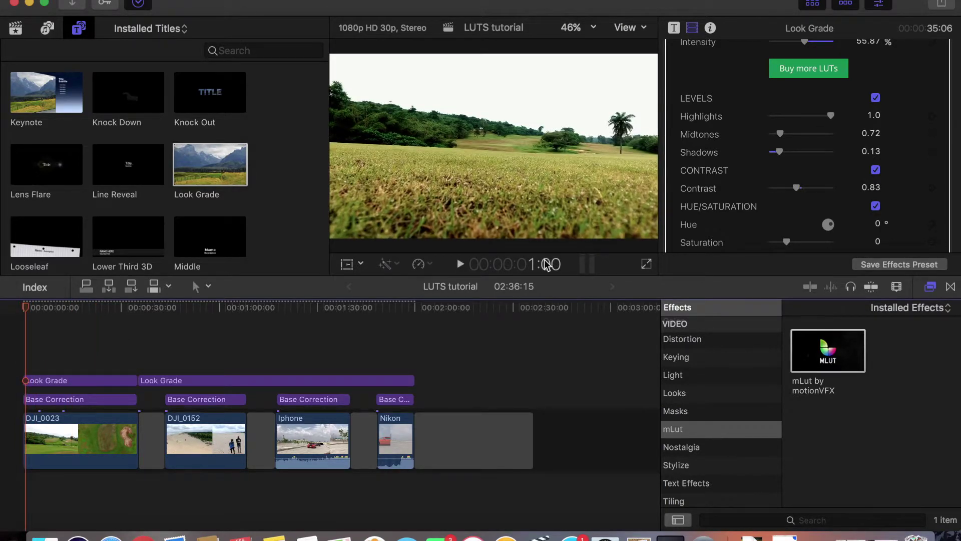
- Raise the mLut saturation for DJI_0023 to 0.64 and play the fairway shot to check it
scroll(719, 191, down, 3)
scroll(719, 191, up, 2)
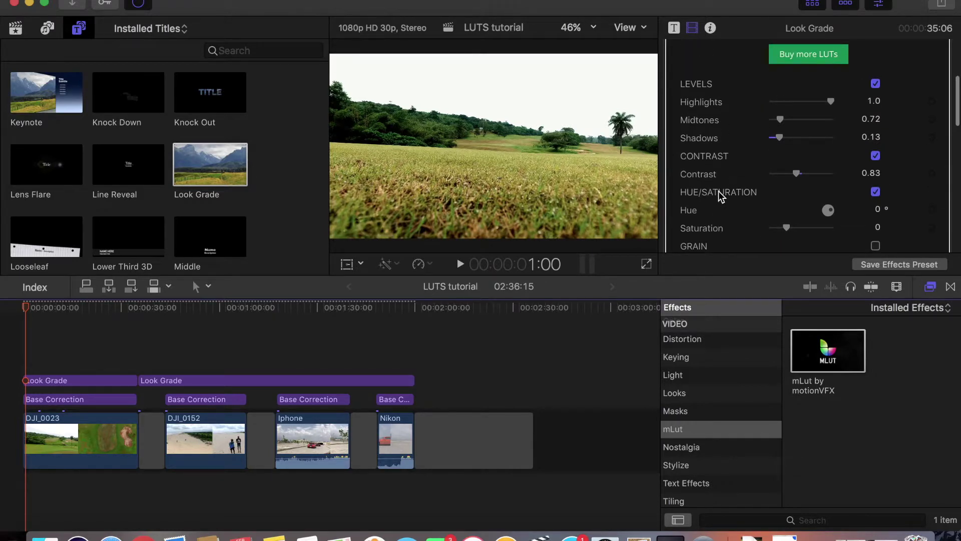
scroll(719, 196, down, 1)
drag(789, 225, 801, 226)
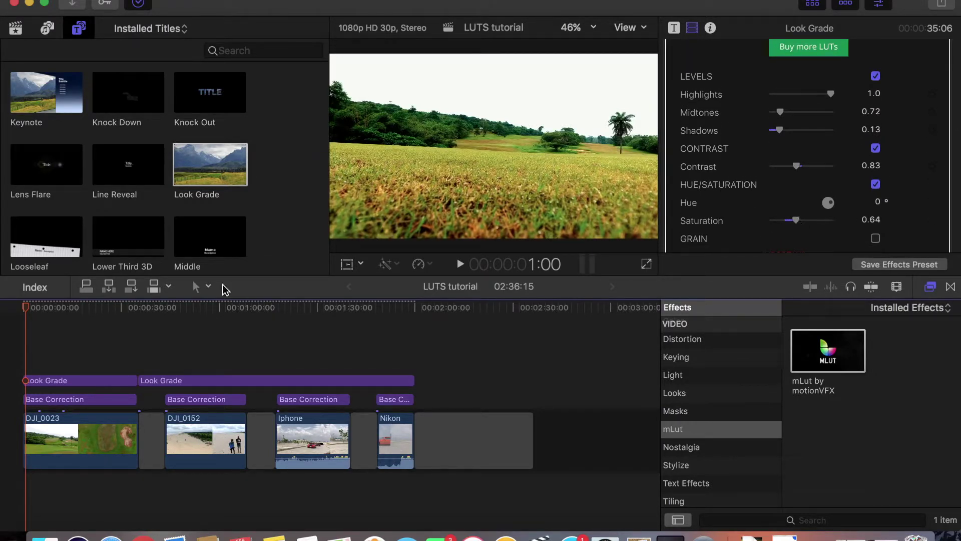
click(49, 352)
key(space)
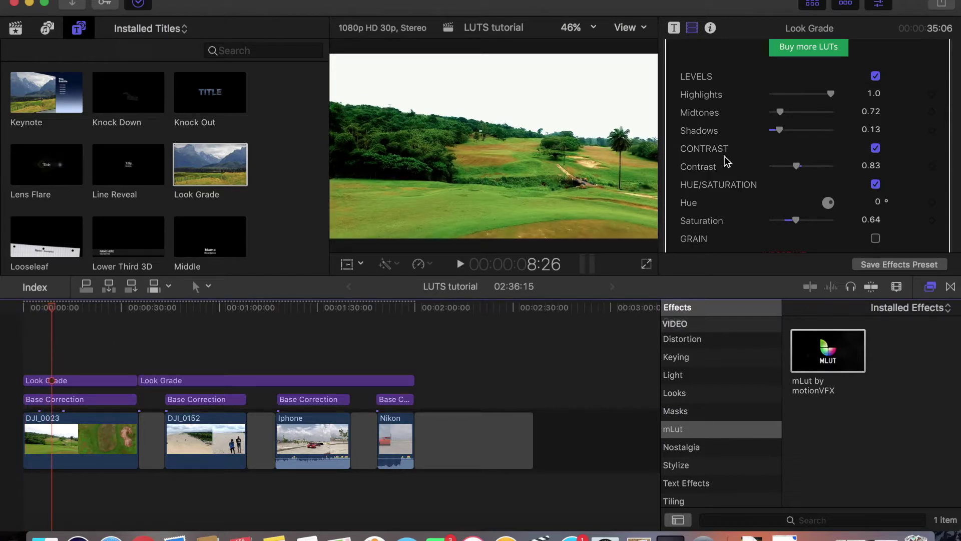
- Lower the mLut highlights for DJI_0023 to 0.92 and raise the LUT intensity to 67.47%
drag(833, 93, 830, 94)
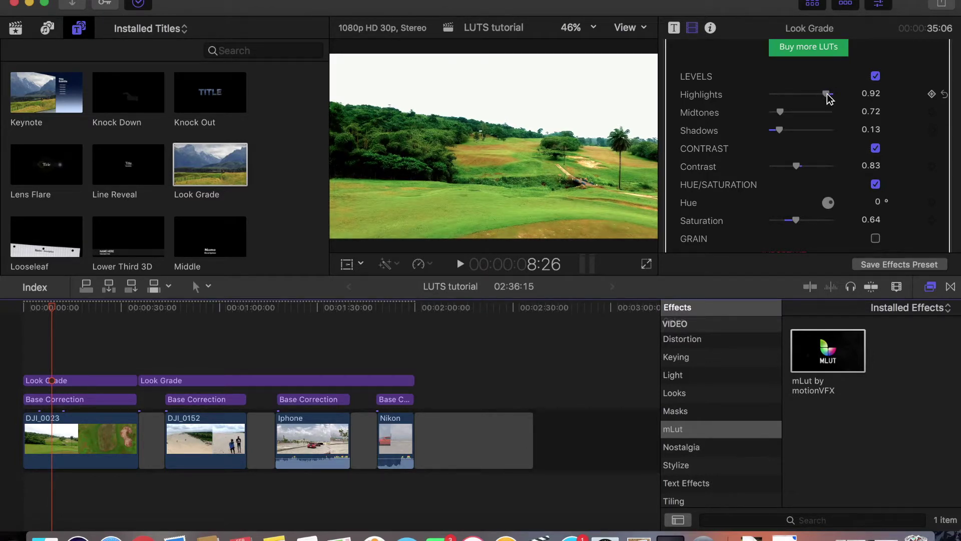
scroll(829, 98, up, 2)
drag(806, 64, 816, 63)
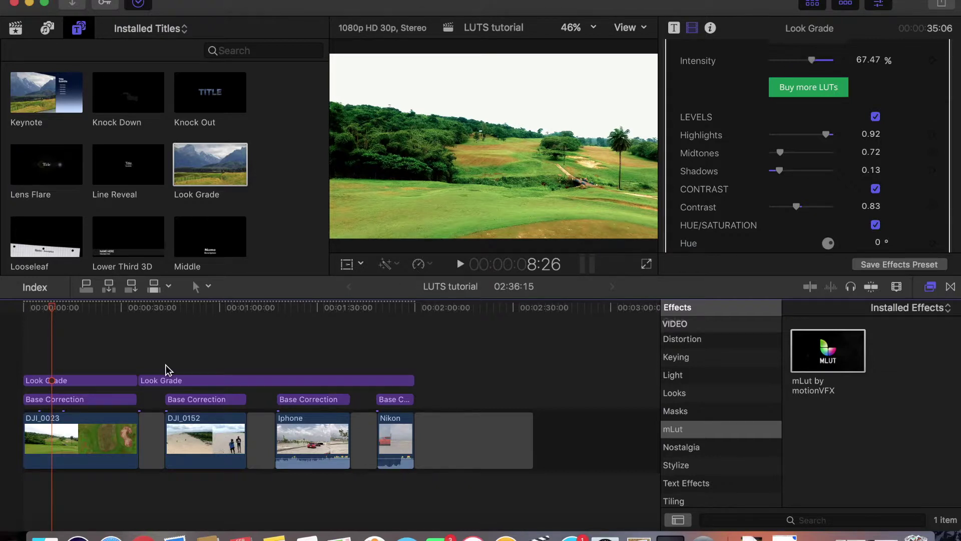
- Play DJI_0023 from its start, compare the grade with mLut disabled and enabled, and check the aerial section
click(30, 361)
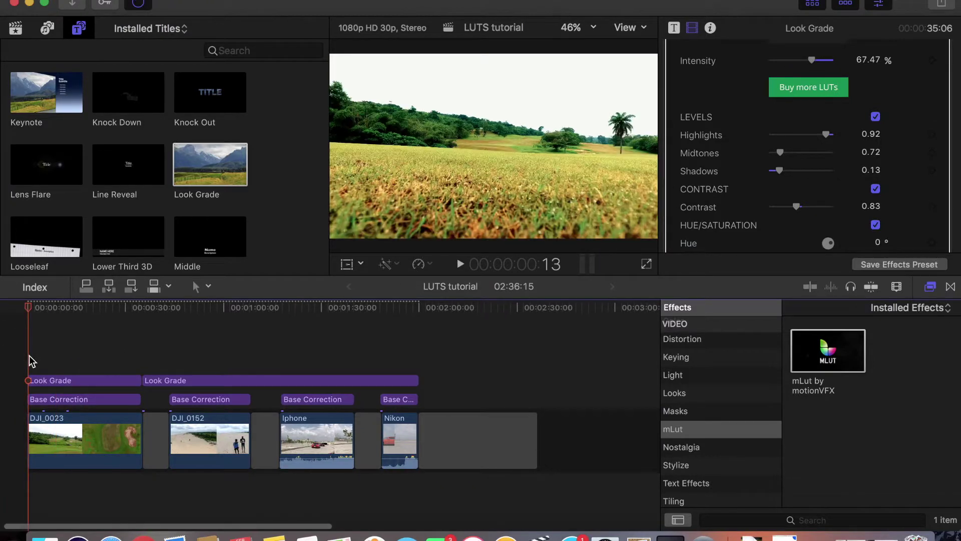
key(space)
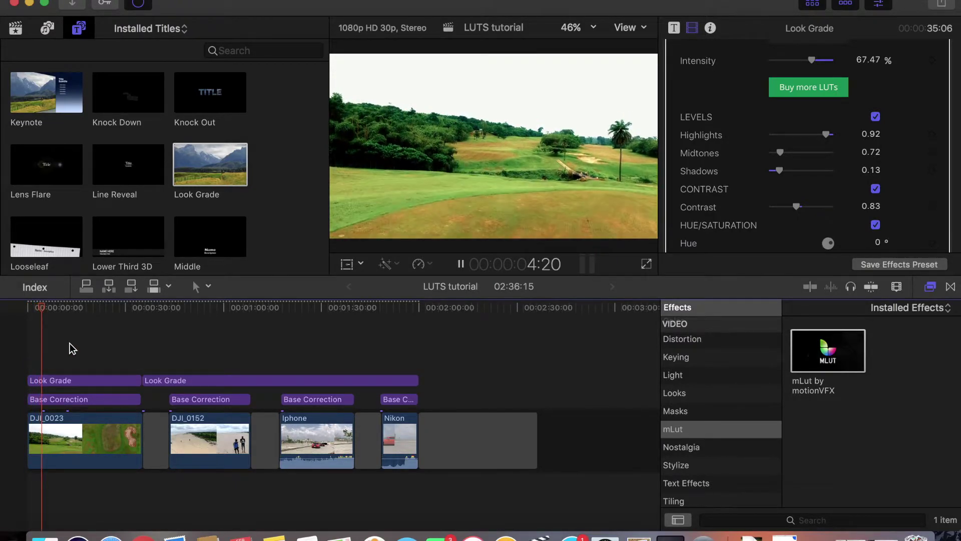
scroll(693, 109, up, 5)
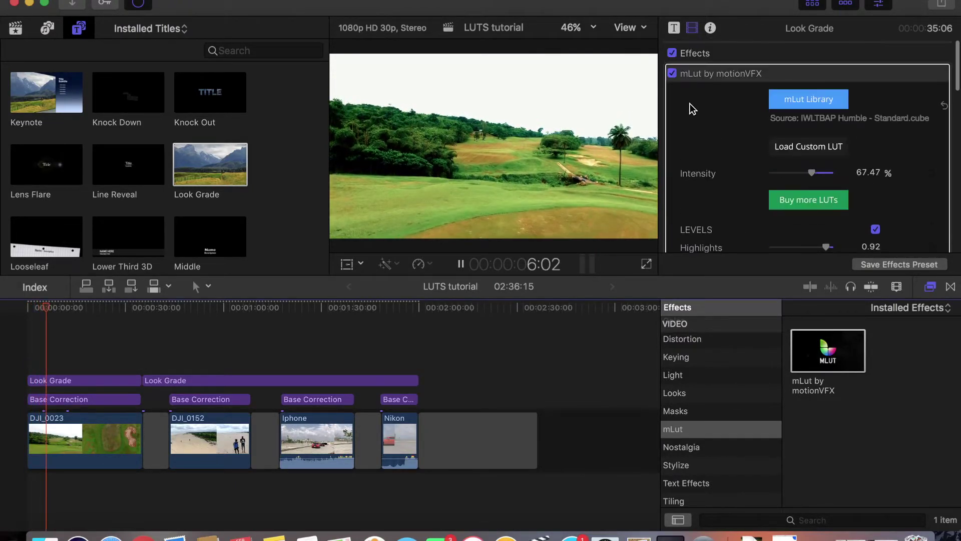
click(672, 74)
click(672, 74)
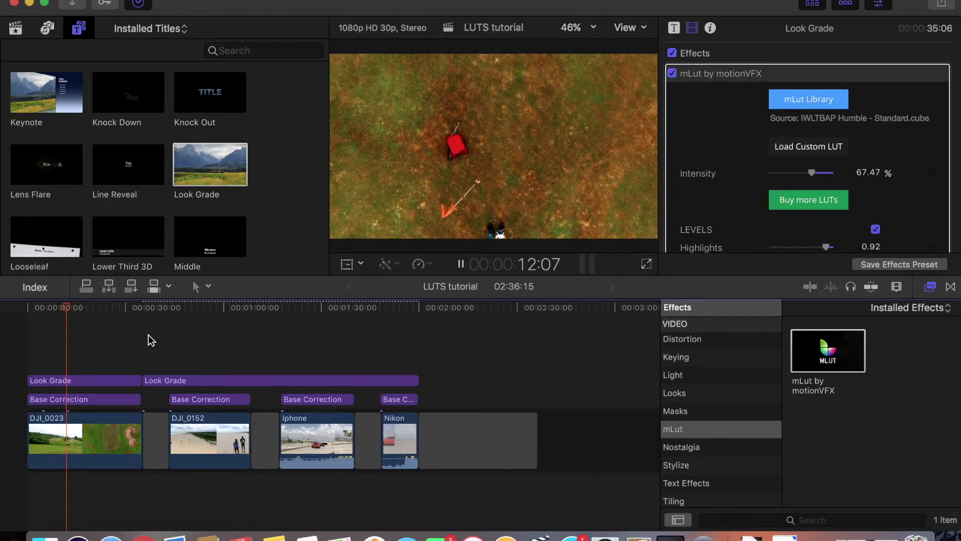
click(118, 360)
key(space)
- Play the start of DJI_0152, compare it with mLut disabled and enabled, and inspect the shot of two people
click(179, 361)
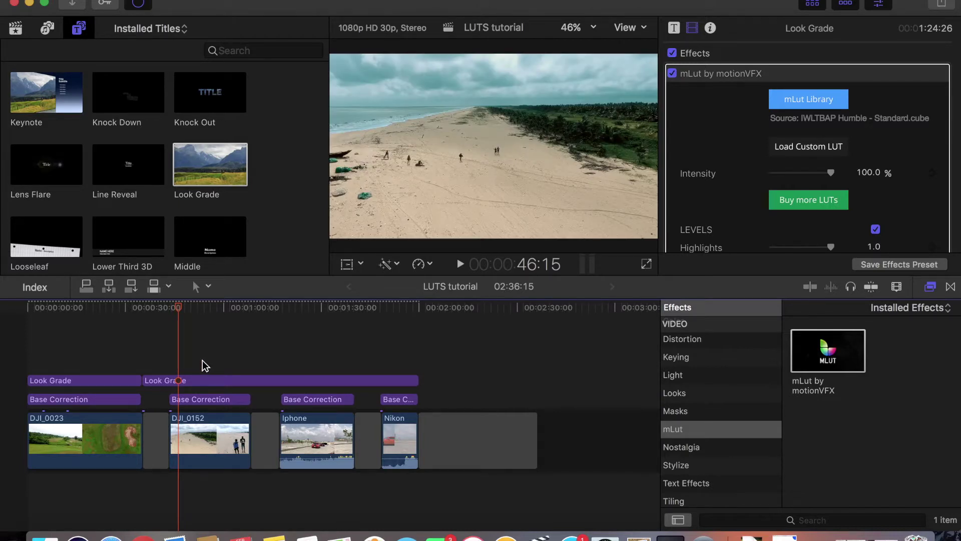
key(space)
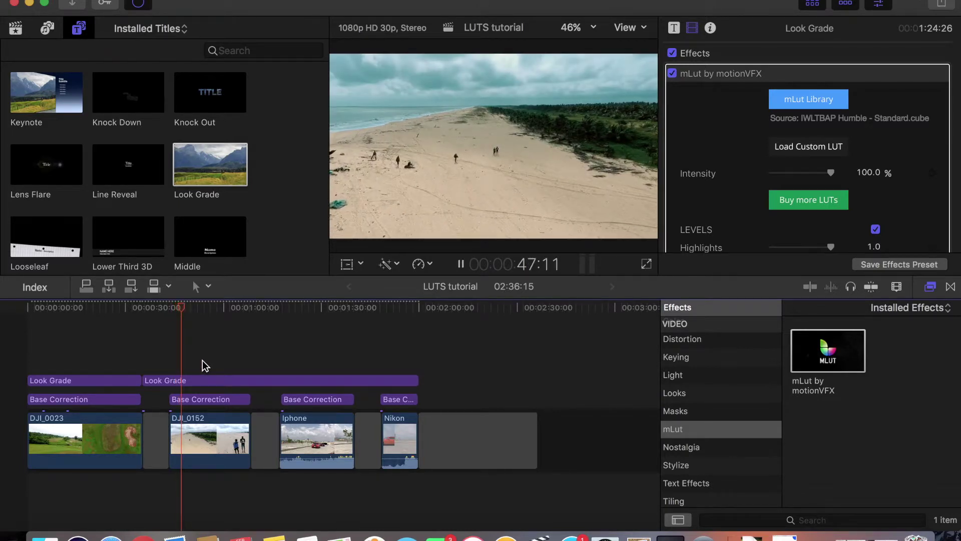
key(space)
click(674, 74)
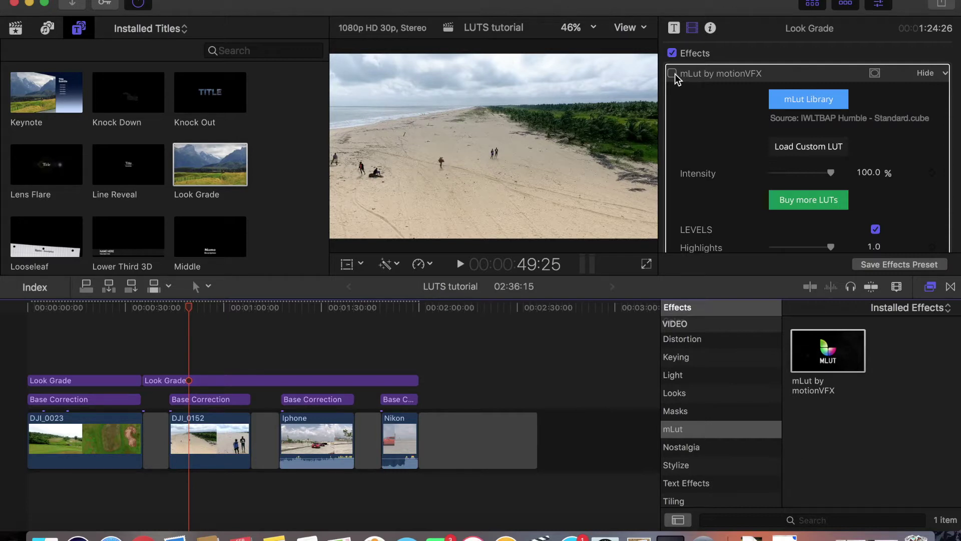
click(673, 73)
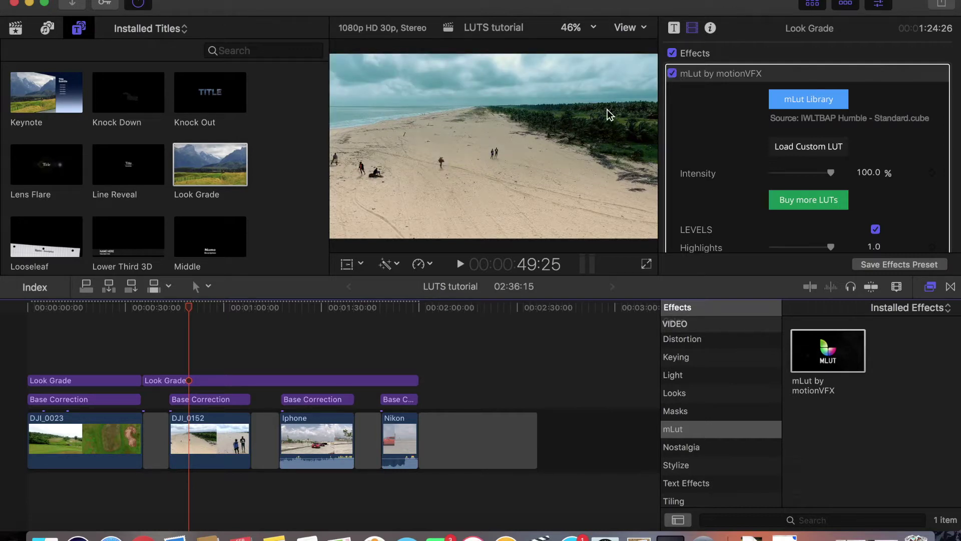
click(215, 344)
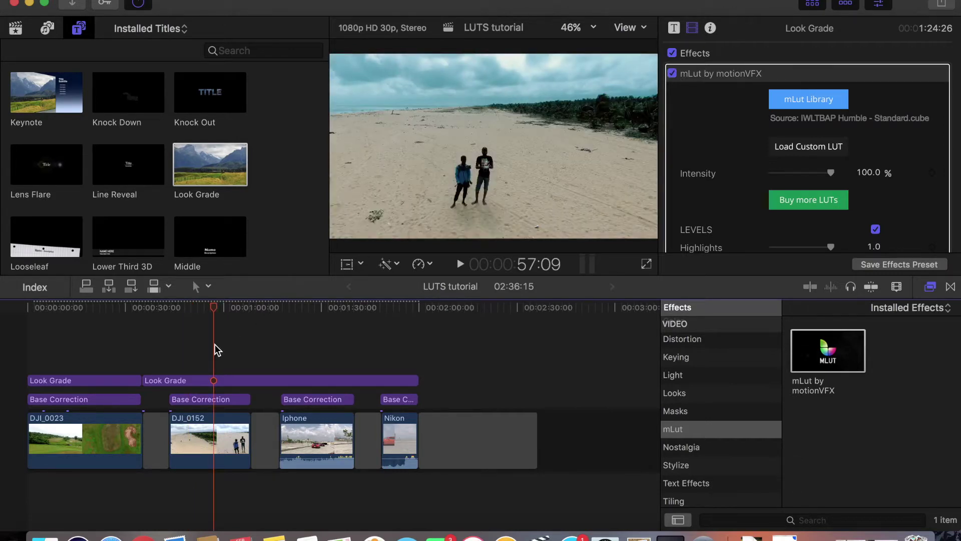
- Play DJI_0152 from about the 50-second mark and lower the LUT intensity of its Look Grade title to 92.84%
key(space)
click(191, 350)
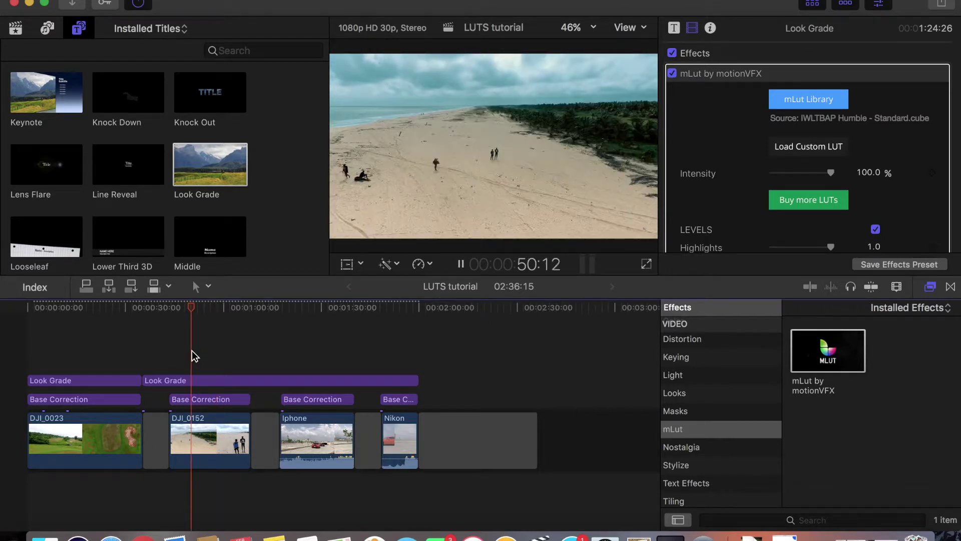
scroll(808, 150, down, 5)
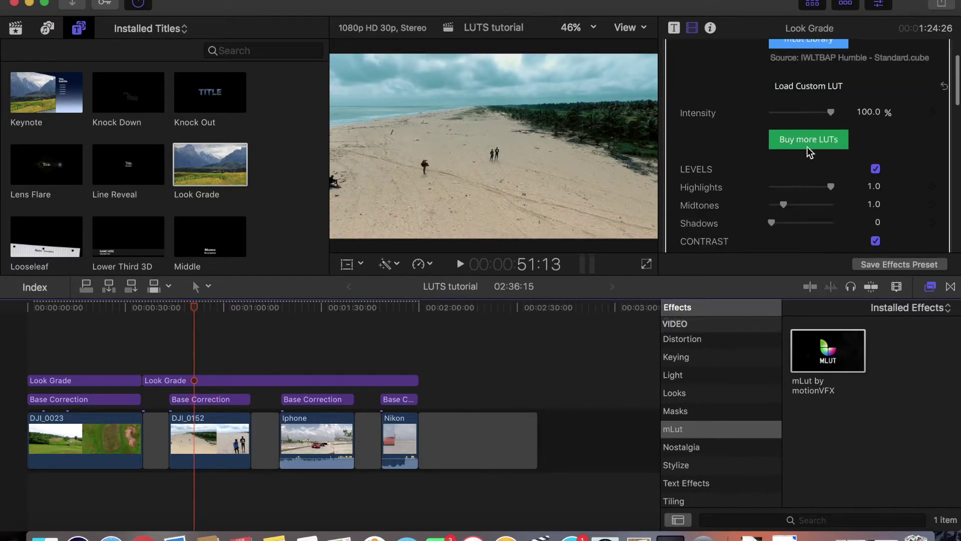
scroll(832, 174, up, 2)
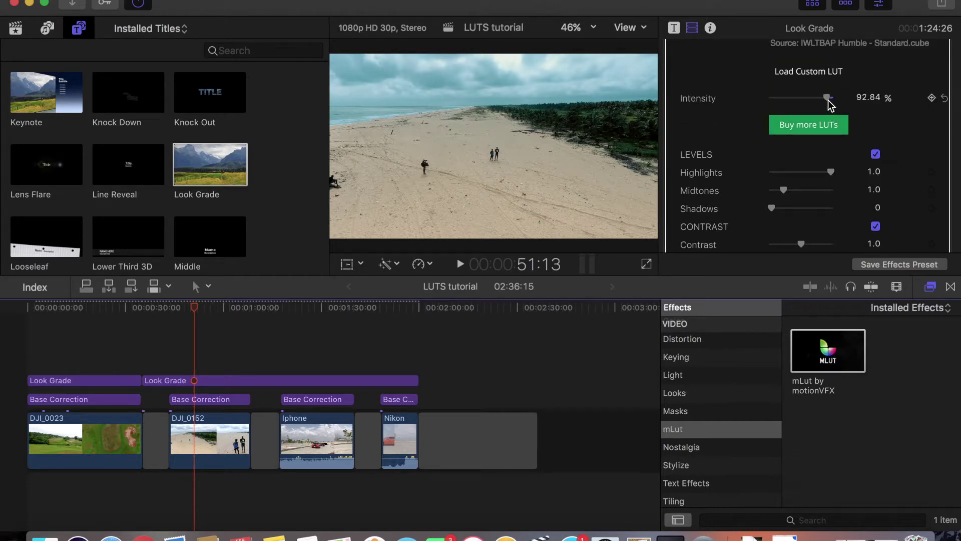
- Raise the mLut saturation of the second Look Grade title to 0.27
scroll(829, 107, down, 3)
scroll(813, 150, down, 1)
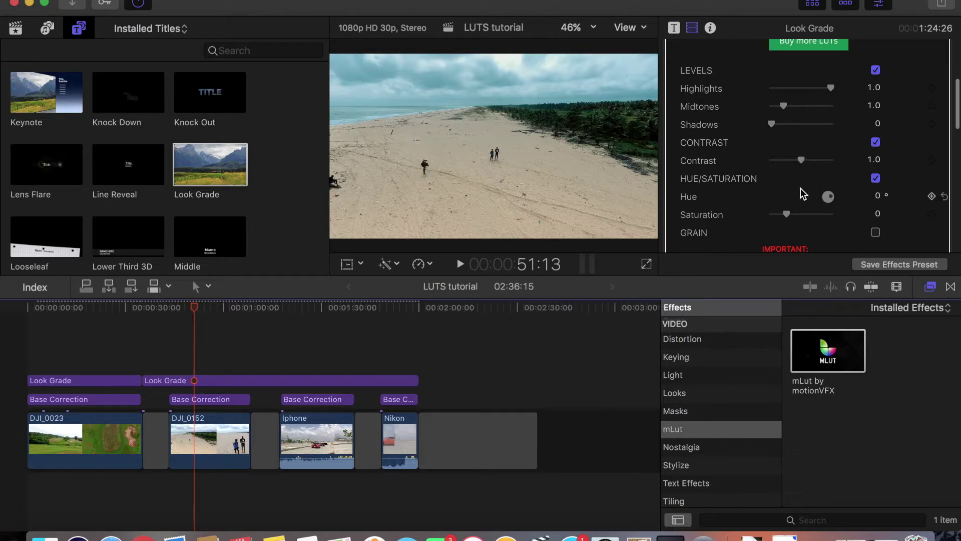
scroll(798, 188, down, 1)
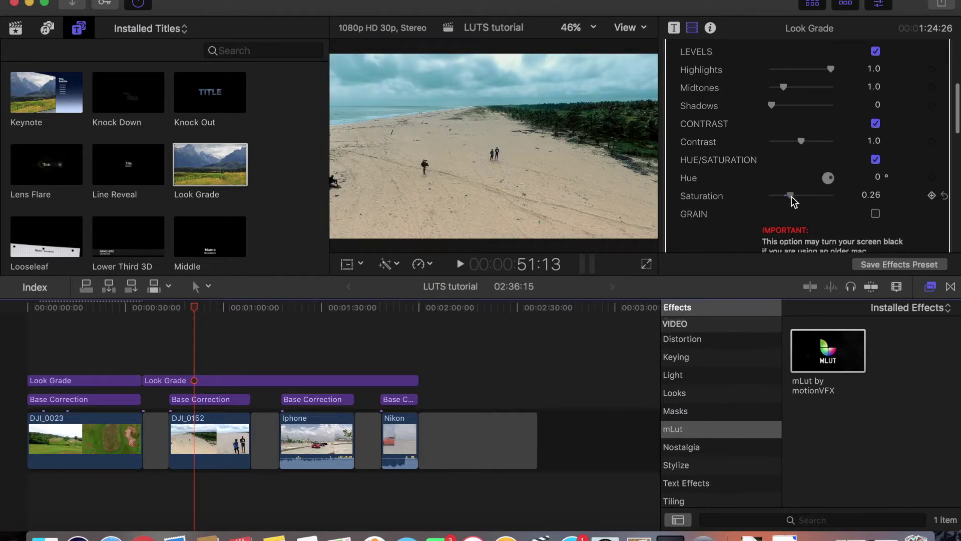
scroll(793, 163, down, 1)
scroll(793, 163, up, 3)
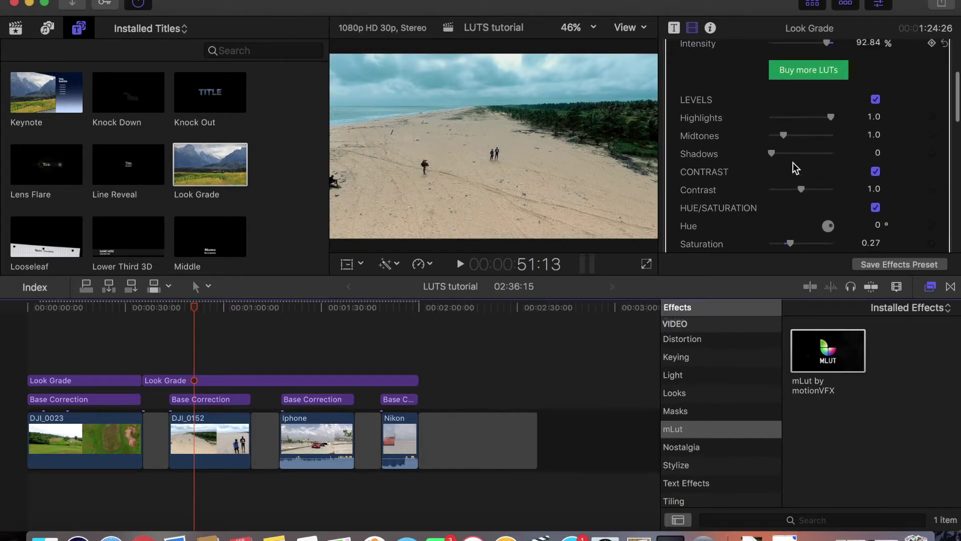
- Raise the mLut midtones of the second Look Grade title to 1.06 and look over the grain settings
mouse_move(785, 134)
mouse_down()
mouse_move(781, 155)
mouse_move(756, 156)
mouse_move(784, 128)
mouse_up()
scroll(793, 162, down, 1)
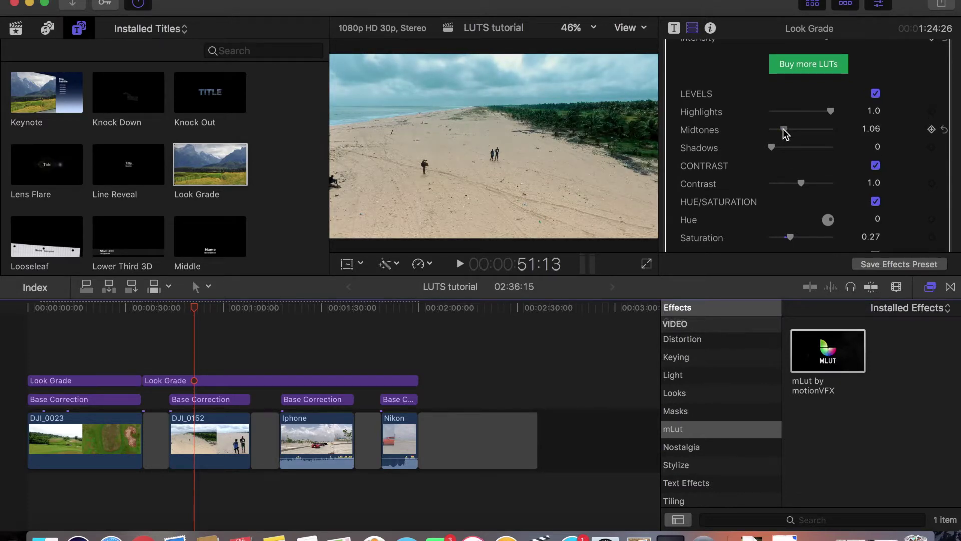
scroll(783, 129, down, 8)
scroll(783, 133, down, 1)
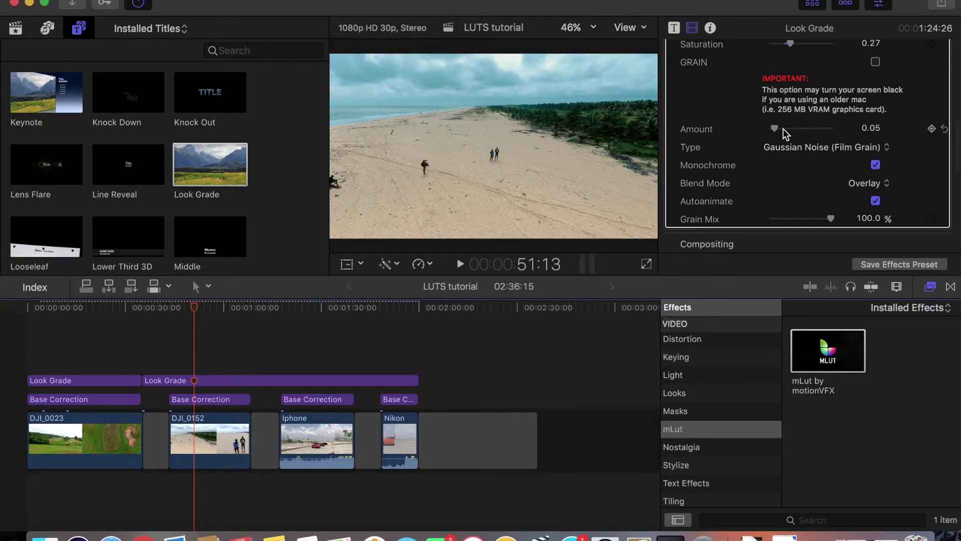
scroll(783, 128, up, 8)
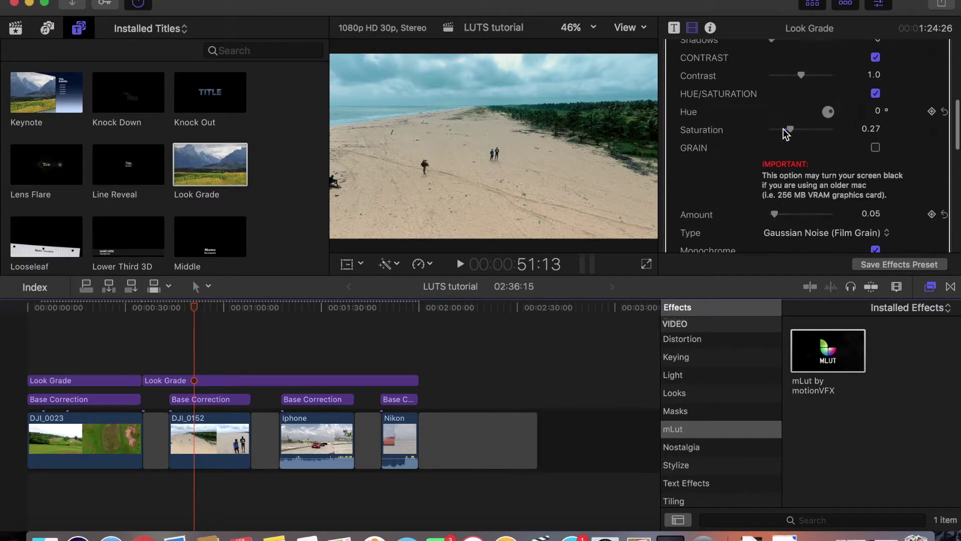
- Play the Iphone clip, compare its grade with mLut disabled and enabled, and continue playing the shot of the cars
click(292, 356)
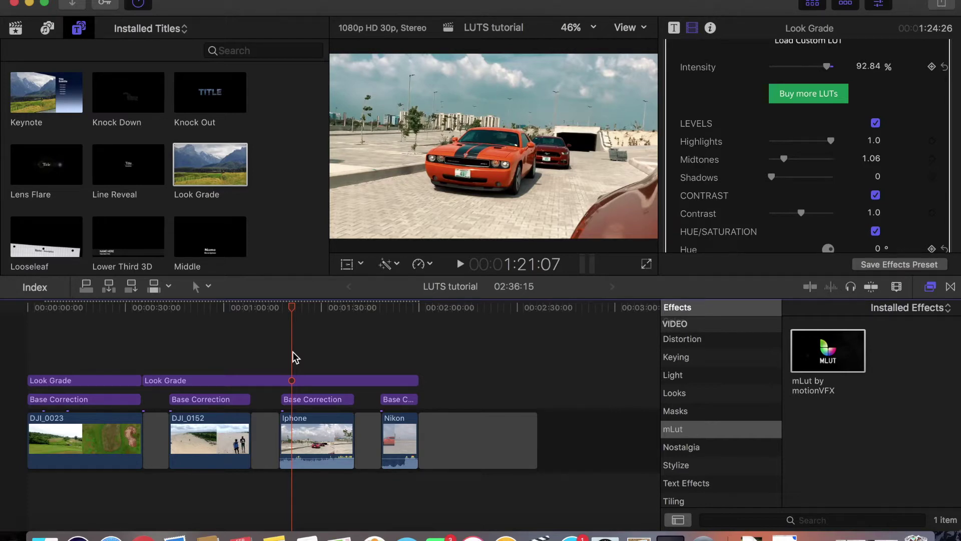
key(space)
key(space)
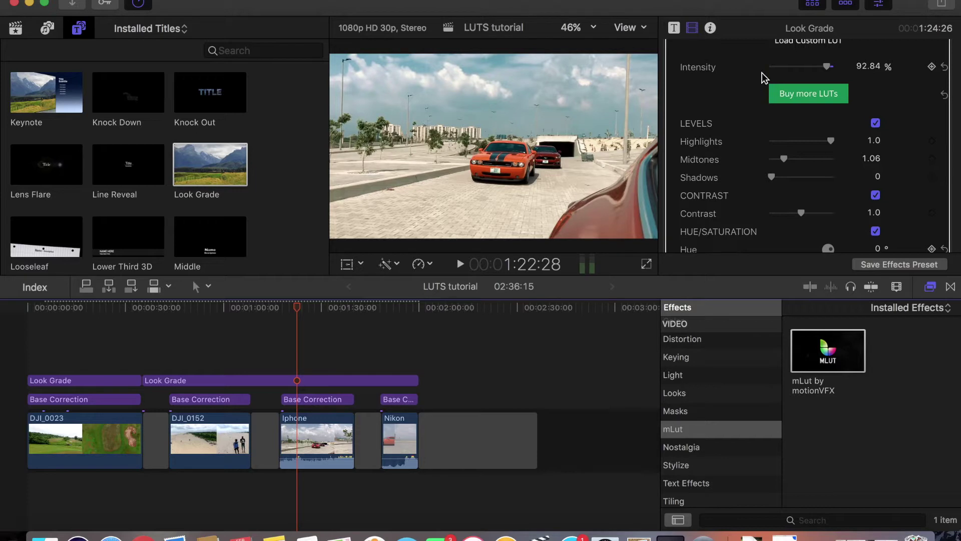
scroll(687, 113, up, 5)
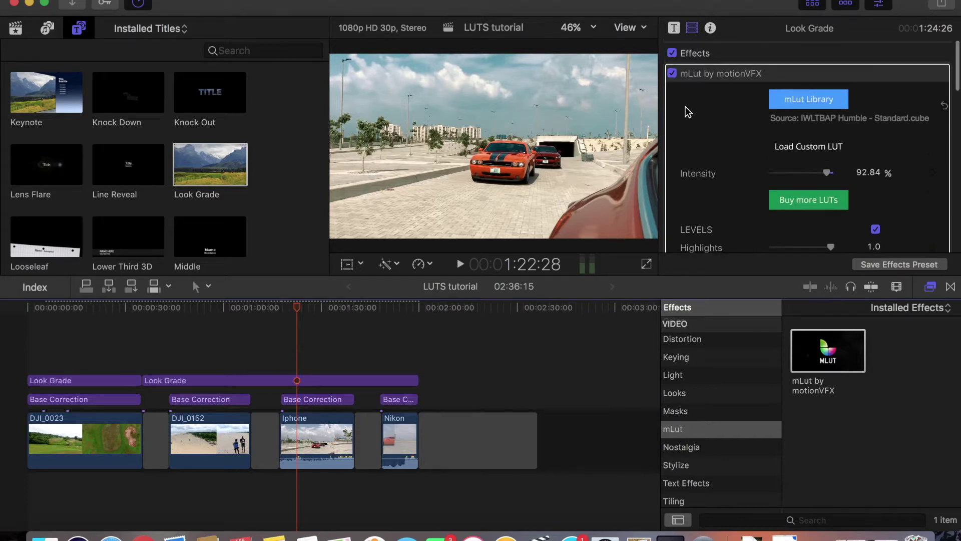
click(672, 74)
click(673, 74)
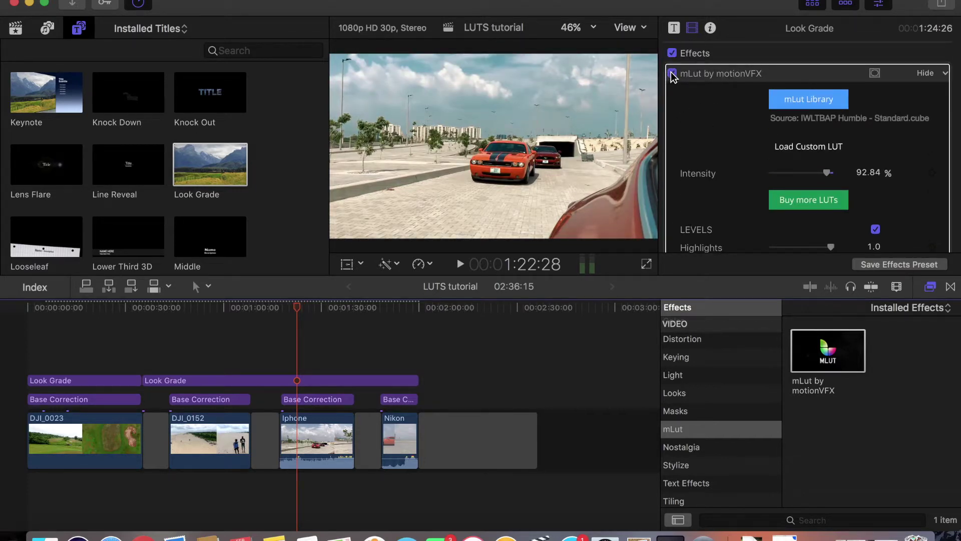
click(673, 74)
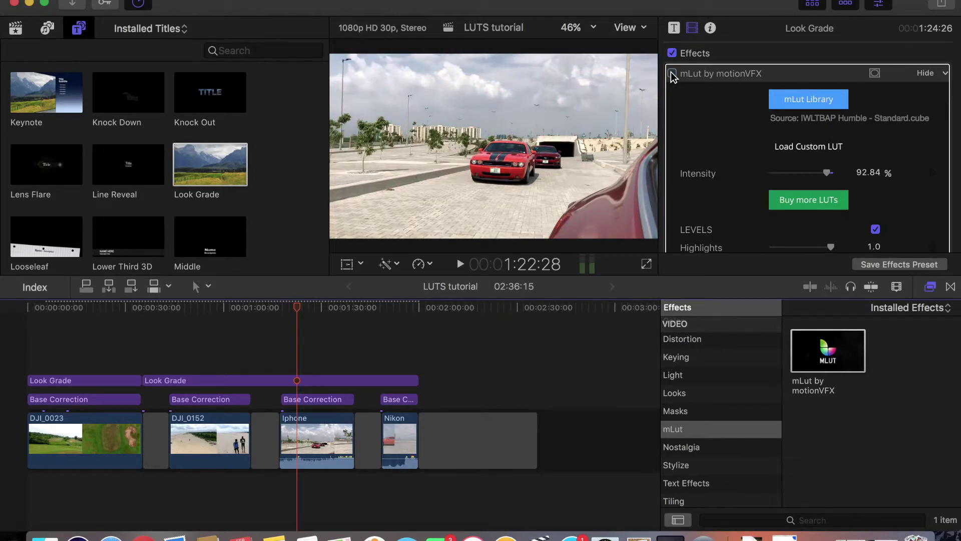
click(673, 74)
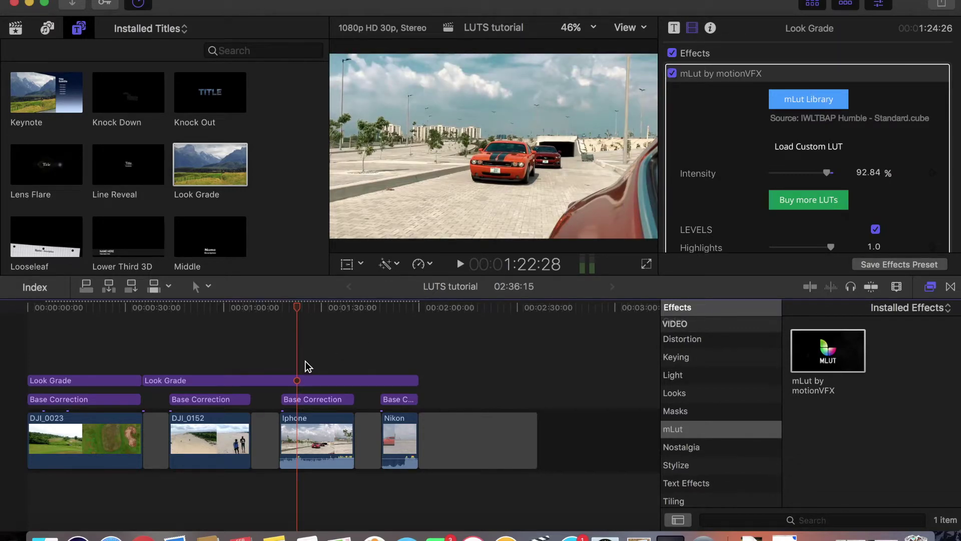
key(space)
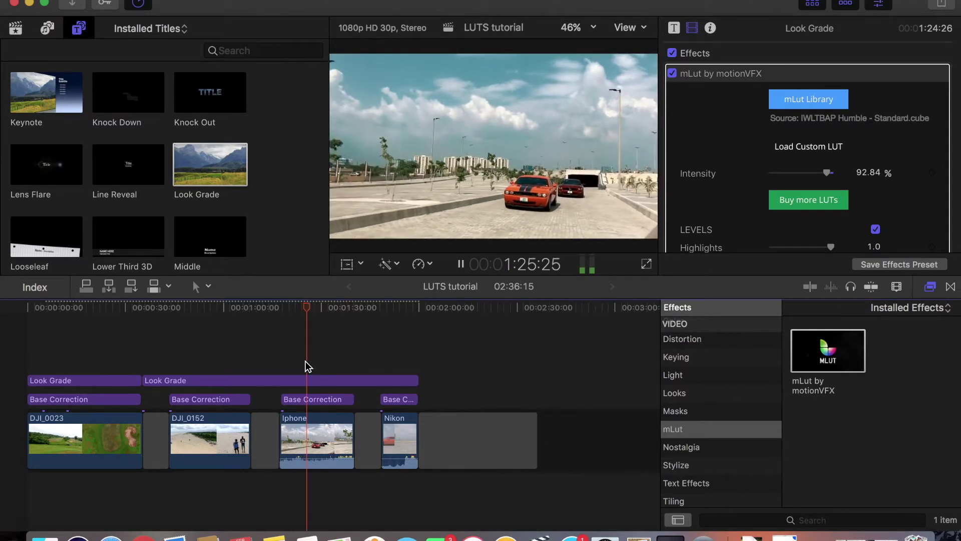
key(space)
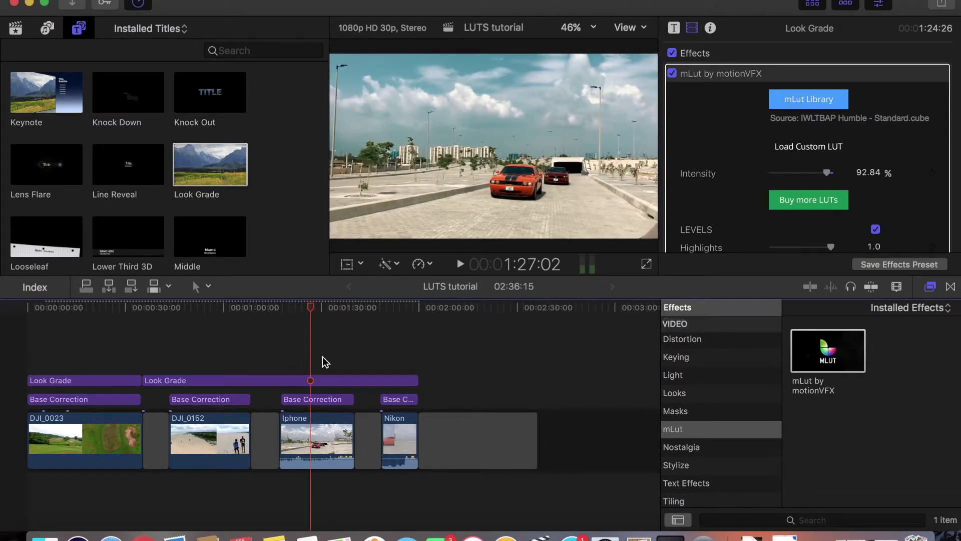
- Play the Nikon clip and compare its grade with mLut disabled and enabled
click(395, 365)
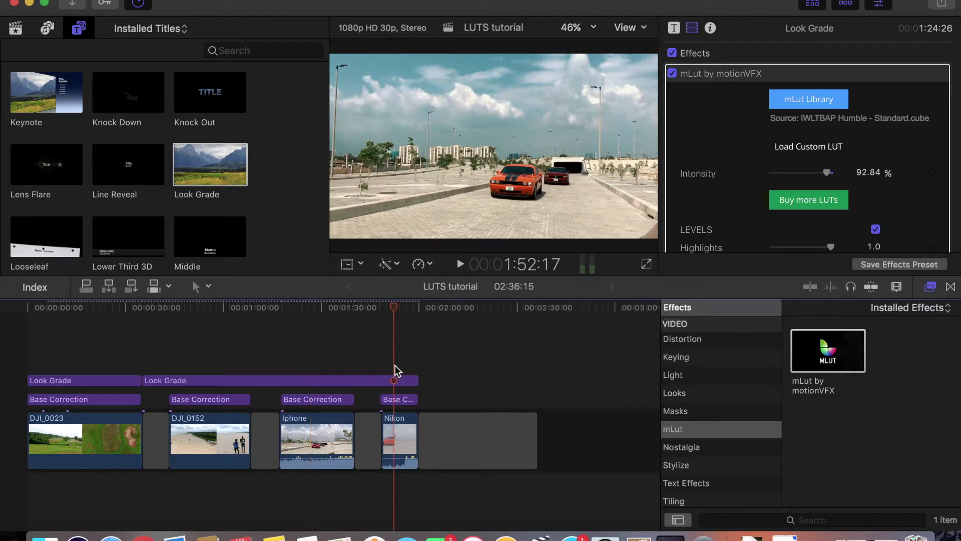
key(space)
key(space)
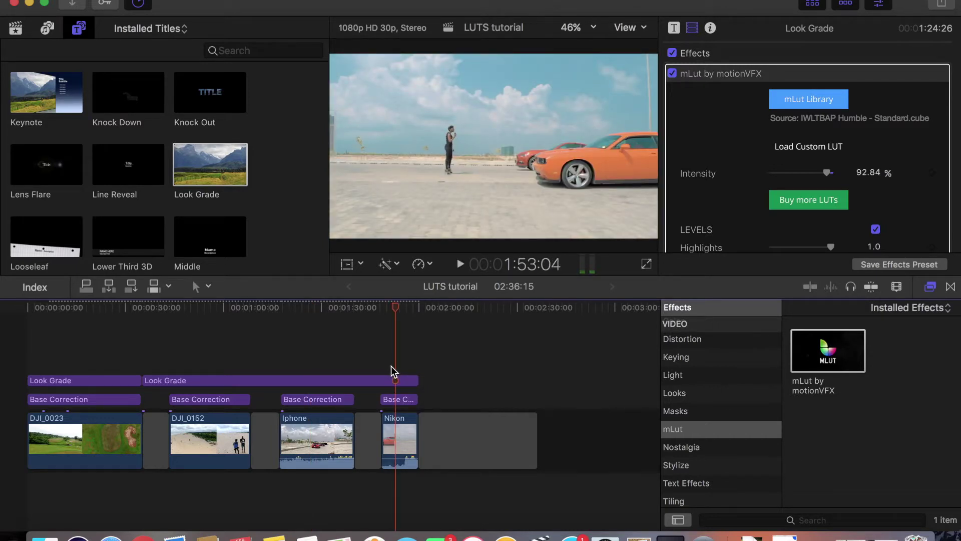
click(673, 74)
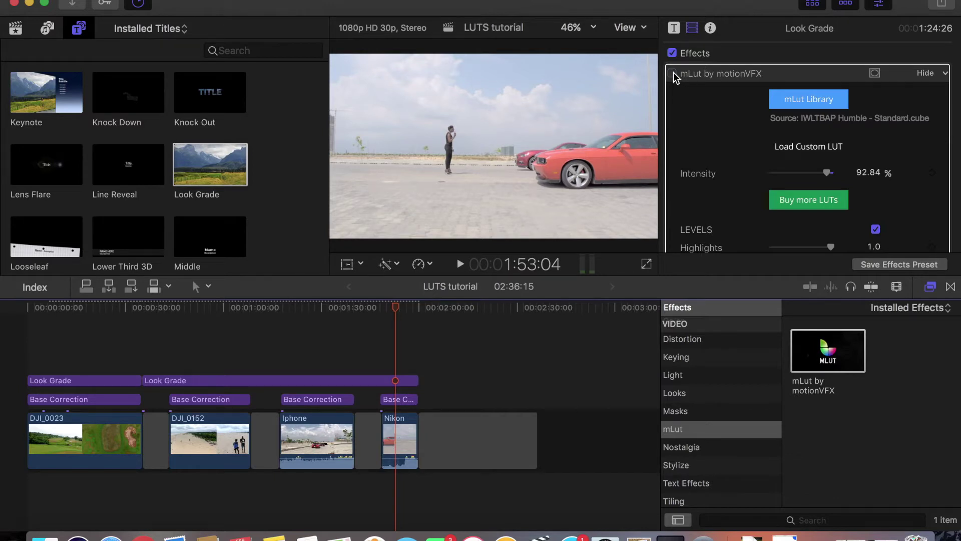
click(673, 74)
key(space)
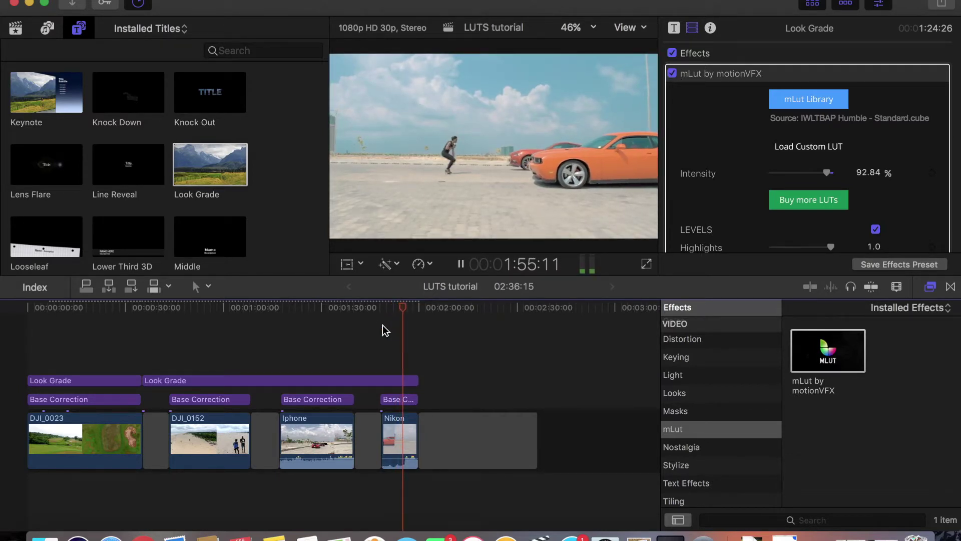
key(space)
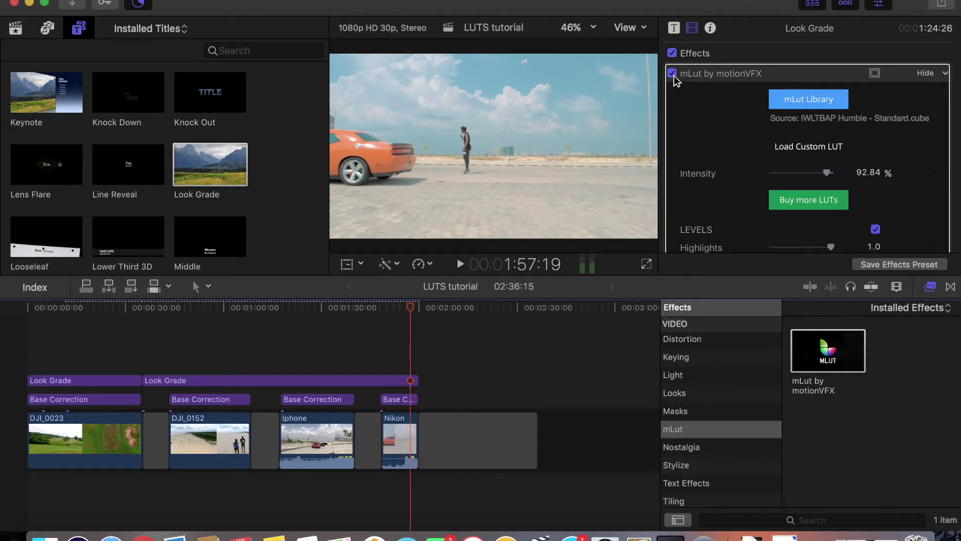
click(672, 73)
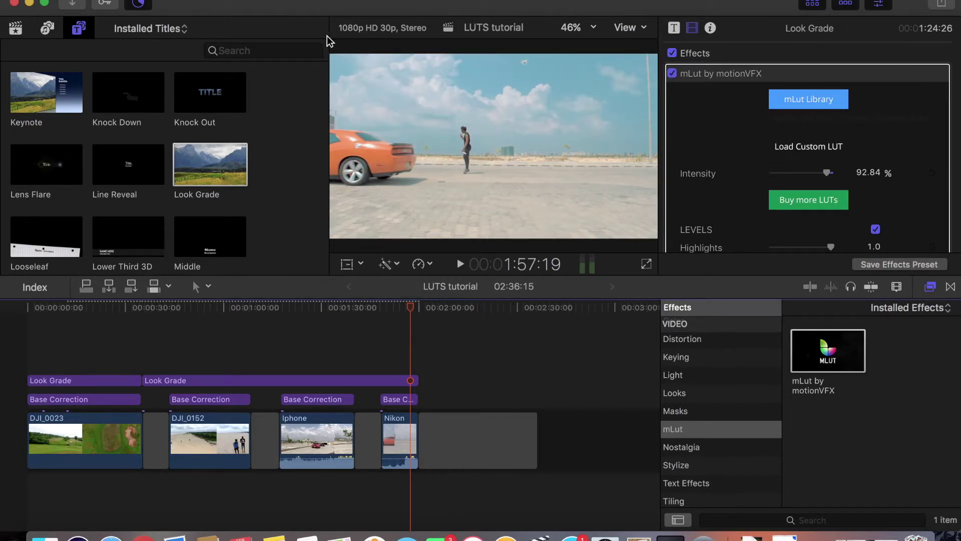
- Open the desktop folder of vlog sounds, add the Top 25 Casey Neistat Vlog Songs video after the last clip, and minimise the folder window
drag(280, 9, 474, 9)
double_click(7, 230)
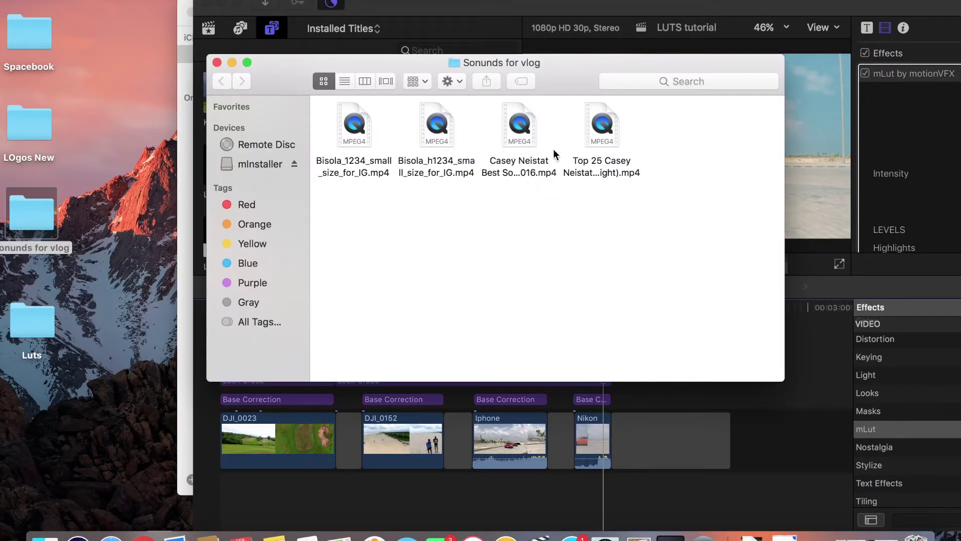
click(535, 144)
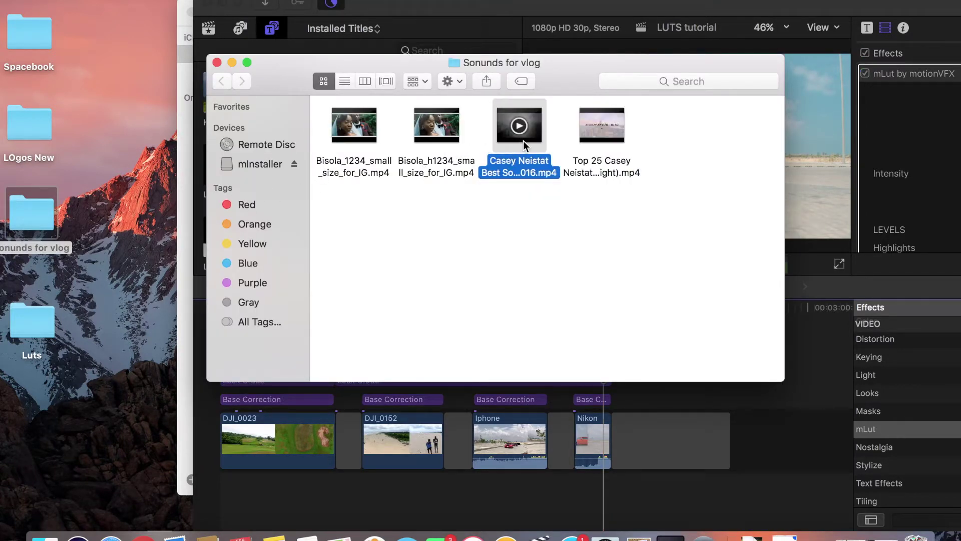
click(599, 138)
drag(599, 139, 764, 413)
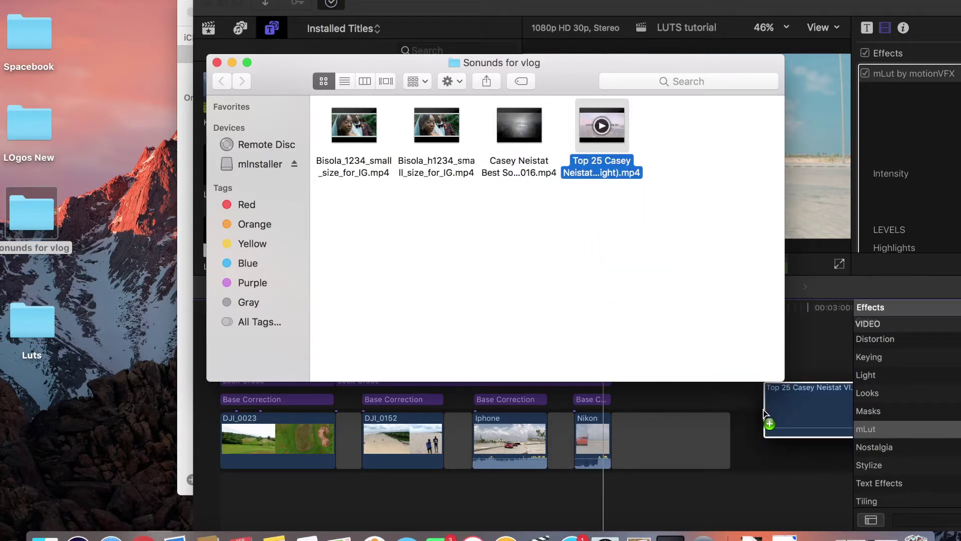
click(229, 62)
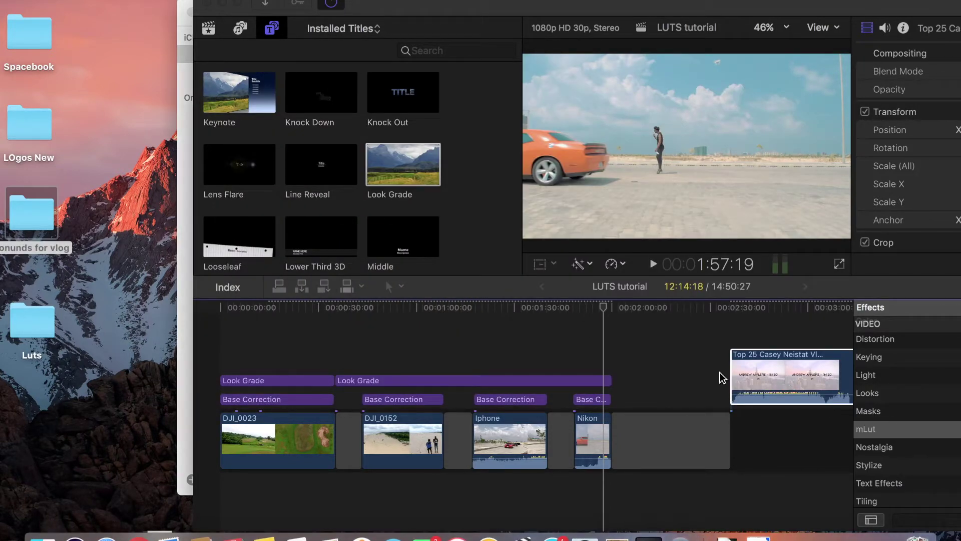
- Reduce the Top 25 Casey Neistat Vlog Songs clip to audio only and align it with the start of DJI_0023
click(746, 375)
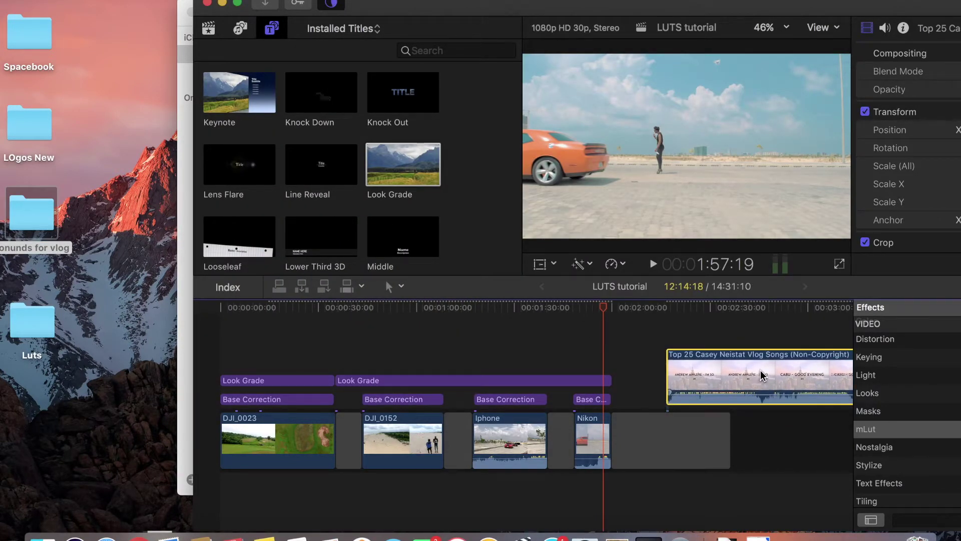
right_click(762, 375)
click(668, 314)
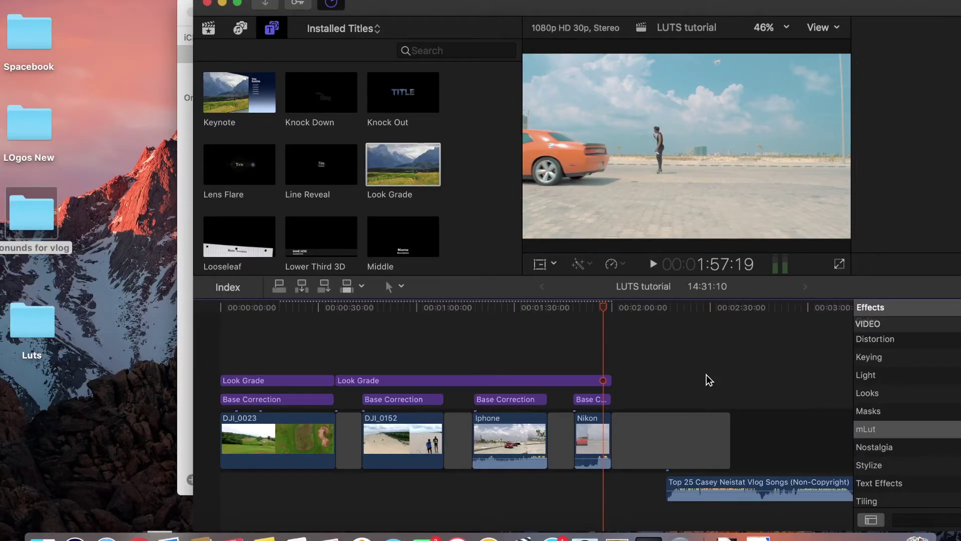
drag(776, 488, 270, 485)
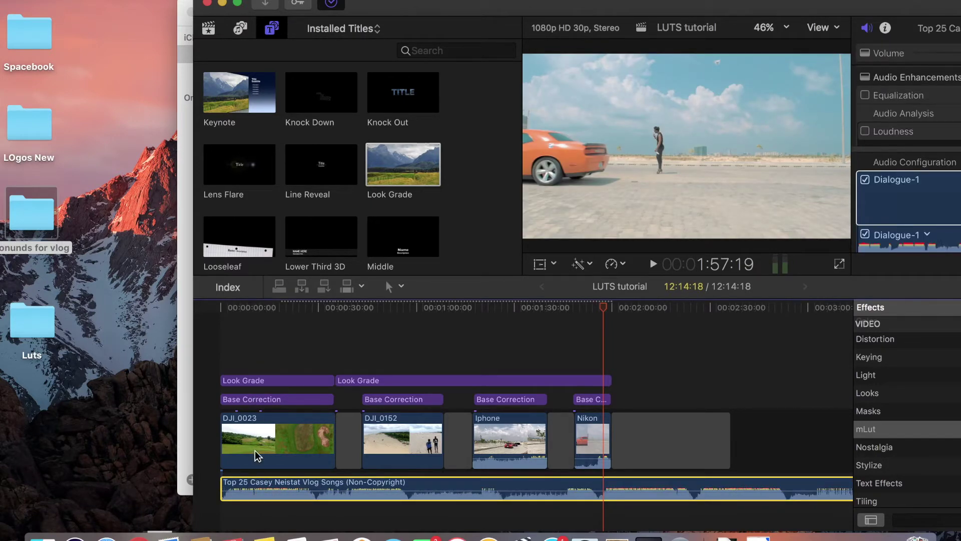
- Play parts of DJI_0023 and DJI_0152 to check the footage with the added music
click(243, 361)
key(space)
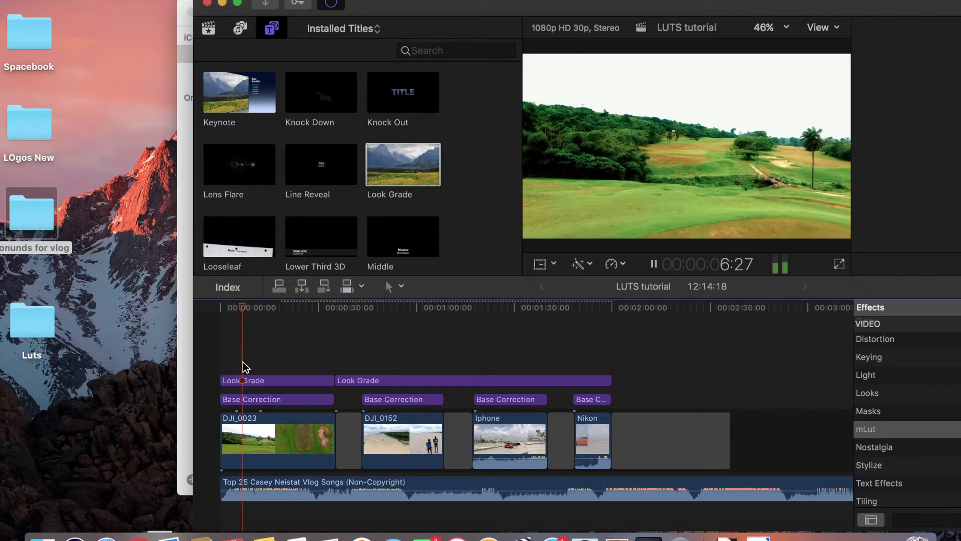
click(377, 373)
key(space)
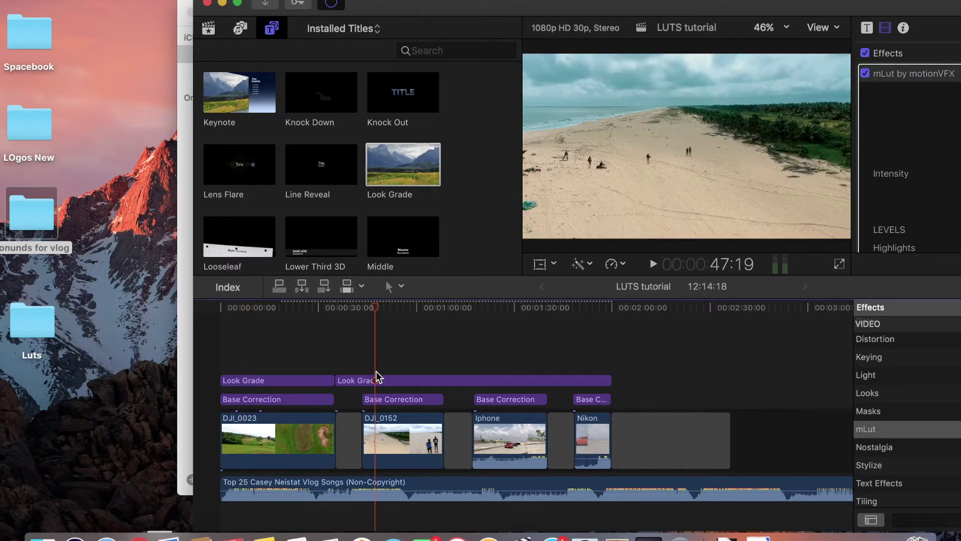
key(space)
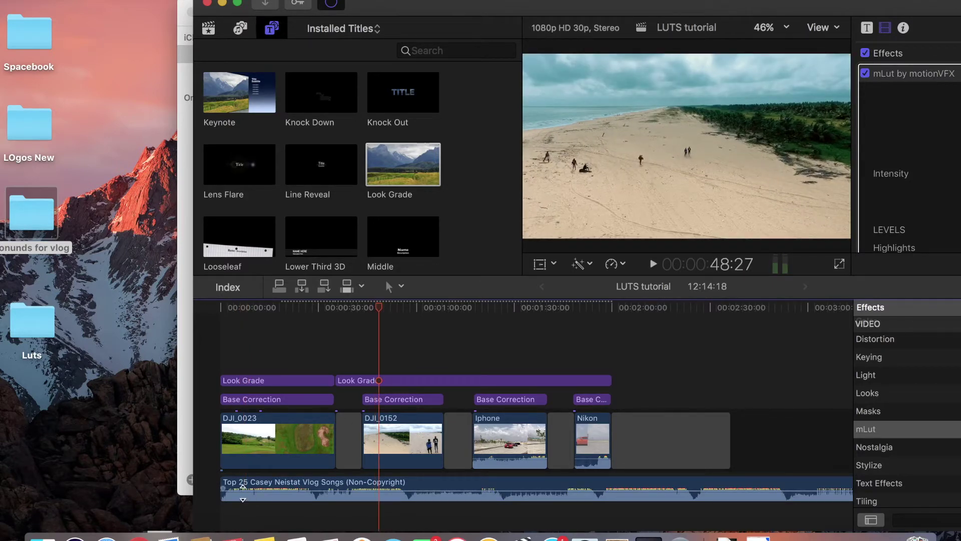
- Trim the music's beginning to about the 29-second mark, split it at 00:00:58:00 and delete the part after the cut
drag(224, 485, 317, 486)
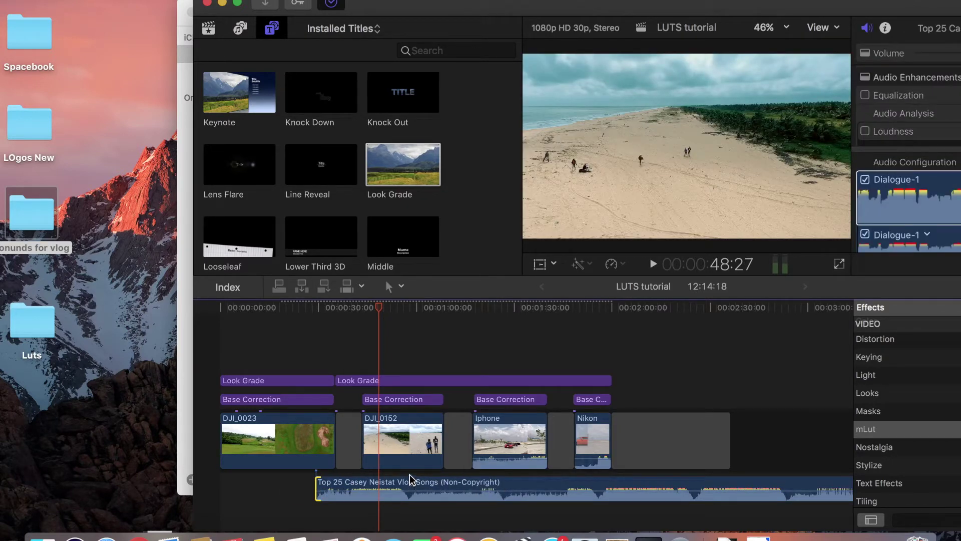
click(410, 479)
click(413, 488)
key(super+b)
click(516, 488)
key(Delete)
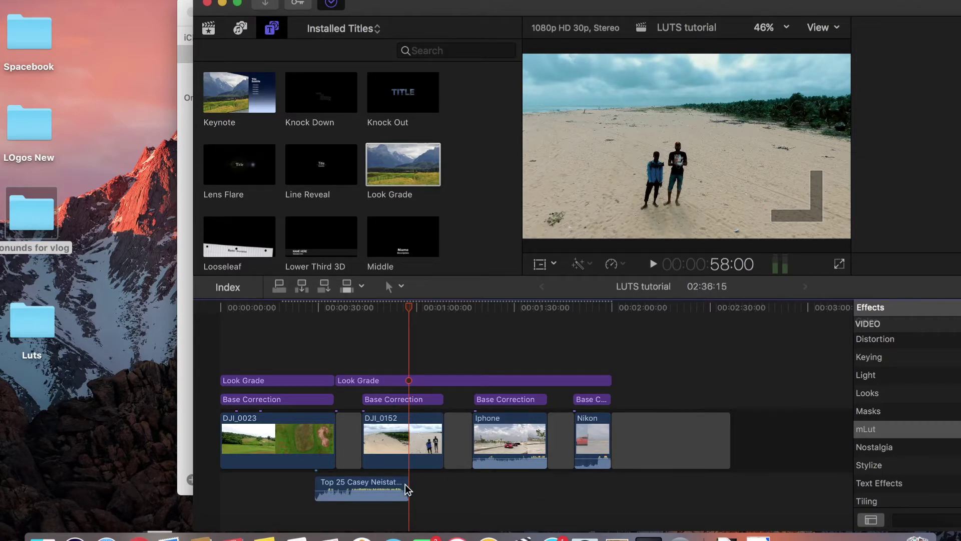
- Move the trimmed Top 25 Casey Neistat music clip to the start of the timeline beneath DJI_0023
click(345, 485)
drag(311, 486, 246, 479)
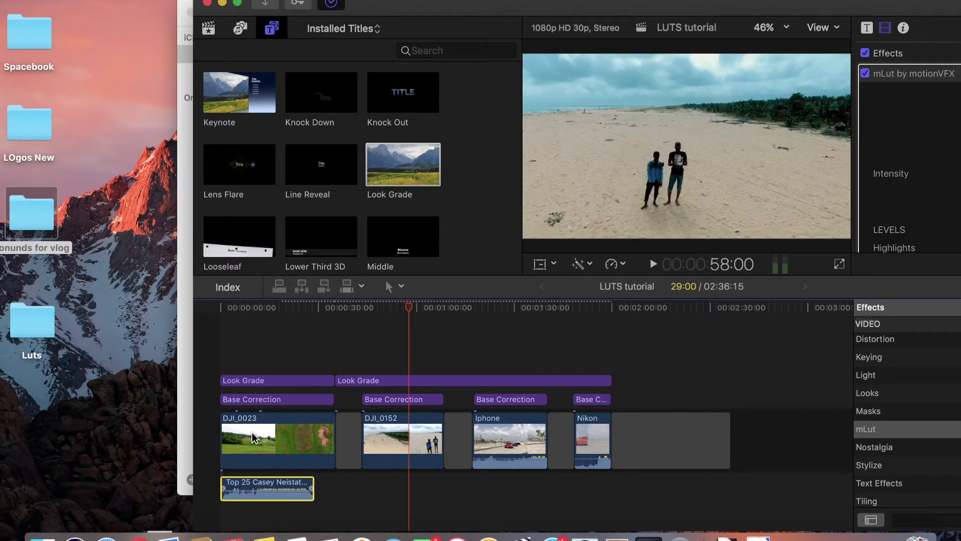
- Split DJI_0023 at 00:00:08:01 and delete the part before the cut
click(245, 413)
click(248, 381)
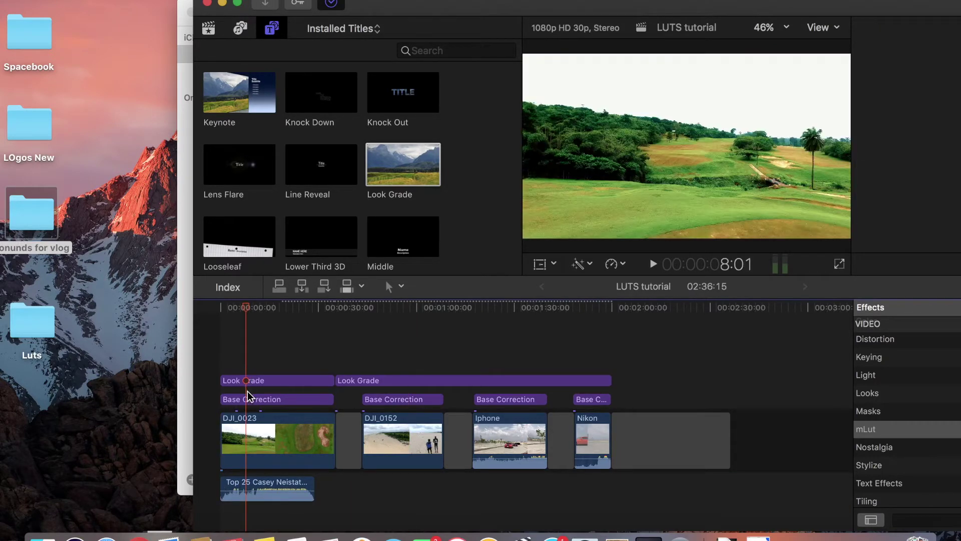
click(245, 425)
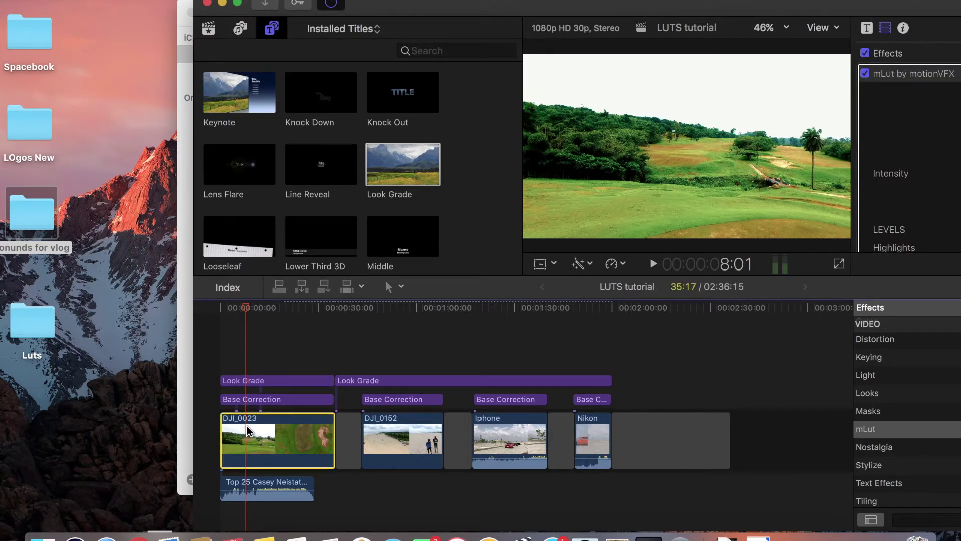
key(super+b)
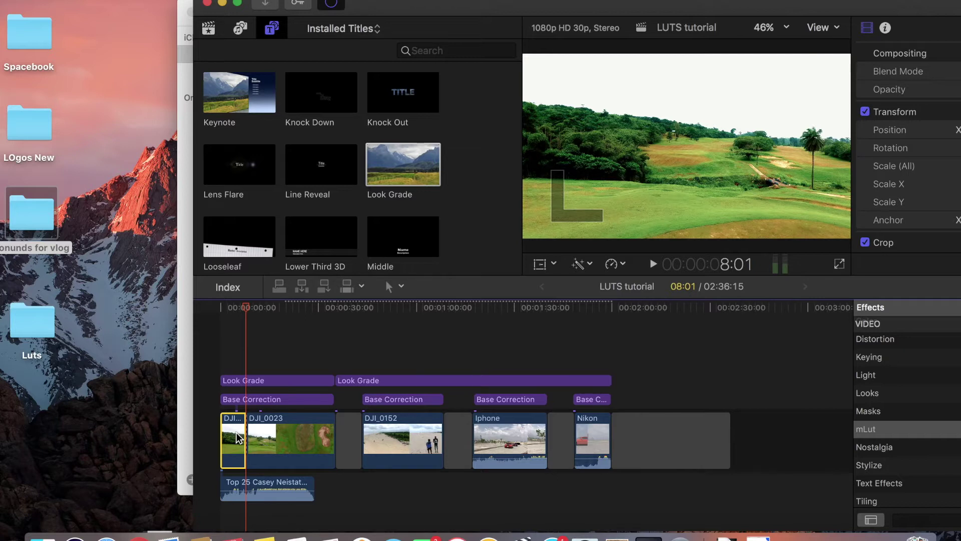
key(Delete)
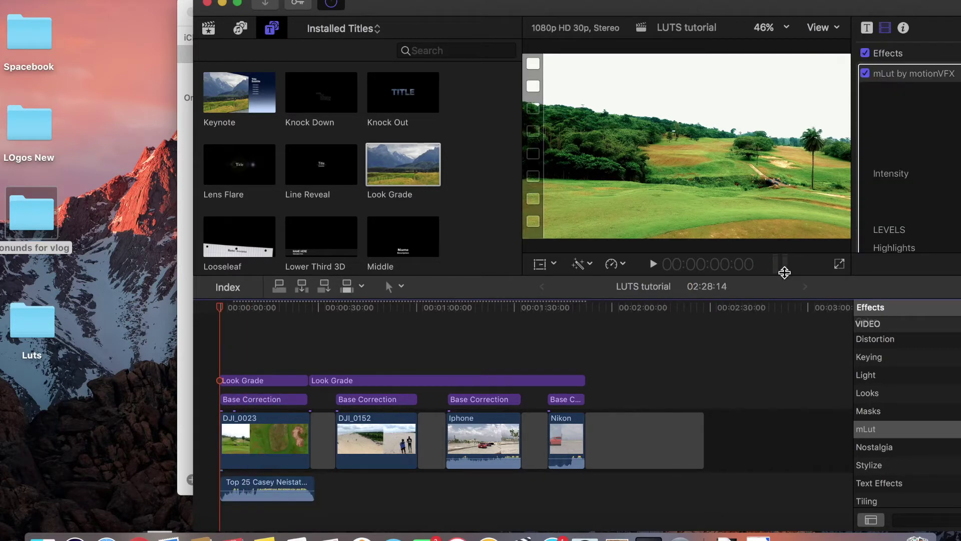
- Play the opening of the shortened DJI_0023 in full screen with the music, and return to the timeline
click(840, 265)
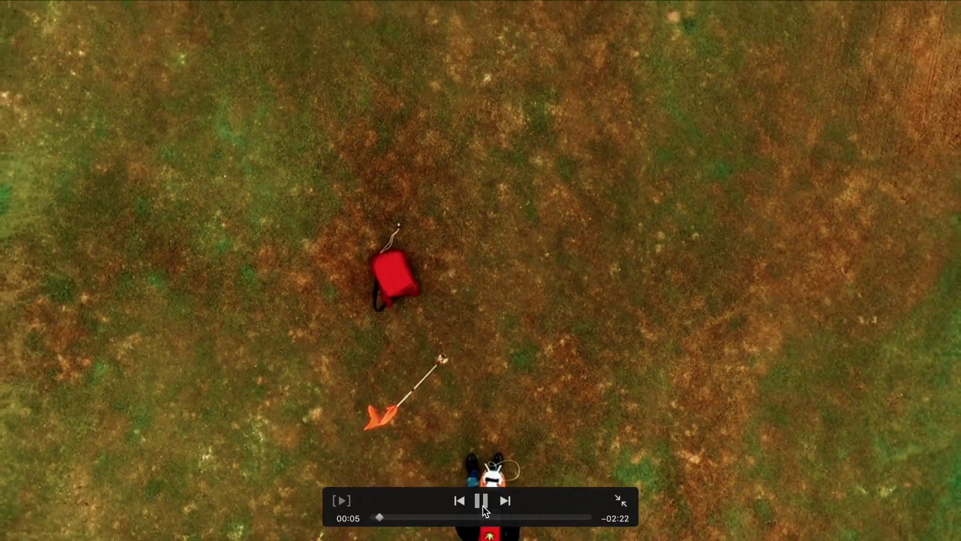
click(483, 500)
click(621, 501)
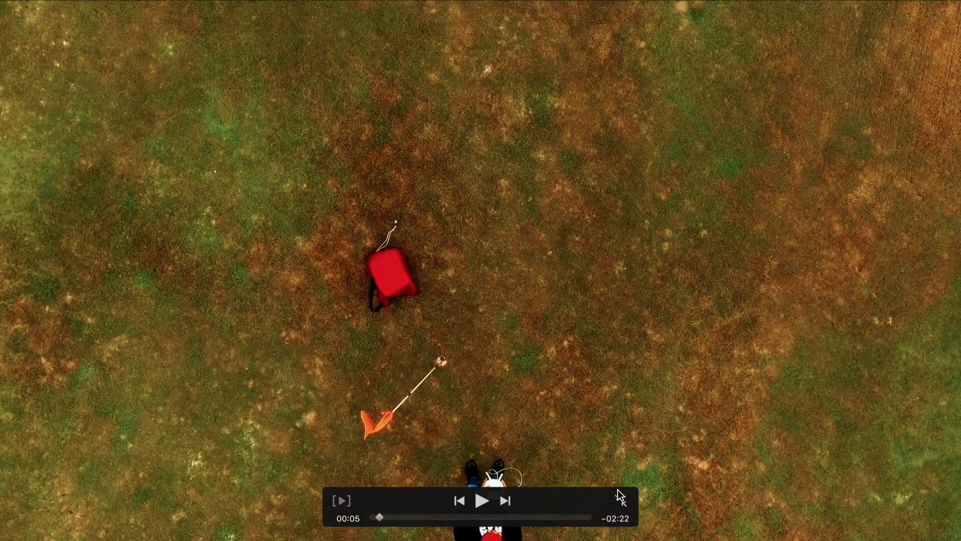
- Copy the trimmed music clip and paste three copies end to end from 00:00:38:13 beneath the remaining clips
click(272, 479)
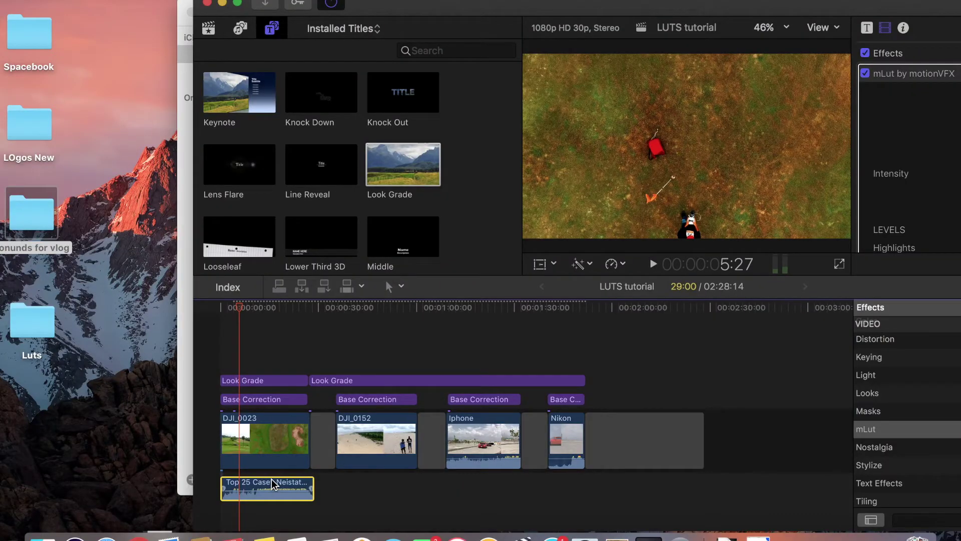
click(346, 480)
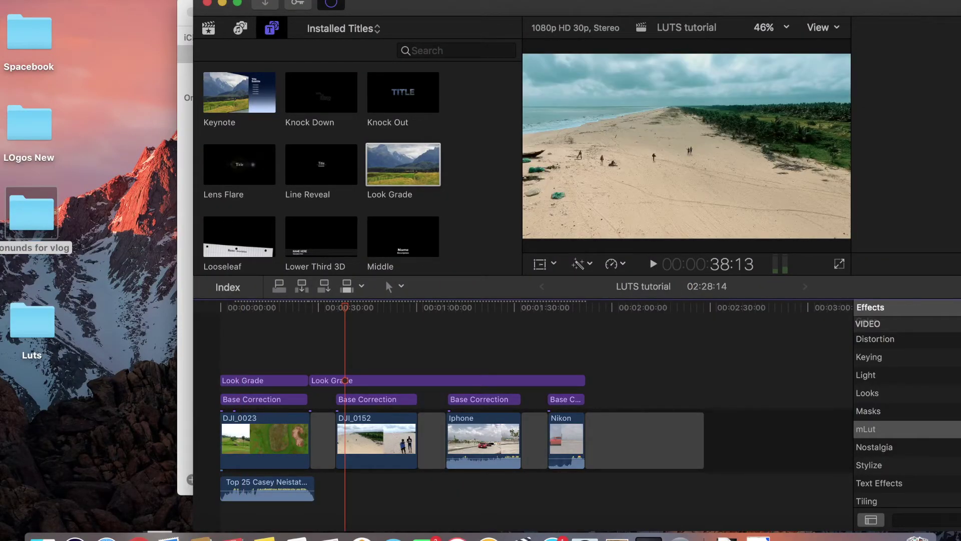
key(super+v)
key(super+v)
key(super+v)
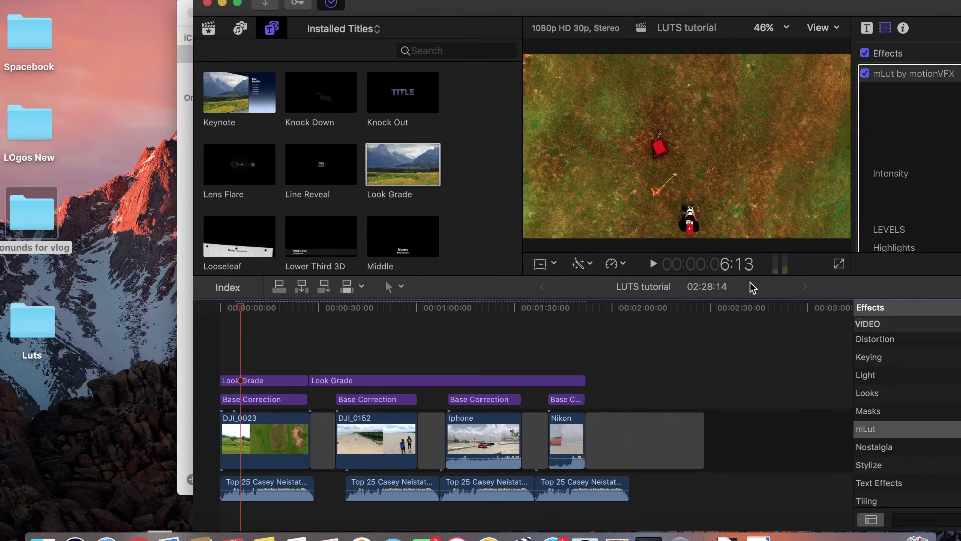
- Play the project in full screen, skipping through the DJI_0152, Iphone and Nikon clips to check the grades with the music
click(839, 265)
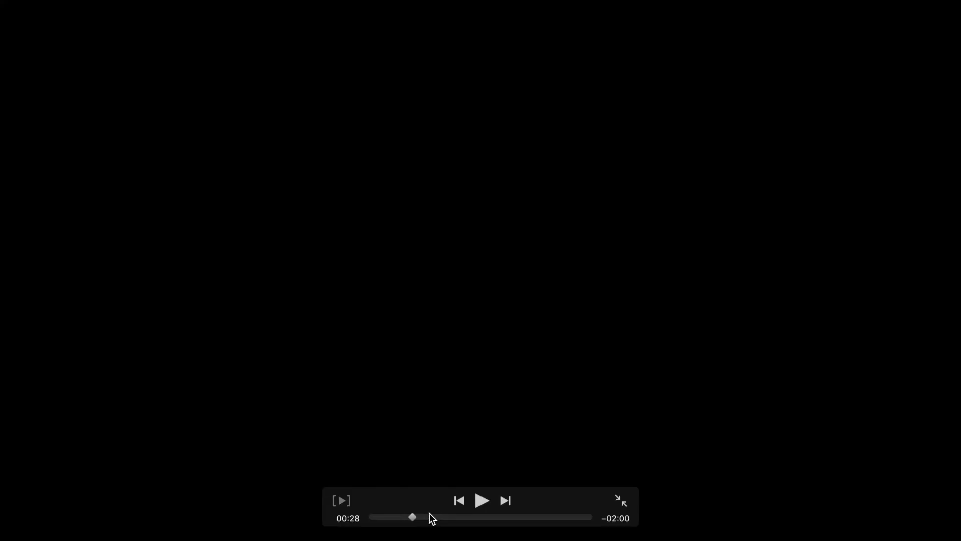
key(space)
click(434, 517)
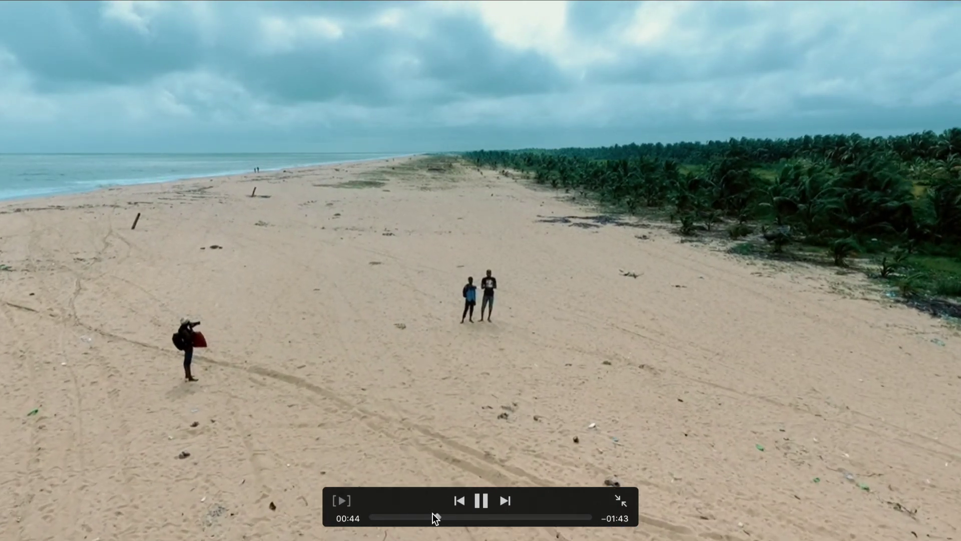
click(494, 517)
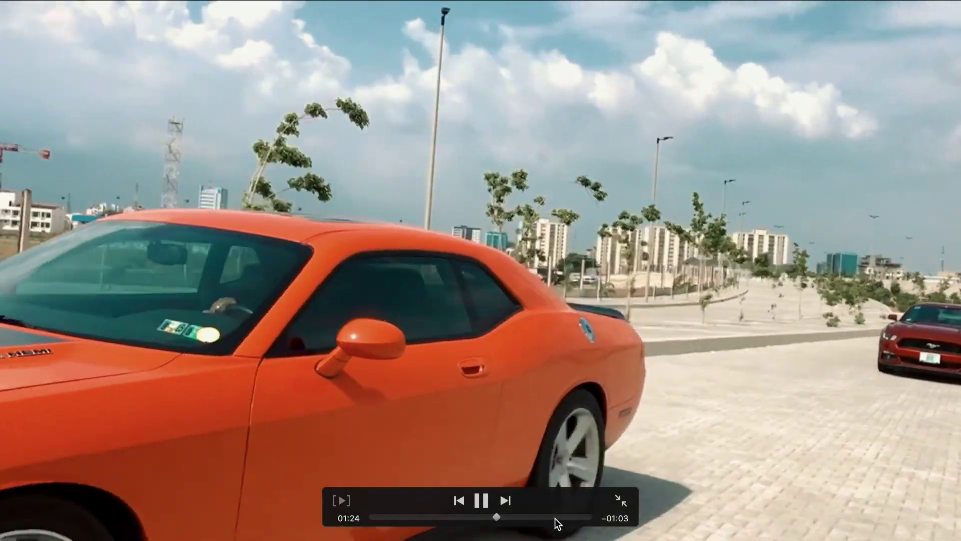
click(554, 517)
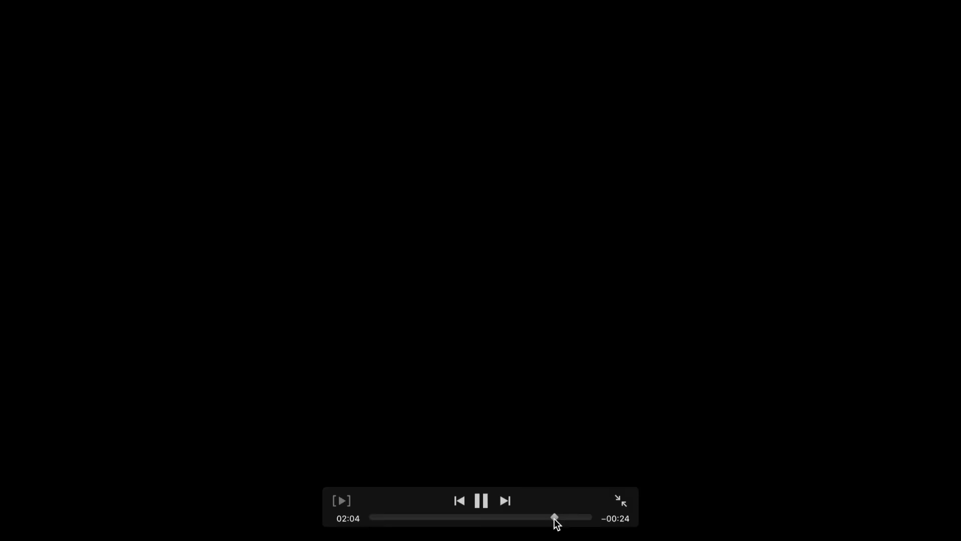
drag(554, 518, 526, 515)
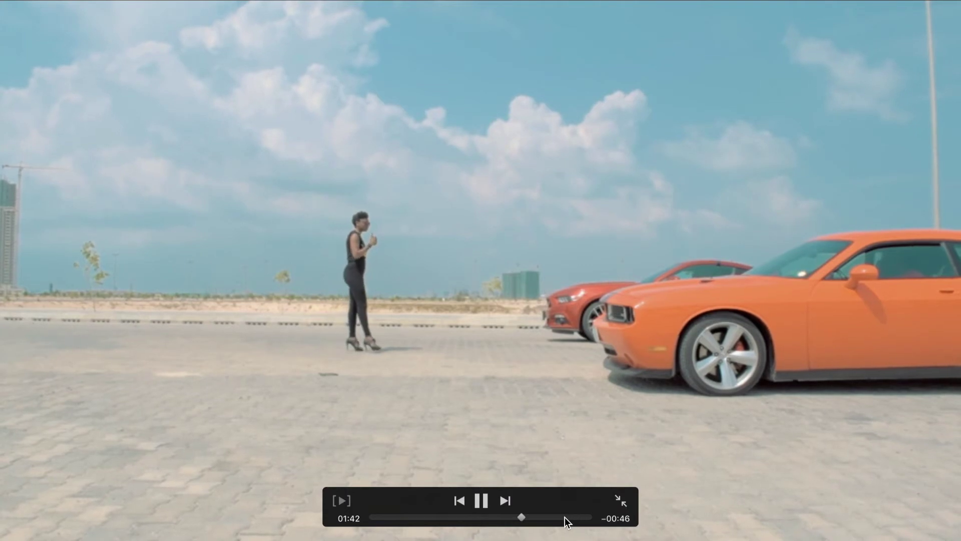